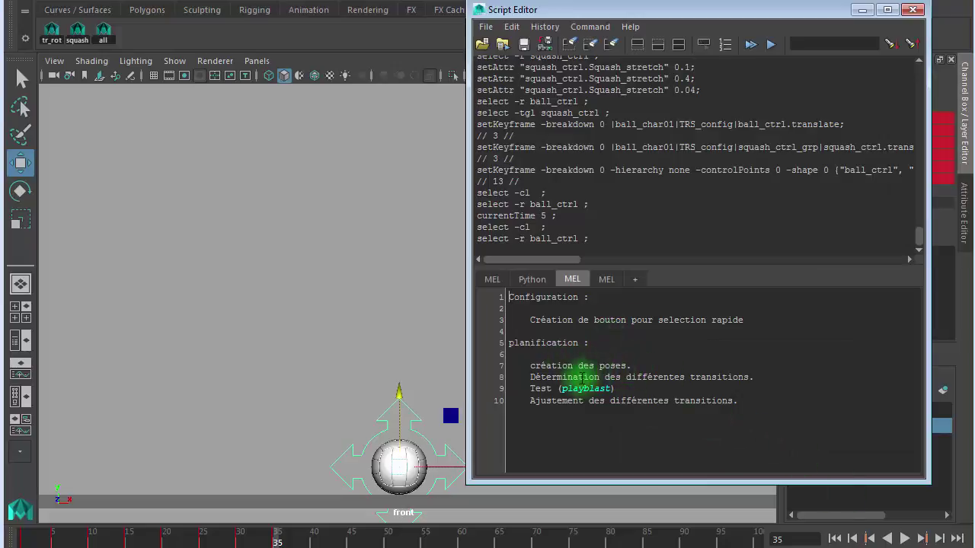
Step: Insert blank lines after 'création des poses.' and 'Test (playblast)' in the MEL tab planning notes
left_click_drag(578, 377, 727, 377)
left_click(631, 393)
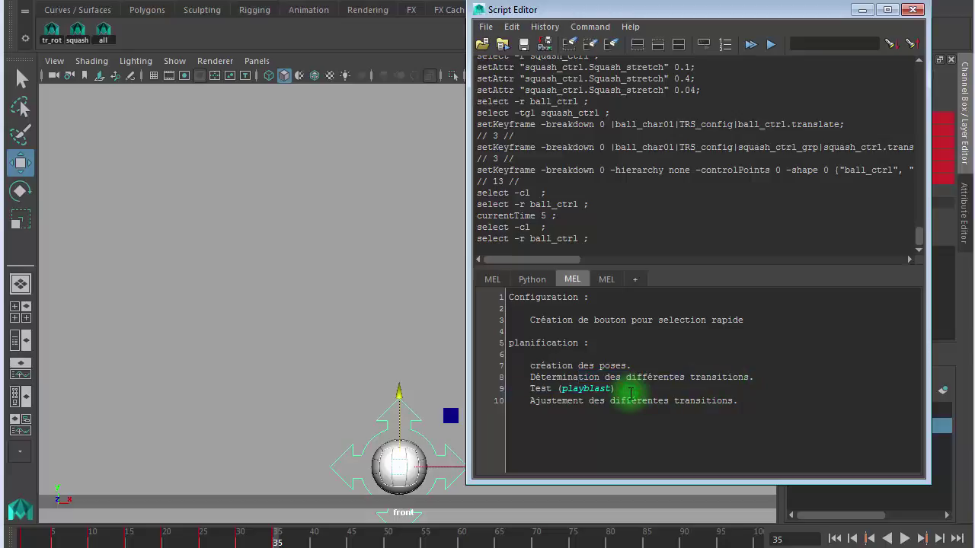
key("Return")
left_click(636, 365)
key("Return")
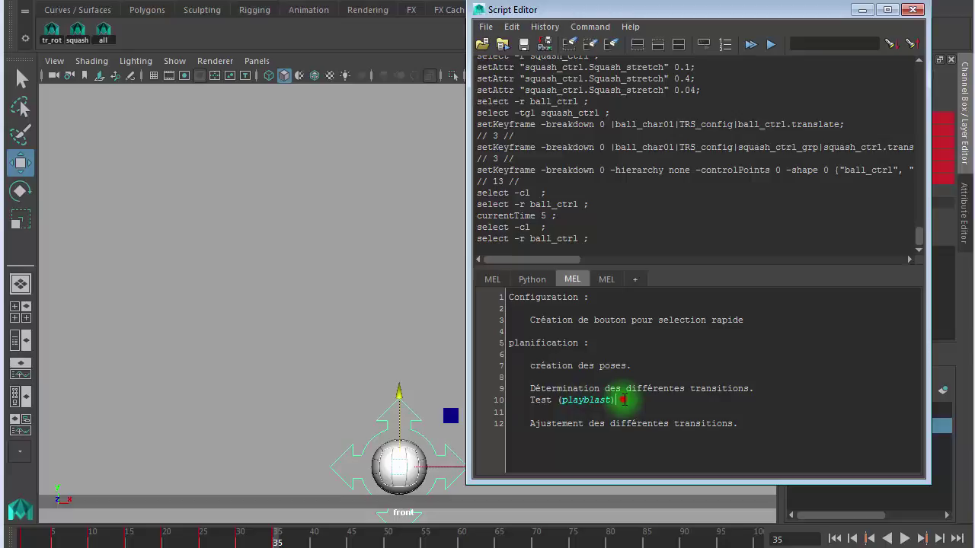
left_click_drag(623, 399, 517, 386)
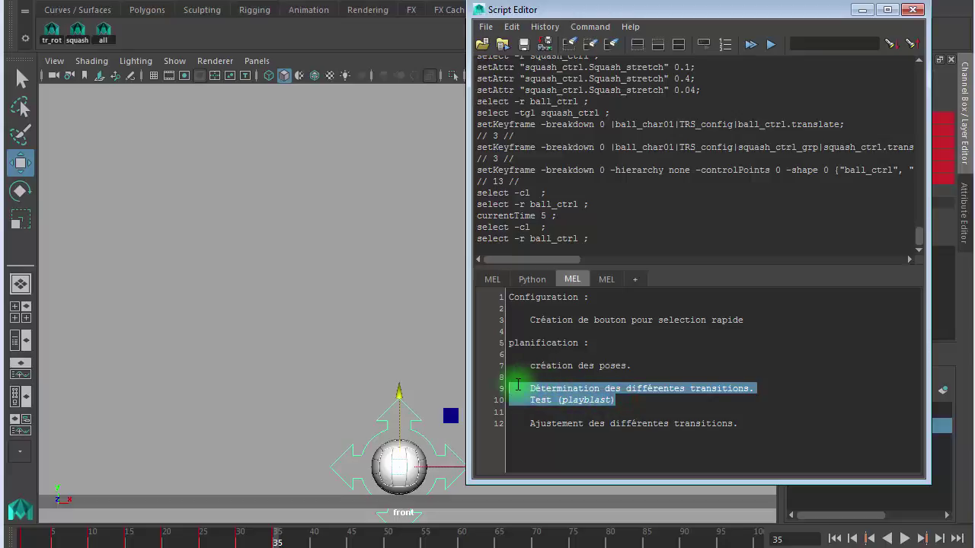
left_click(661, 402)
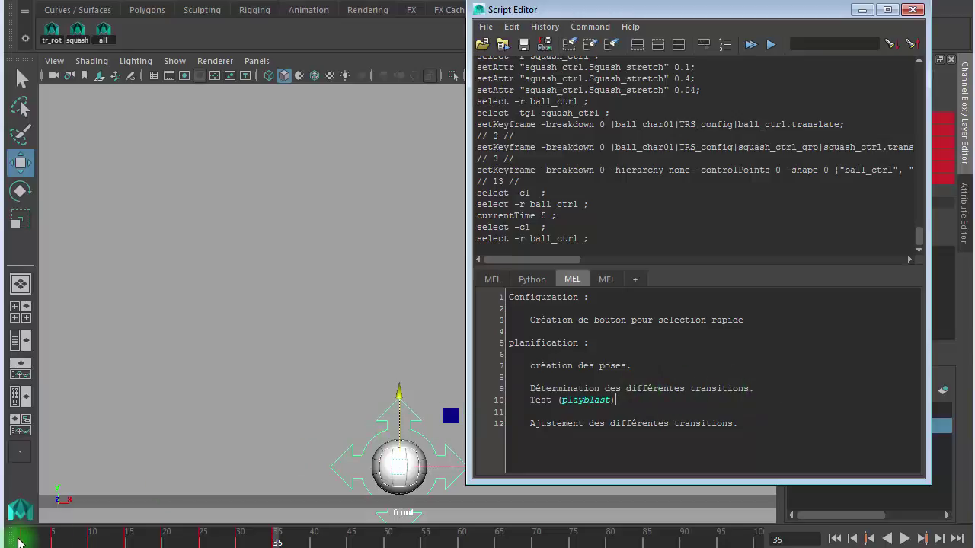
left_click(24, 539)
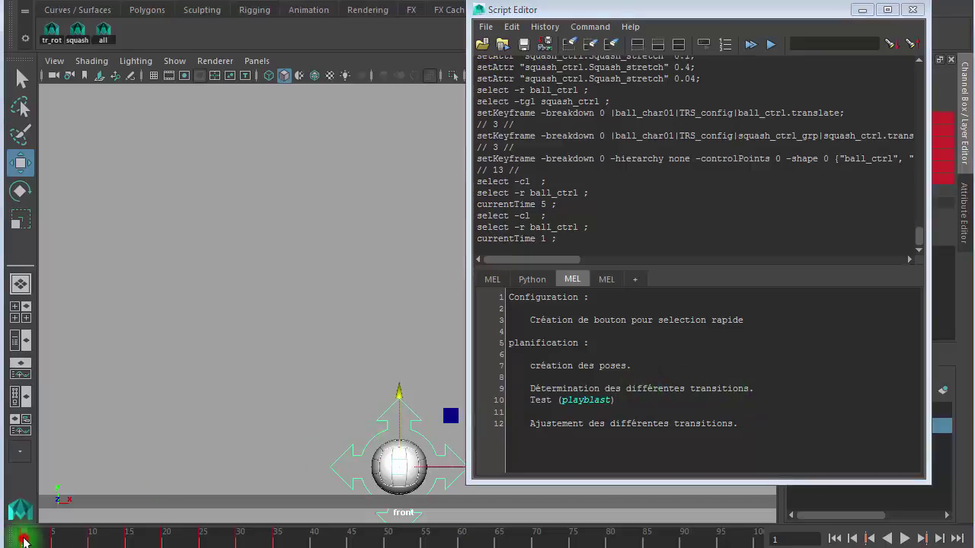
left_click_drag(37, 542, 36, 542)
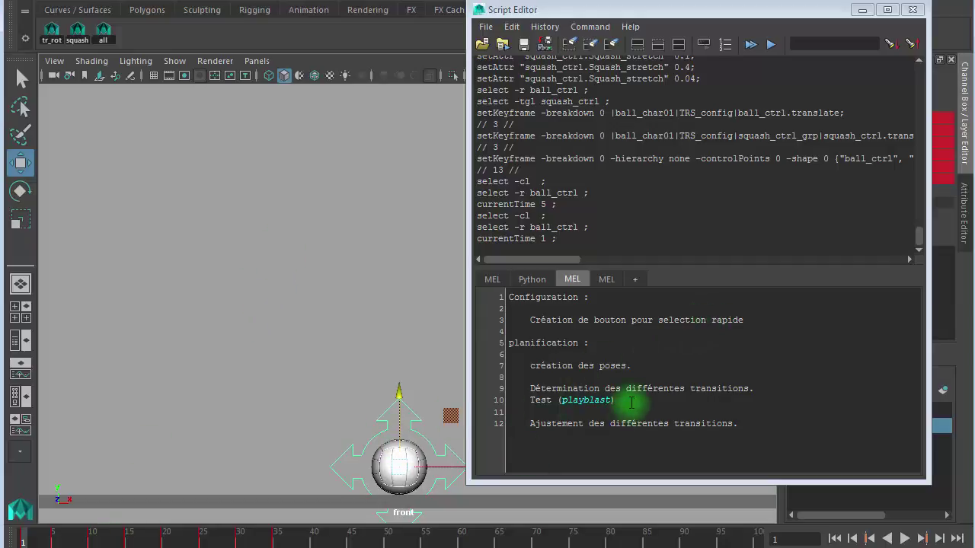
left_click_drag(629, 402, 503, 388)
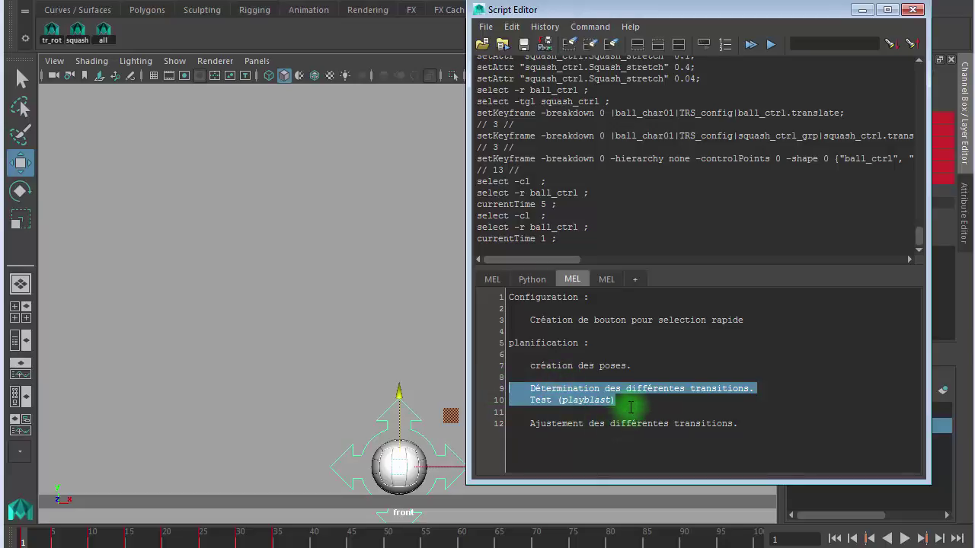
left_click_drag(626, 400, 530, 402)
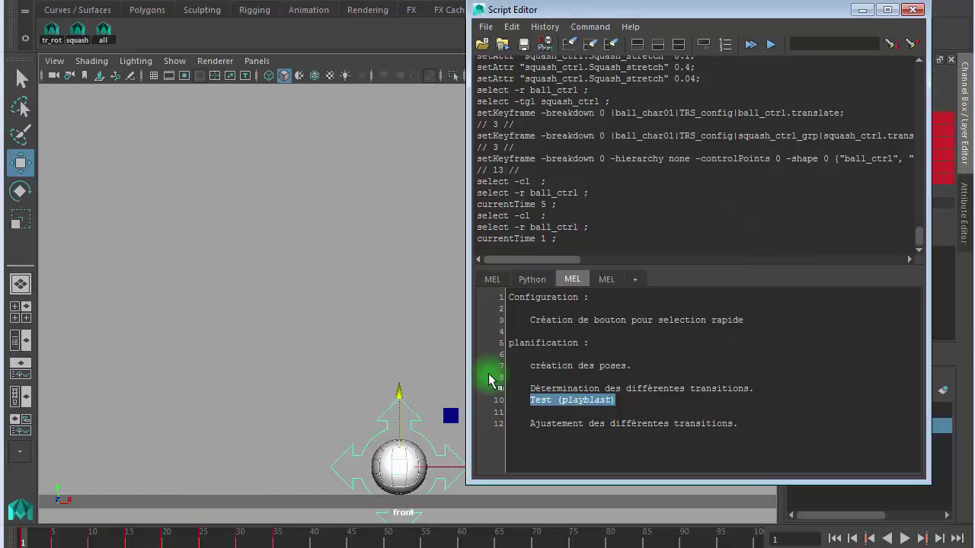
Step: Play and stop the bounce, then flip between the round pose at frame 1 and the squash at frame 5
left_click(26, 533)
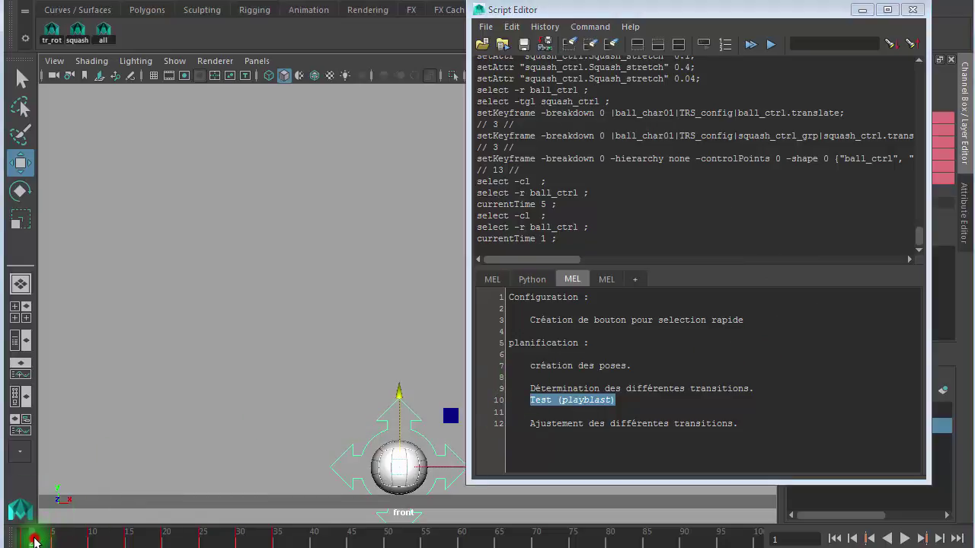
key("alt+v")
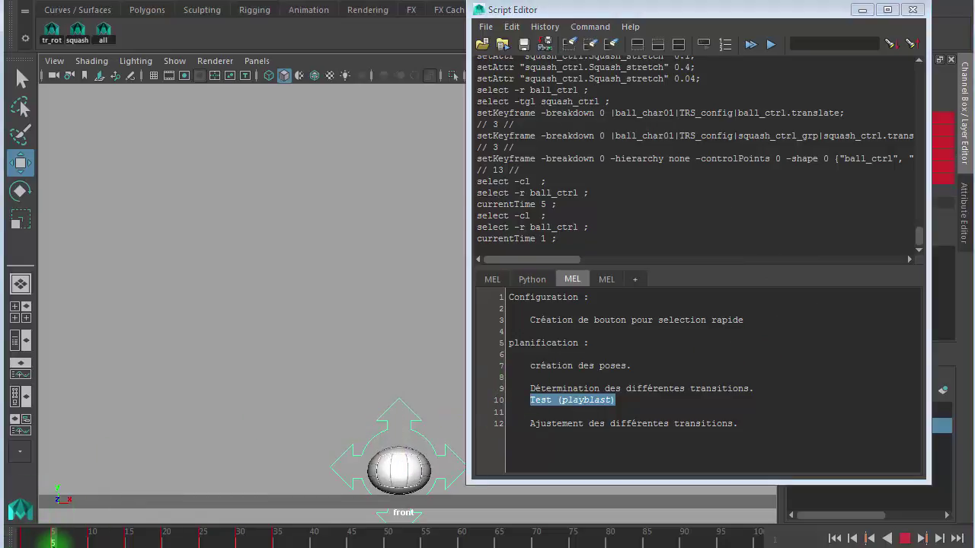
key("alt+v")
key("comma")
key("period")
key("comma")
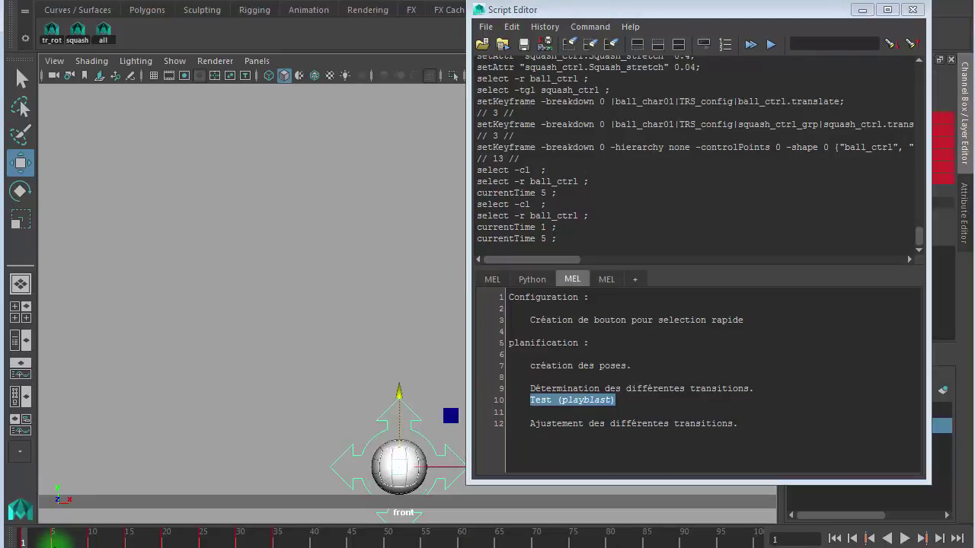
key("comma")
key("period")
key("comma")
key("period")
key("period")
key("comma")
key("period")
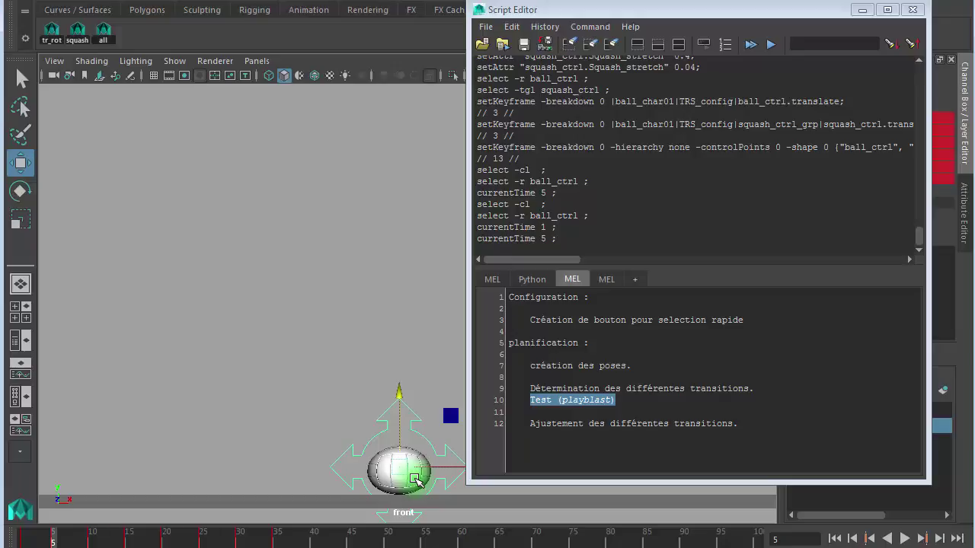
Step: Toggle between the squashed pose at frame 5 and the stretched pose at frame 10
key("period")
key("comma")
key("period")
key("comma")
key("period")
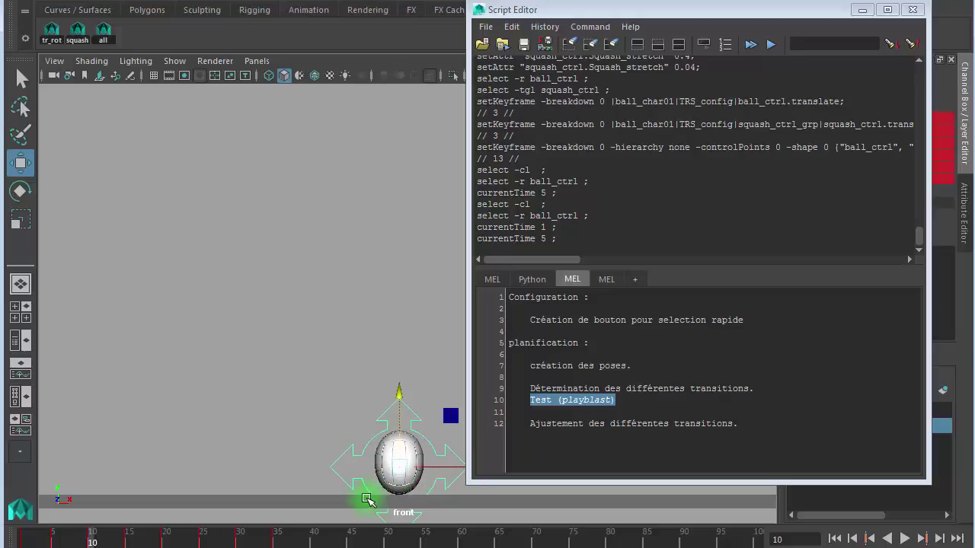
key("comma")
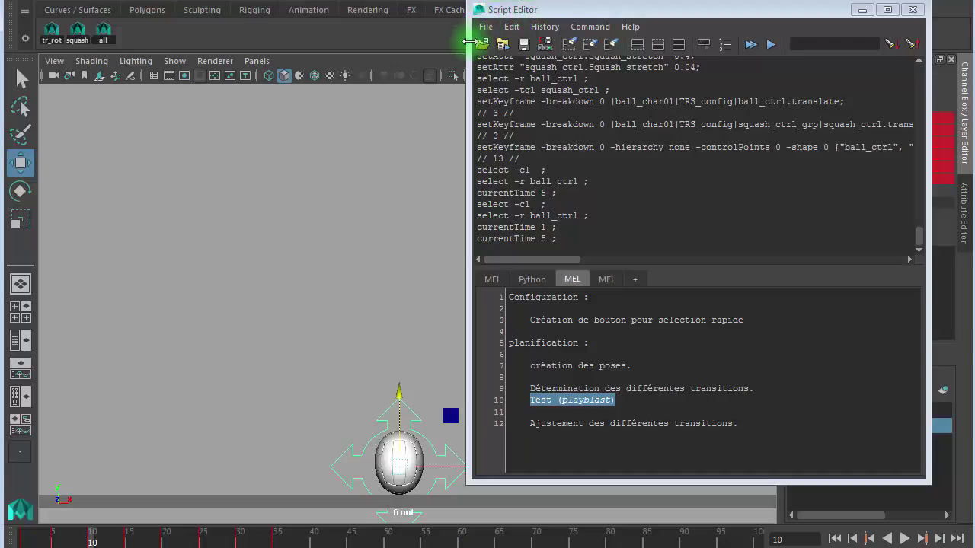
Step: Narrow the Script Editor to reveal more viewport, then step forward through the keys toward frame 15
mouse_move(474, 39)
left_mouse_down()
mouse_move(656, 25)
mouse_move(622, 34)
left_mouse_up()
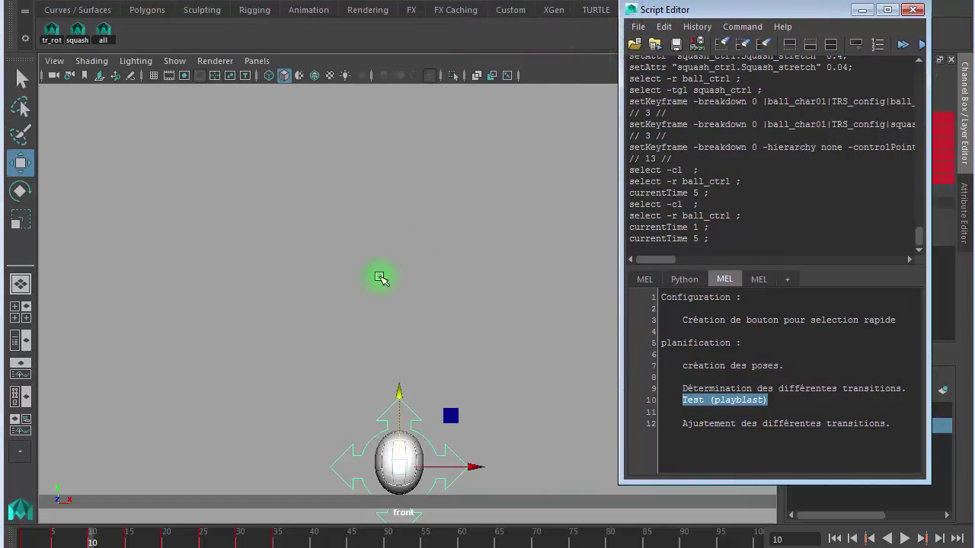
type(",")
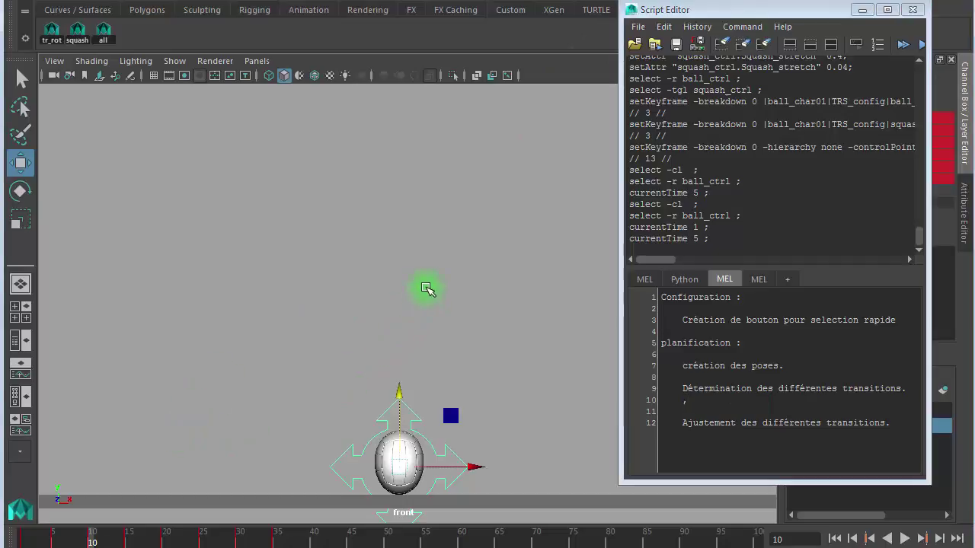
key("comma")
key("period")
key("period")
key("comma")
Step: Compare the poses at frames 10 and 15, ending on the round ball at frame 15
key("period")
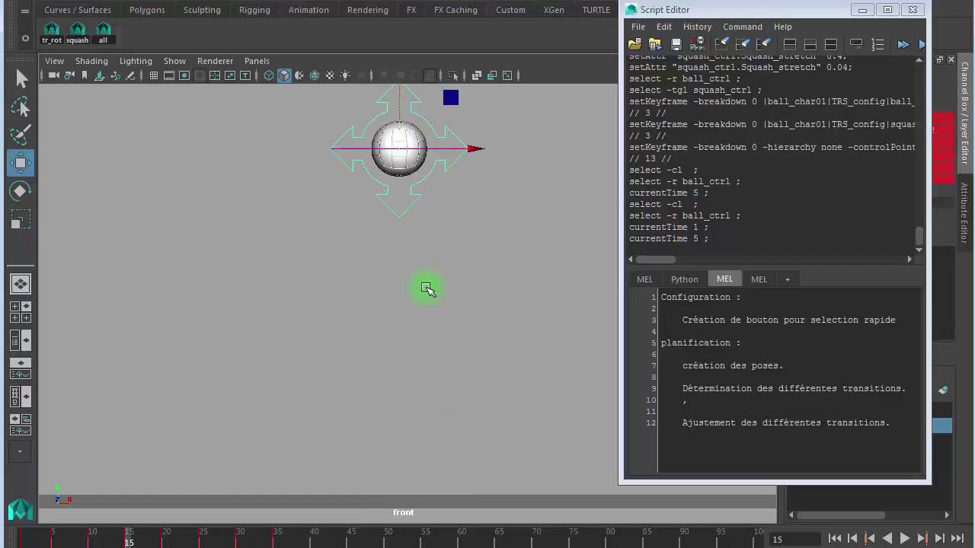
key("comma")
key("period")
key("comma")
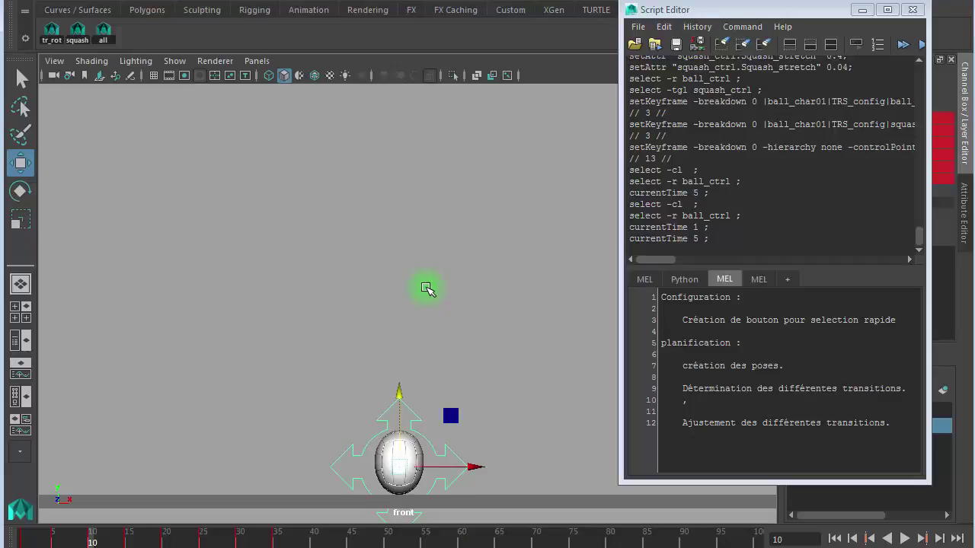
key("period")
key("comma")
key("period")
key("comma")
key("period")
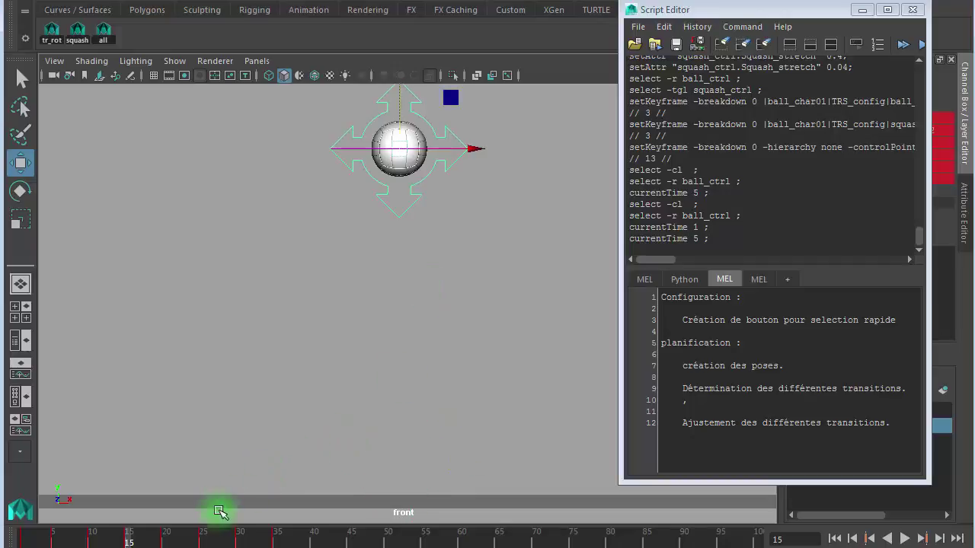
Step: Select the ball and squash controls with the 'all' shelf button, check keys 10 and 15, then mark frames 15–40
left_click(103, 37)
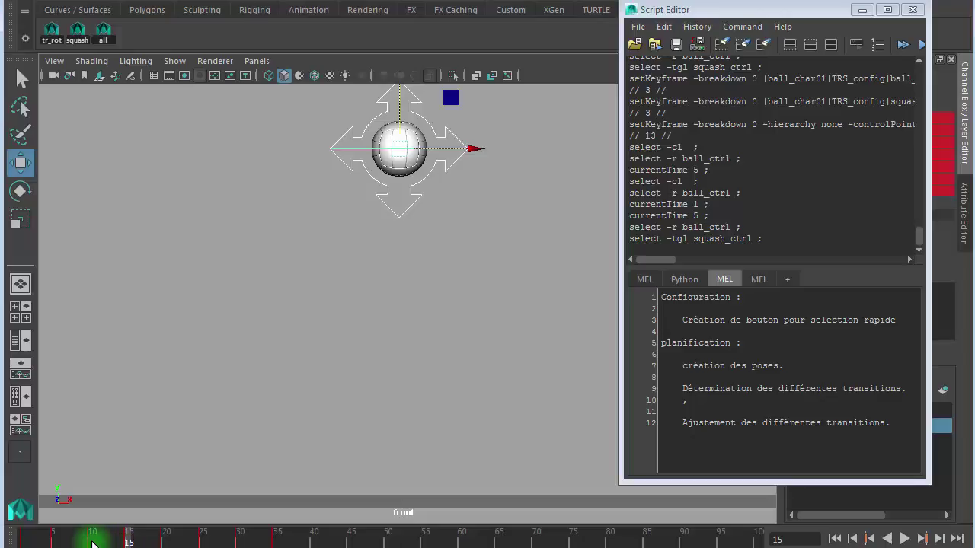
left_click(93, 542)
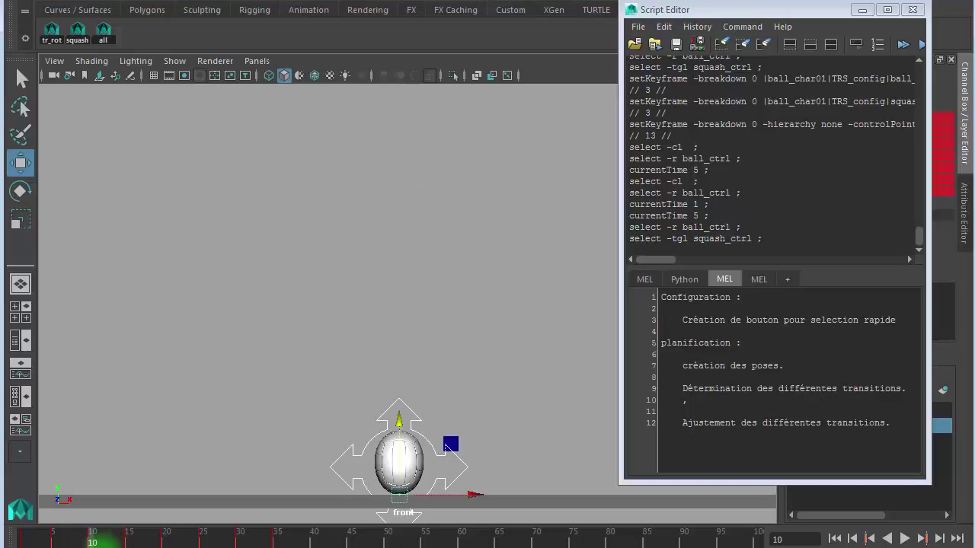
key("period")
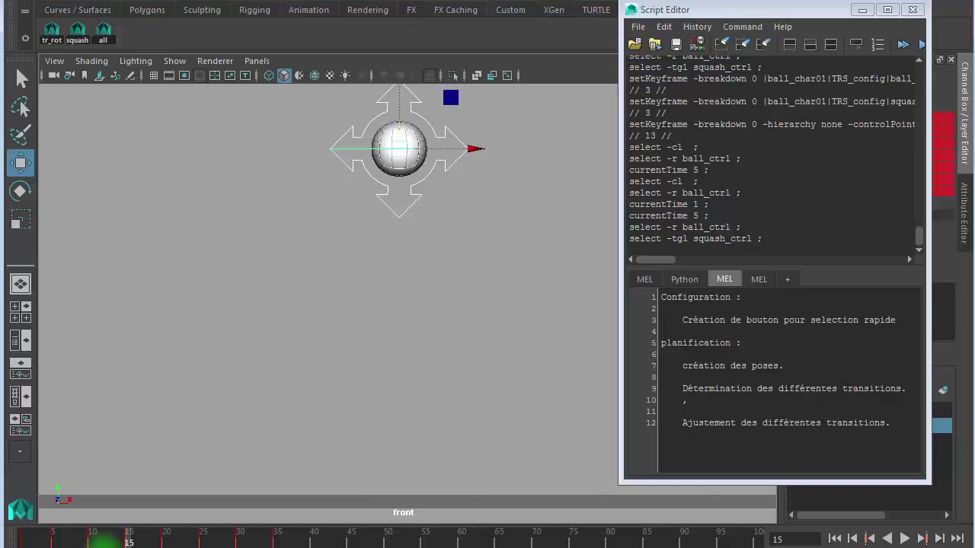
key("comma")
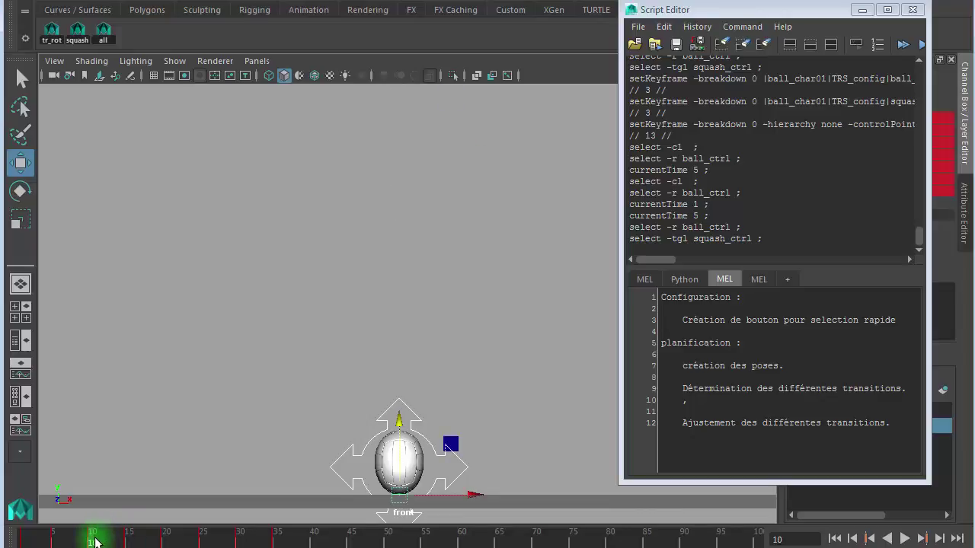
key("period")
key("comma")
left_click_drag(94, 540, 312, 542)
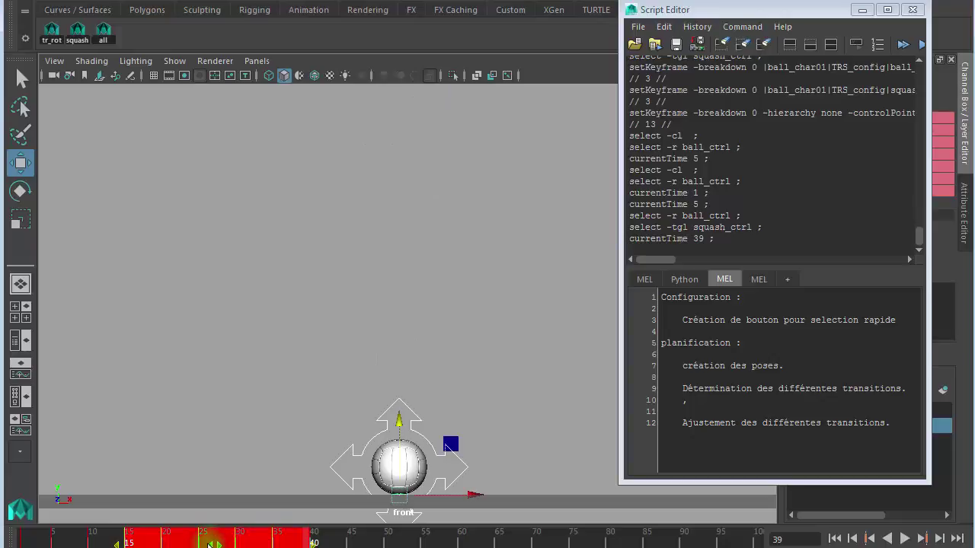
Step: Try shifting the keys later, scrub the timeline, and undo back to compare the high and low poses
left_click_drag(215, 543, 233, 543)
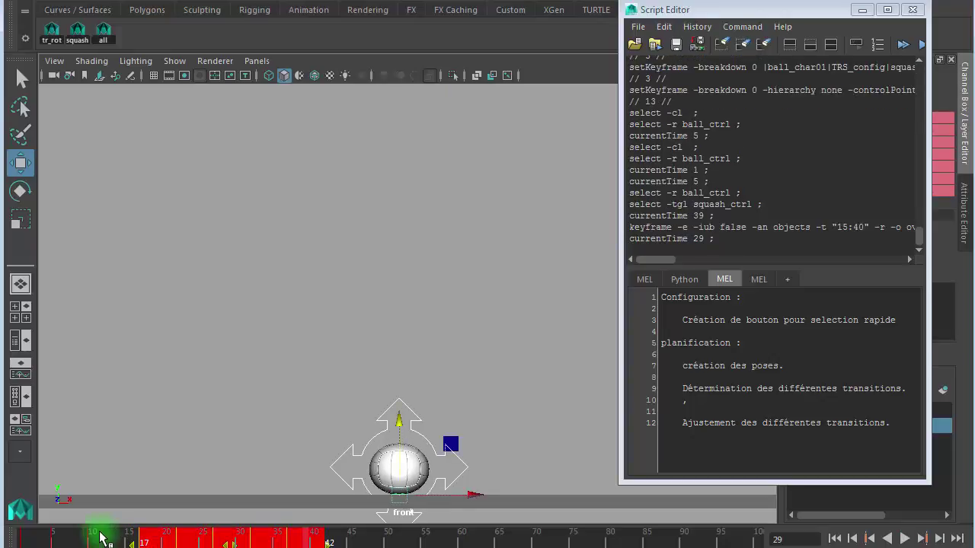
left_click_drag(101, 539, 158, 539)
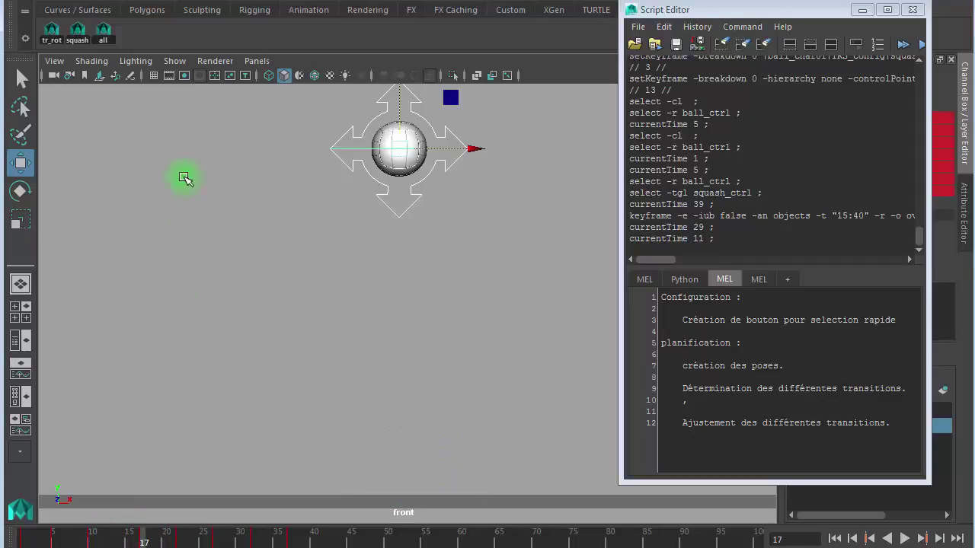
left_click(187, 78)
left_click(347, 155)
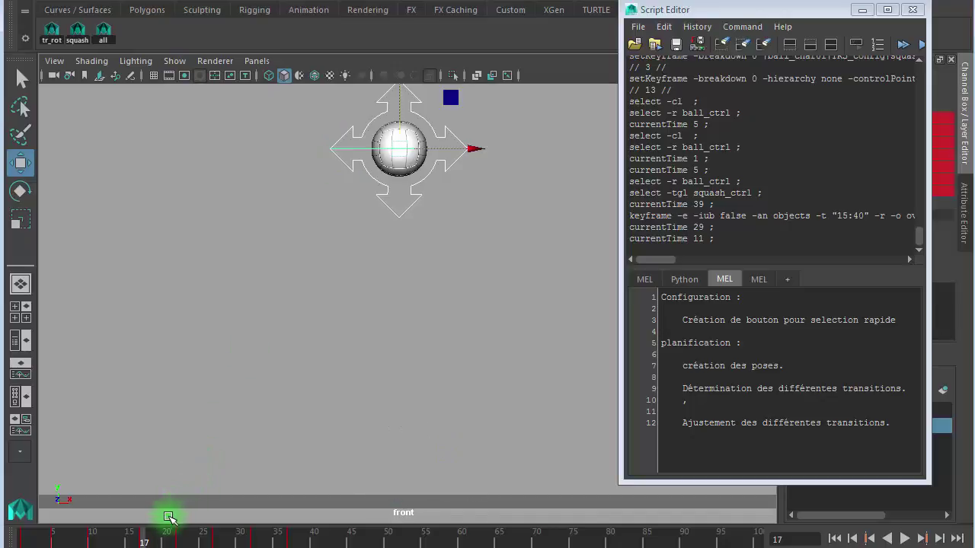
left_click_drag(169, 518, 94, 542)
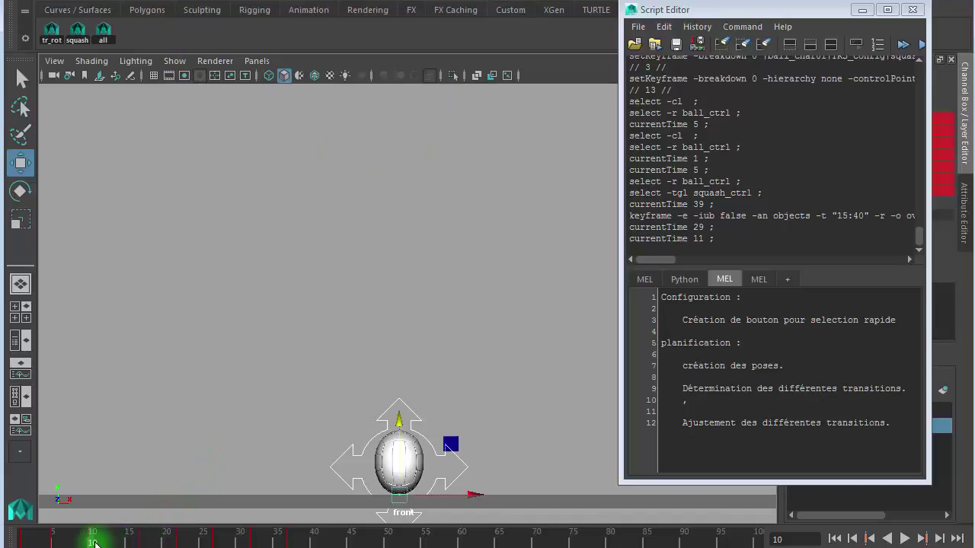
key("ctrl+z")
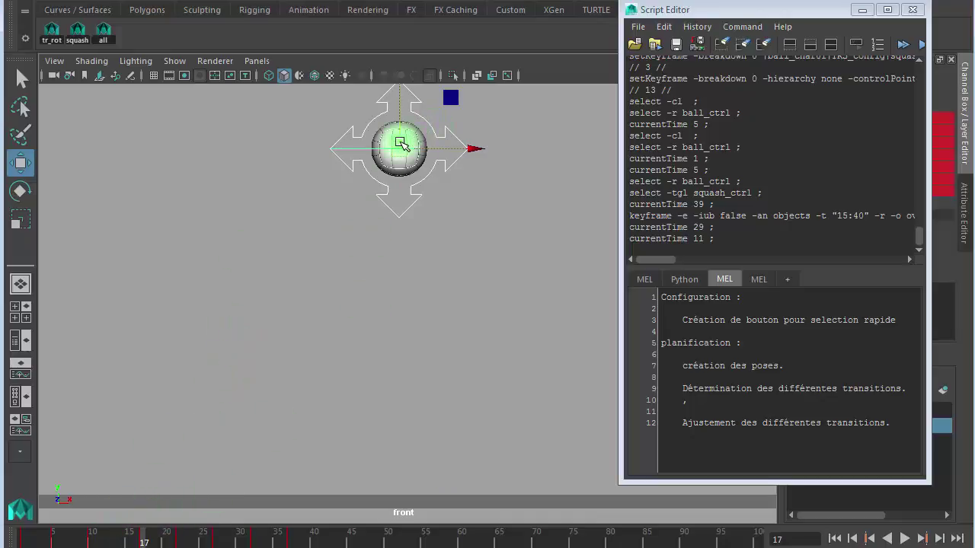
key("ctrl+z")
key("shift+z")
key("ctrl+z")
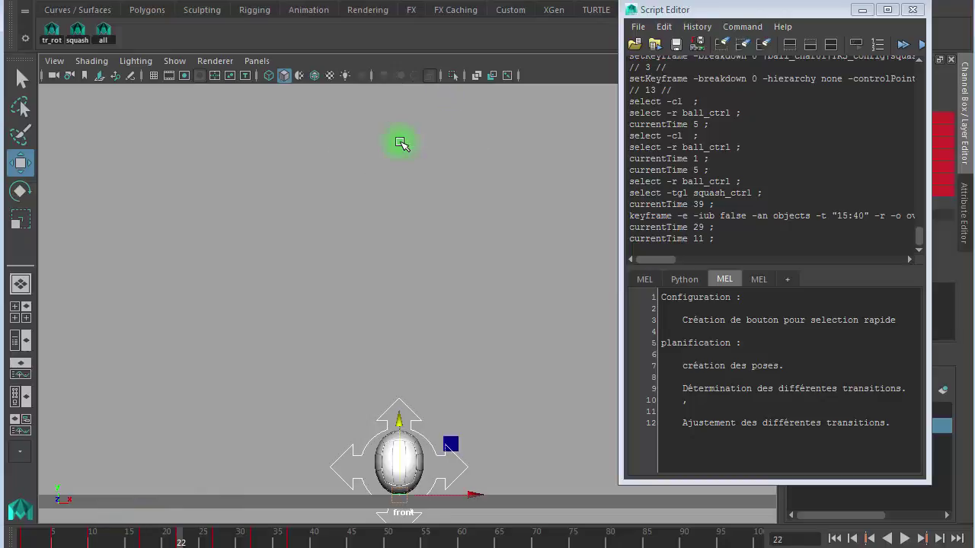
key("shift+z")
Step: Select frames 22–41, move them one frame later, deselect, then select ball_ctrl
left_click(180, 542)
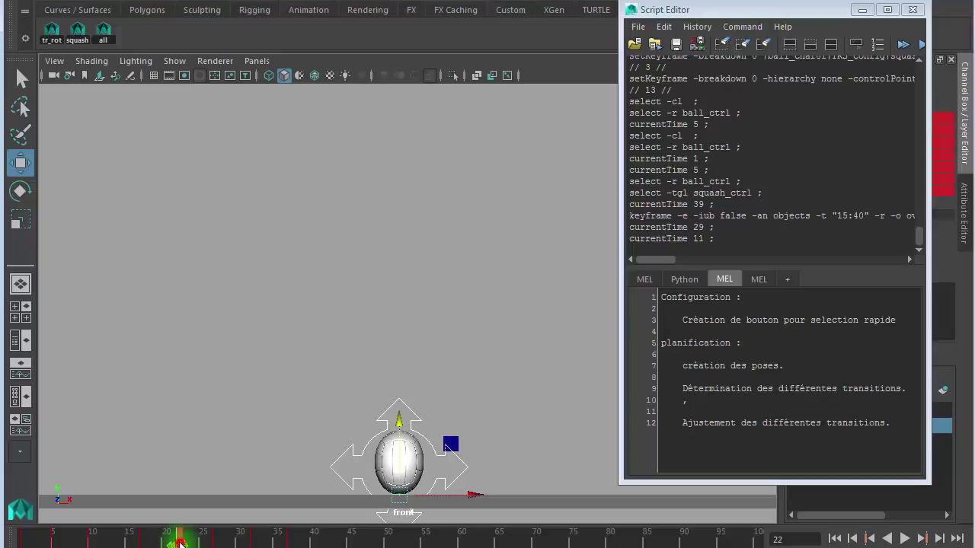
left_click_drag(179, 542, 314, 542, "shift")
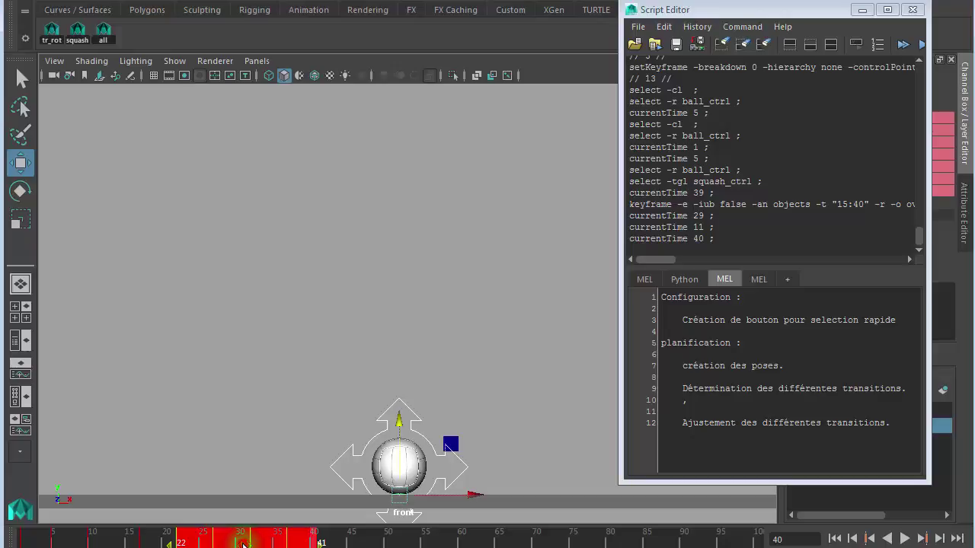
left_click_drag(248, 544, 261, 542)
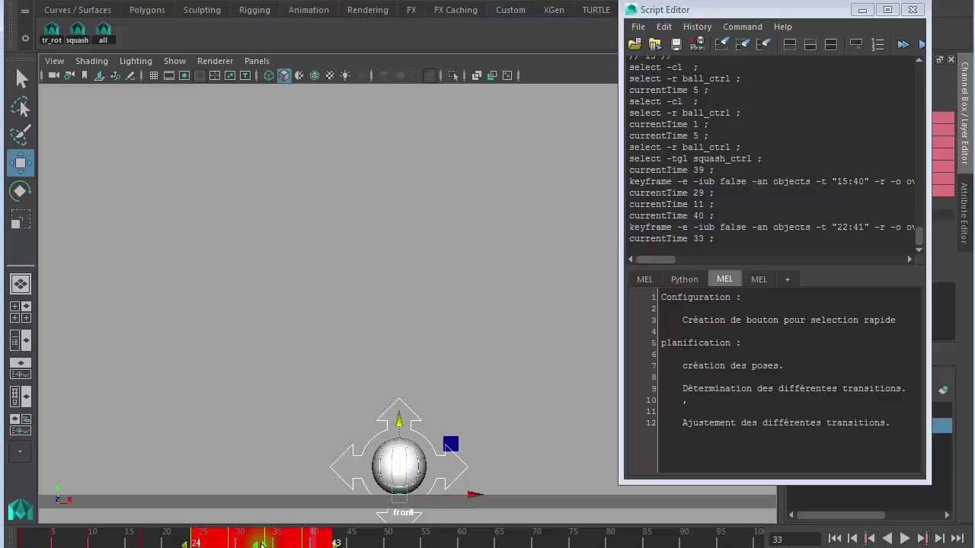
left_click(279, 317)
left_click_drag(366, 387, 415, 407)
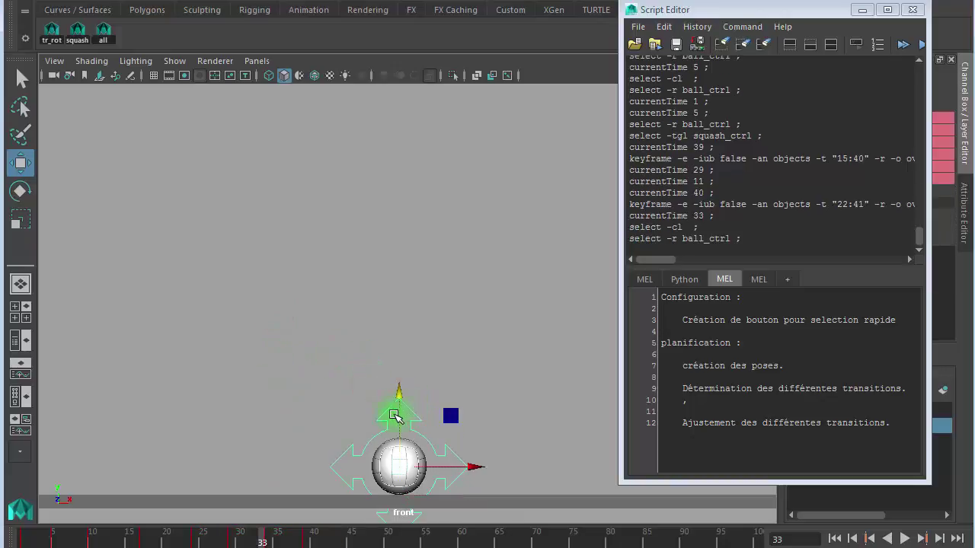
Step: Step through the keys: squash at frame 5, stretch at frame 10, the apex, and ground contact at 24
key("period")
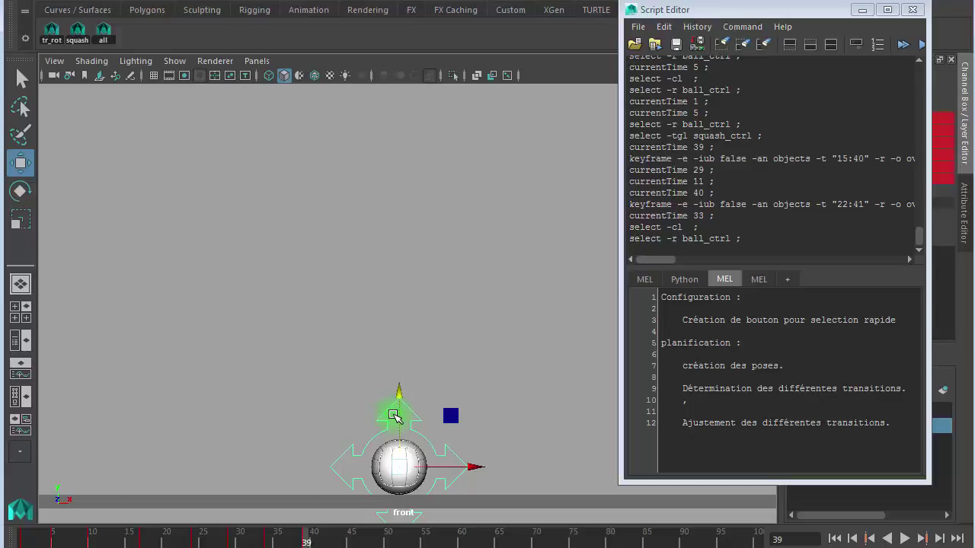
key("alt+comma")
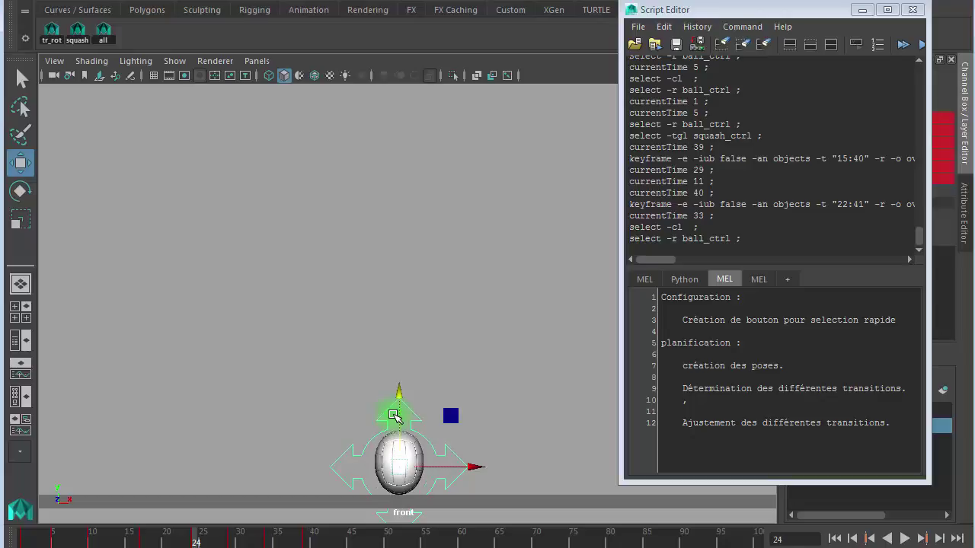
left_click(103, 30)
key("comma")
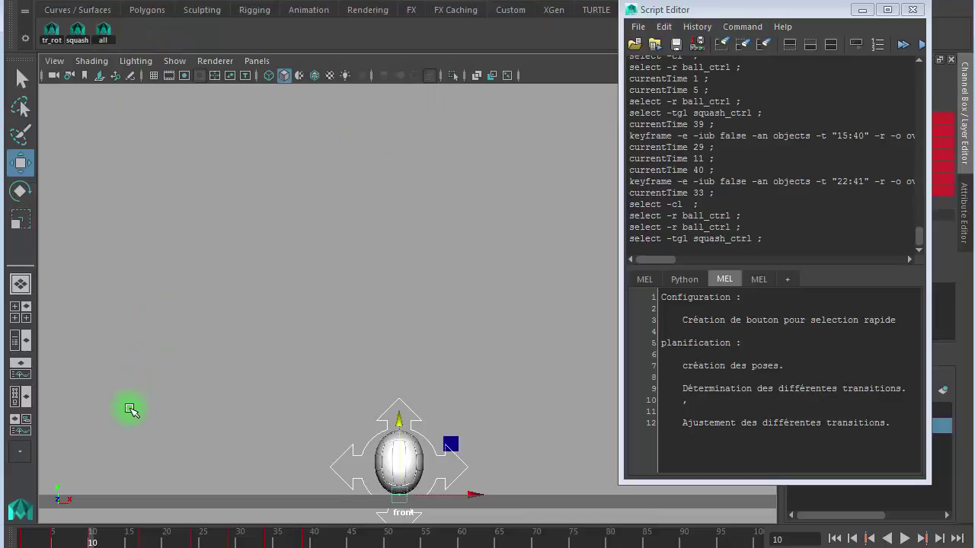
key("comma")
key("period")
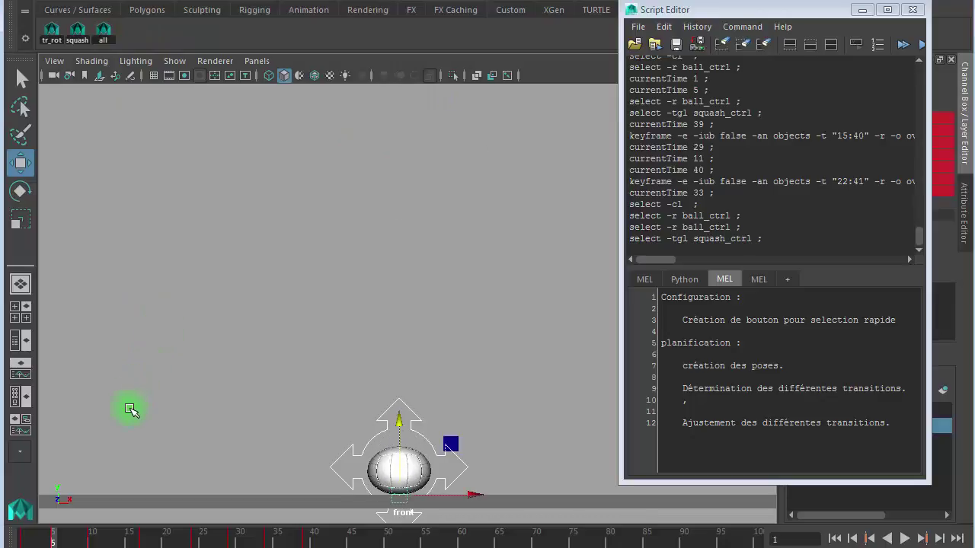
key("period")
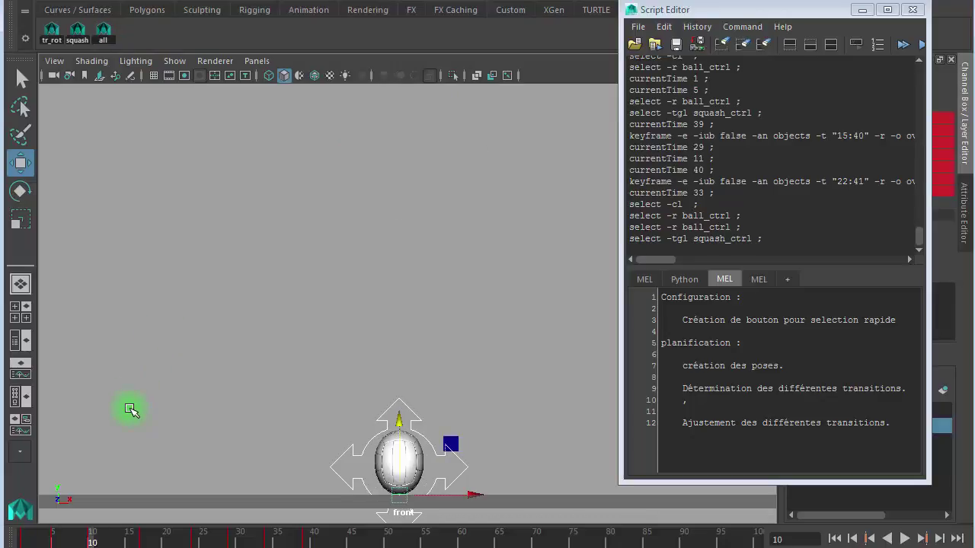
key("period")
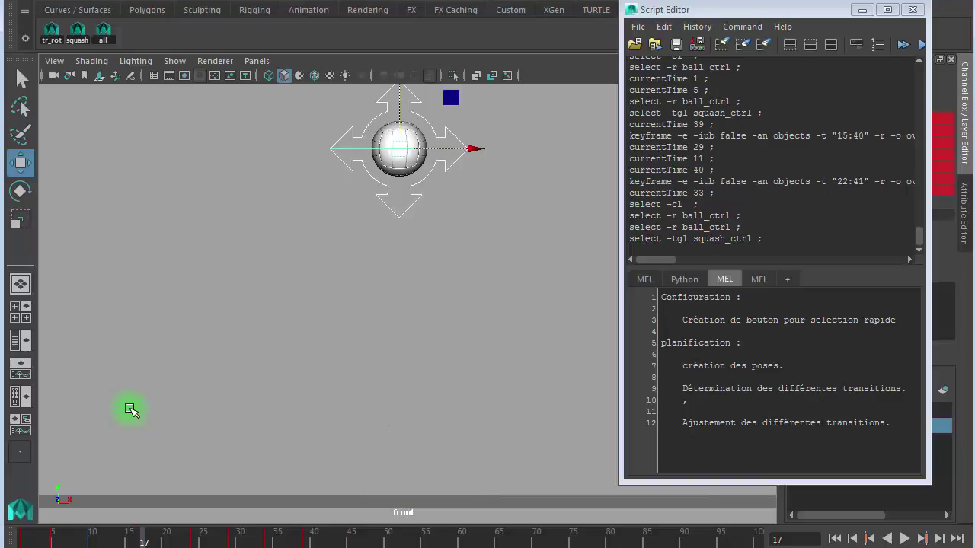
key("period")
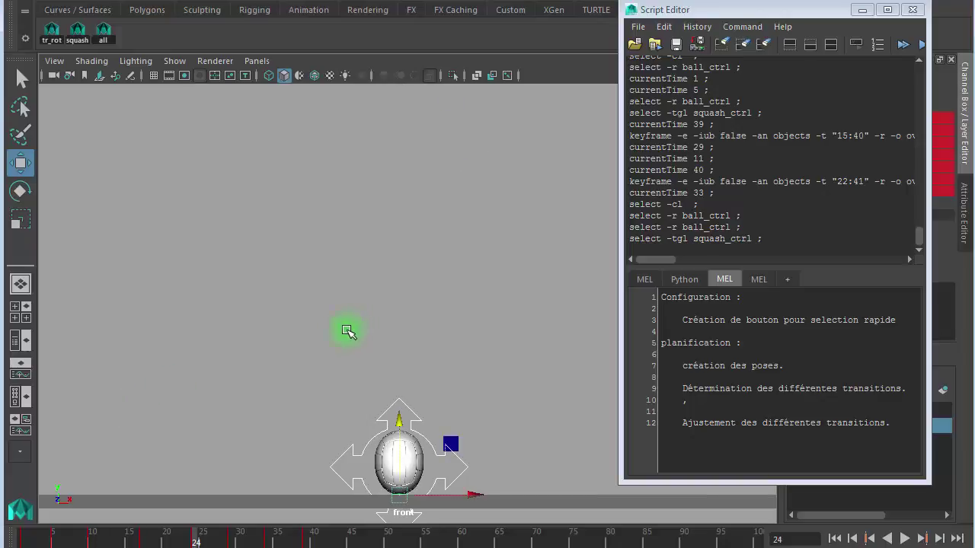
Step: Compare the apex and contact poses at frames 17, 24, 34 and 39, then flip between frames 10 and 17
key("comma")
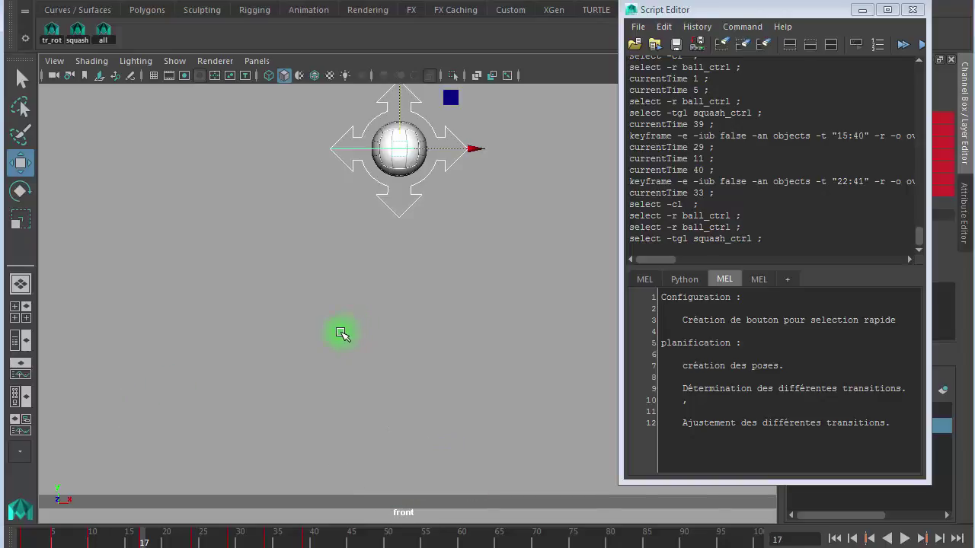
key("period")
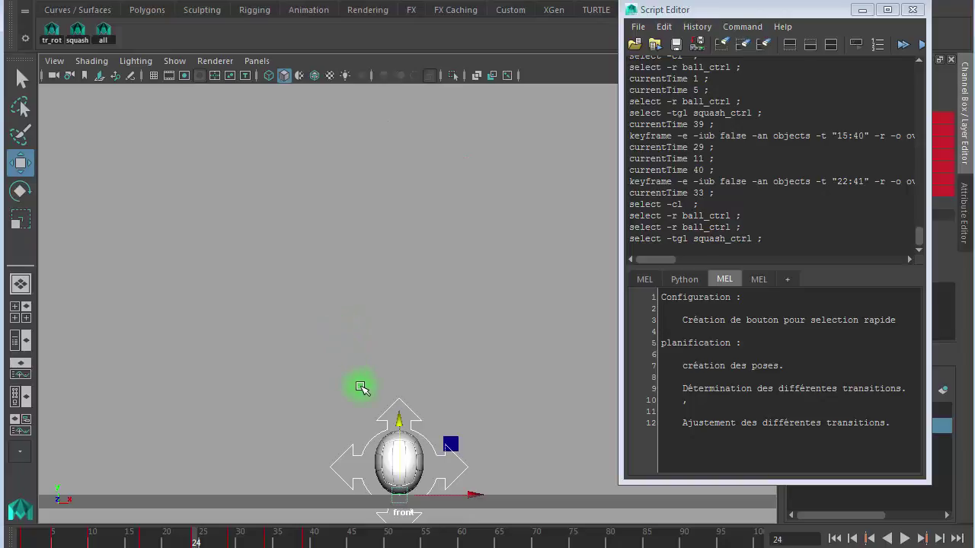
key("period")
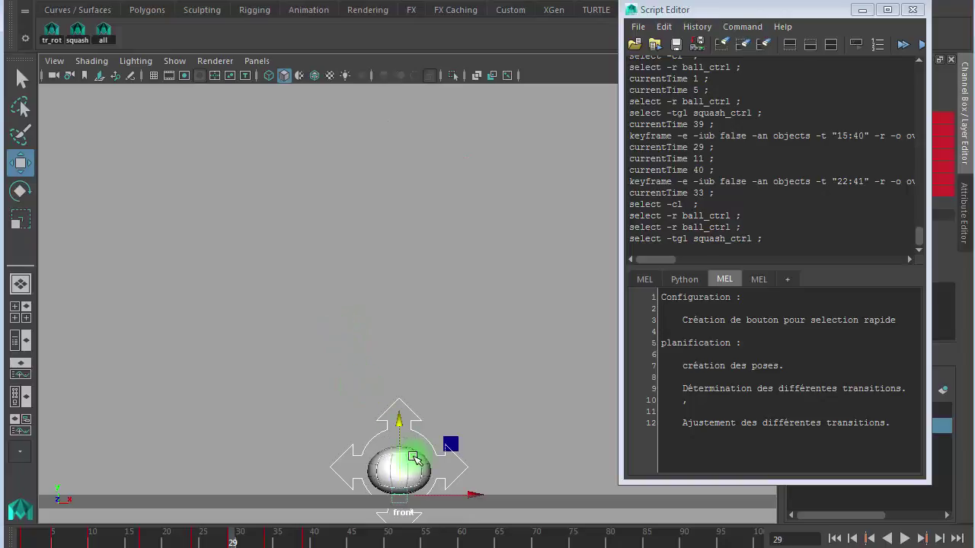
key("period")
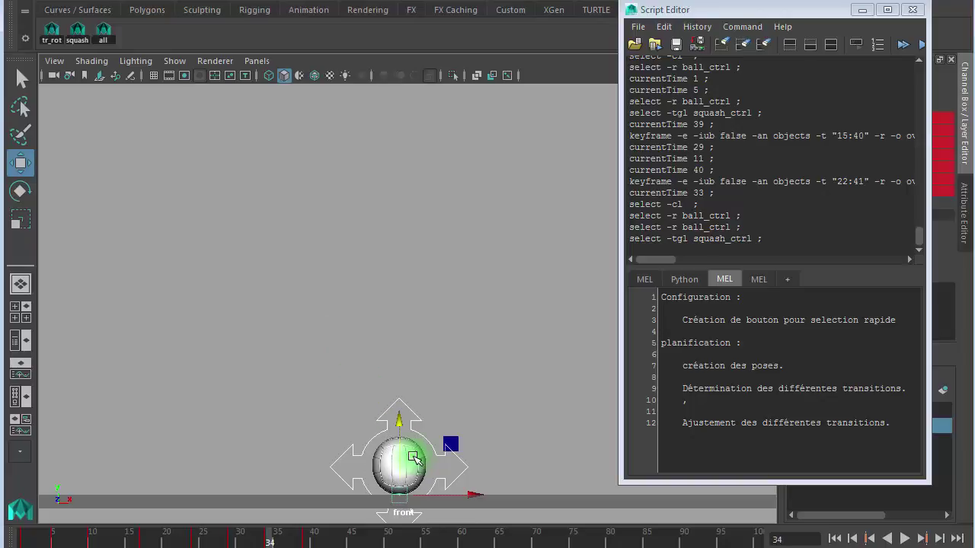
key("period")
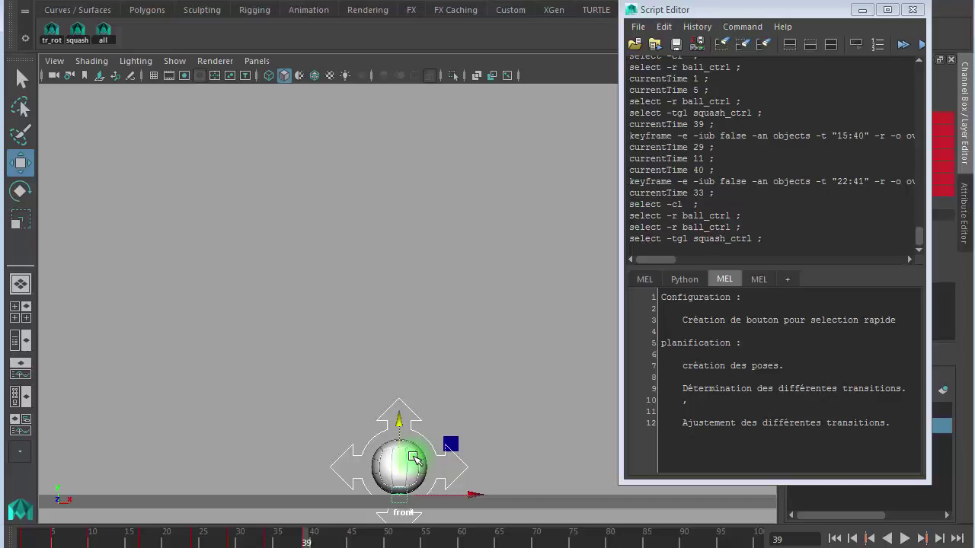
key("comma")
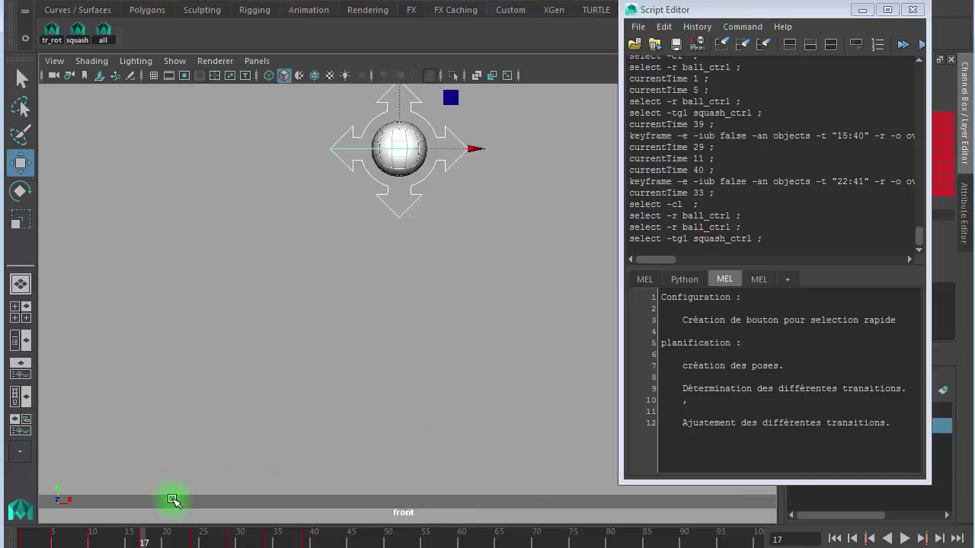
left_click(142, 539)
key("comma")
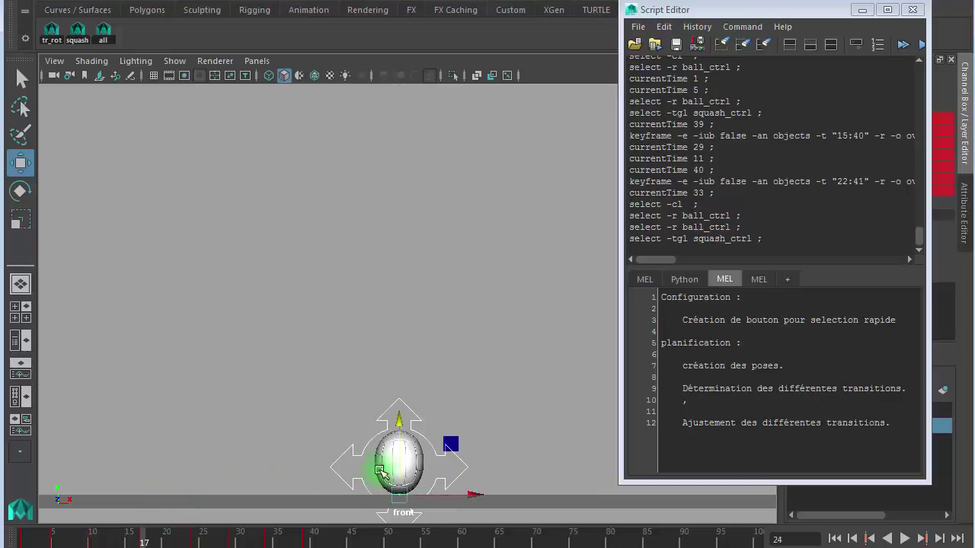
key("period")
key("comma")
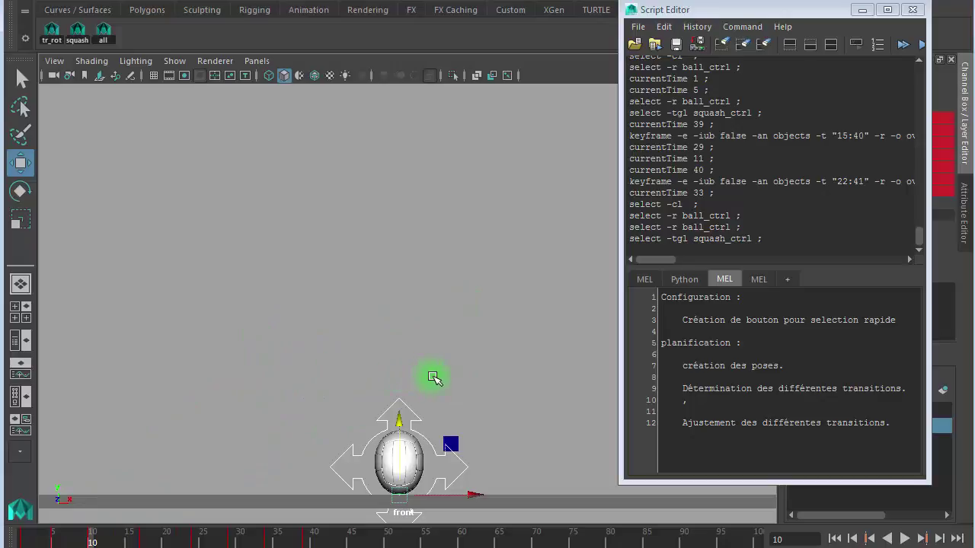
Step: Dolly the front view in on the ball, play the bounce from frame 1, compare frames 1 and 5, and deselect
mouse_move(233, 388)
right_mouse_down("alt")
mouse_move(592, 348)
mouse_move(400, 202)
mouse_move(185, 246)
mouse_move(470, 291)
mouse_move(475, 168)
right_mouse_up("alt")
right_click_drag(365, 272, 413, 257, "alt")
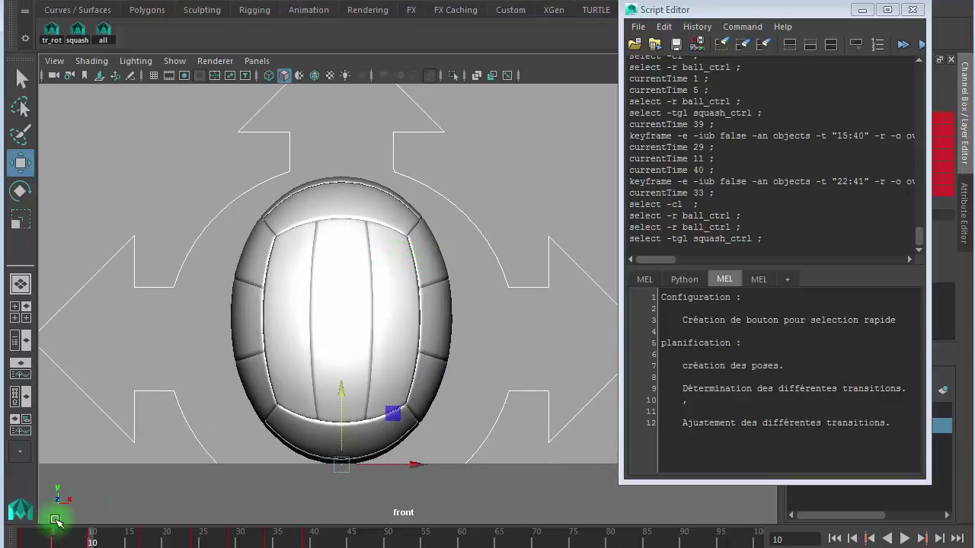
left_click_drag(39, 533, 24, 542)
key("alt+v")
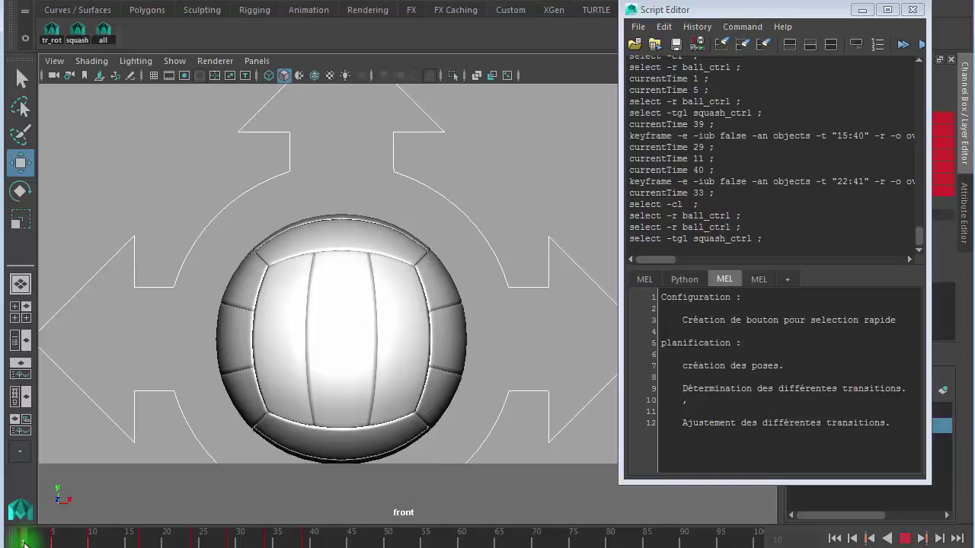
left_click(24, 542)
key(".")
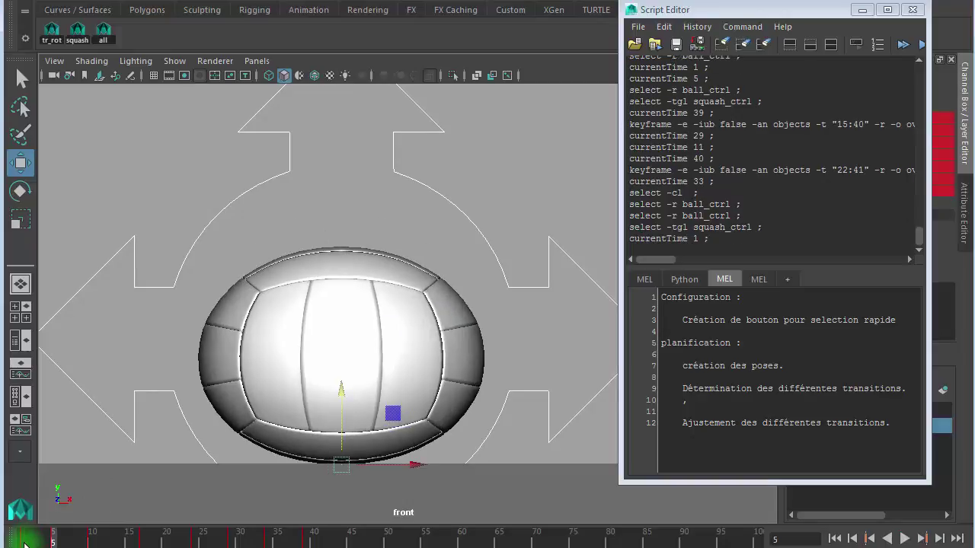
left_click(24, 543)
key(".")
left_click(24, 542)
left_click(503, 136)
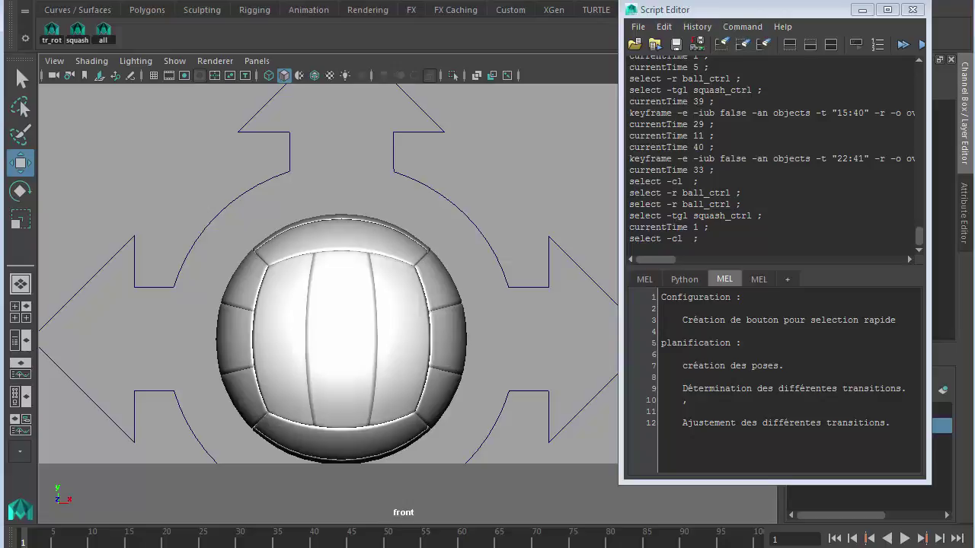
left_click(73, 0)
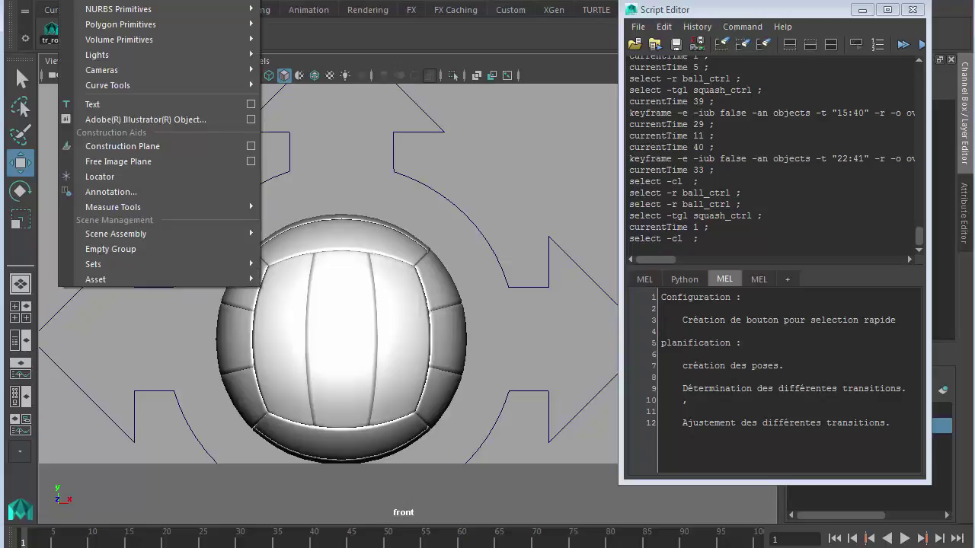
Step: Draw a straight two-point CV guide curve horizontally across the front view above the ball
left_click(126, 86)
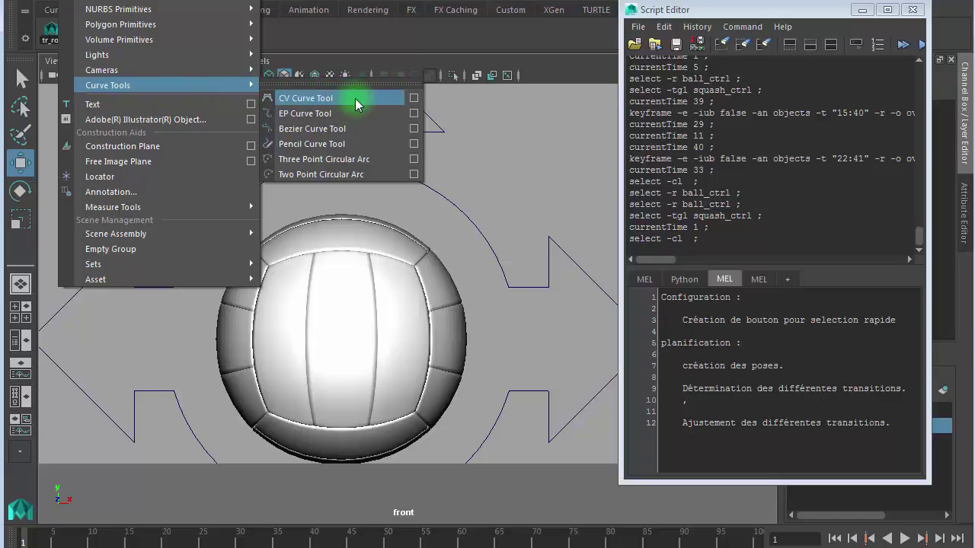
left_click(414, 97)
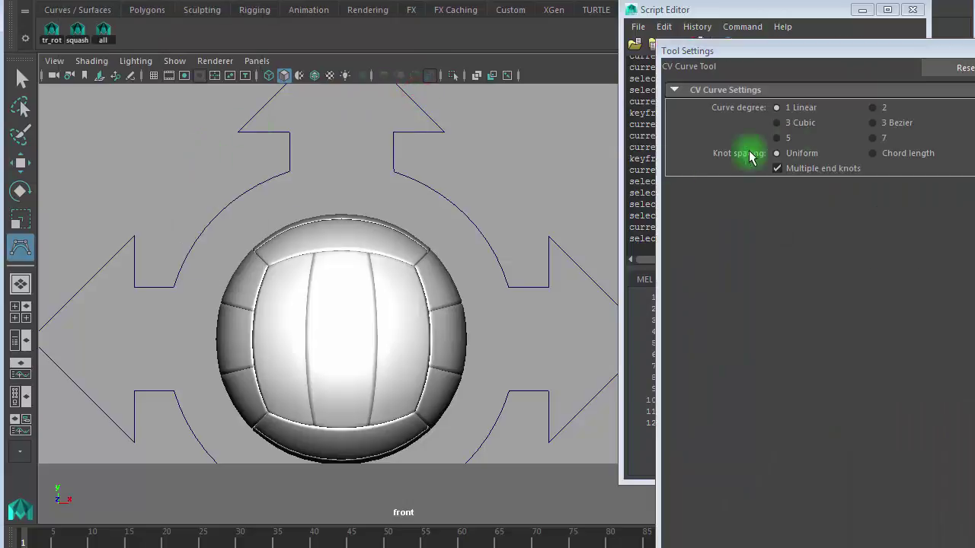
left_click_drag(796, 52, 351, 29)
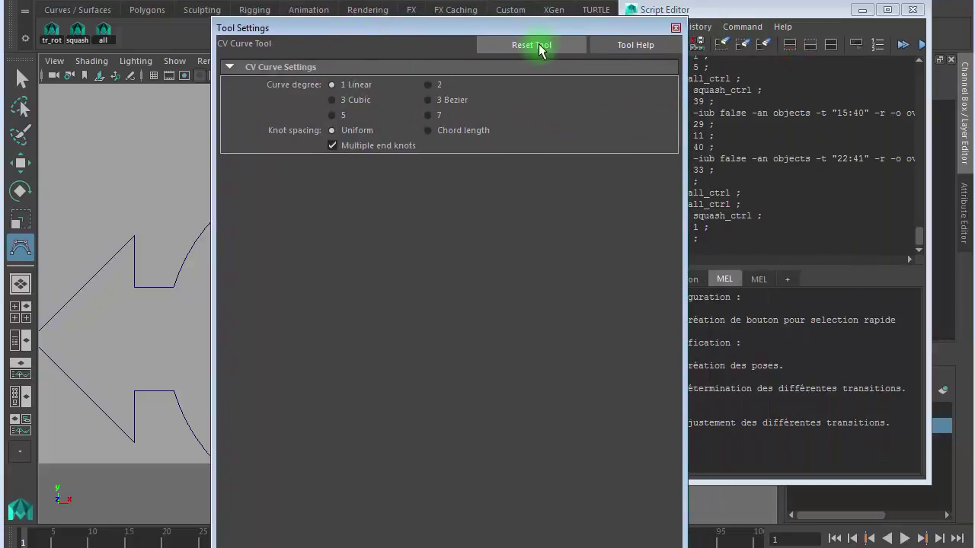
left_click(675, 29)
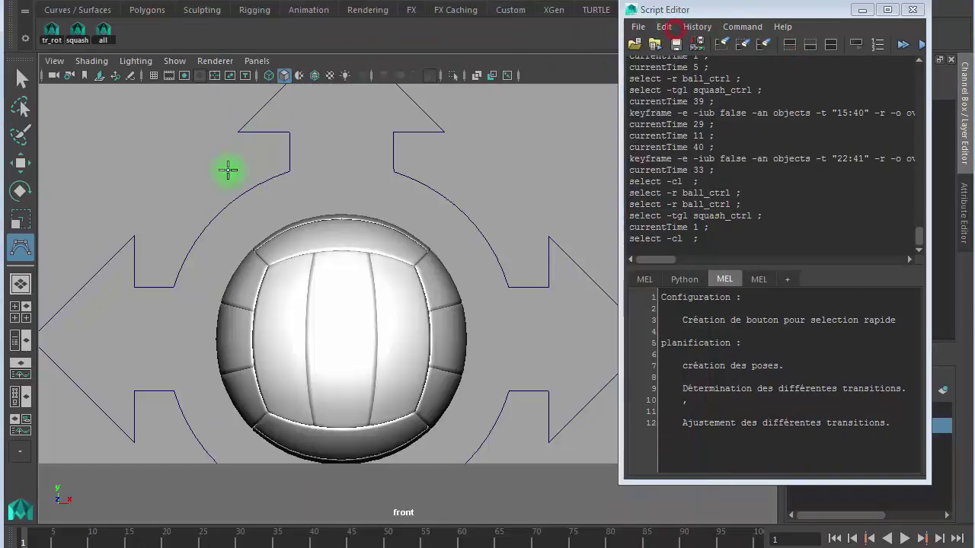
left_click(134, 171)
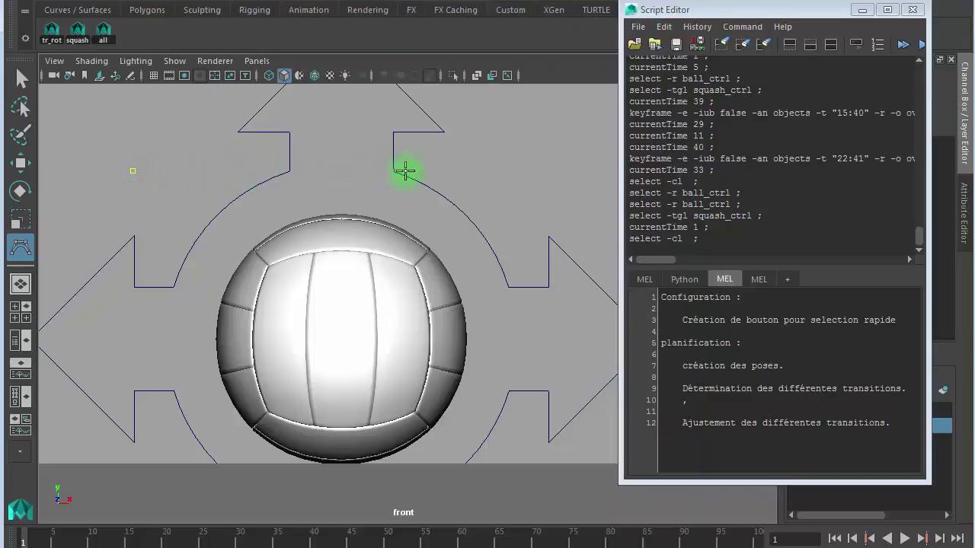
left_click(519, 172)
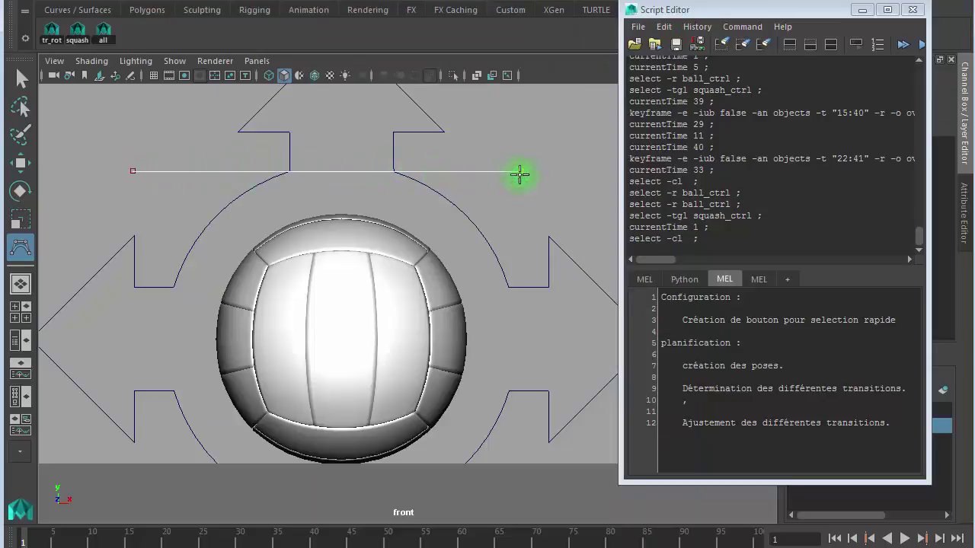
key("w")
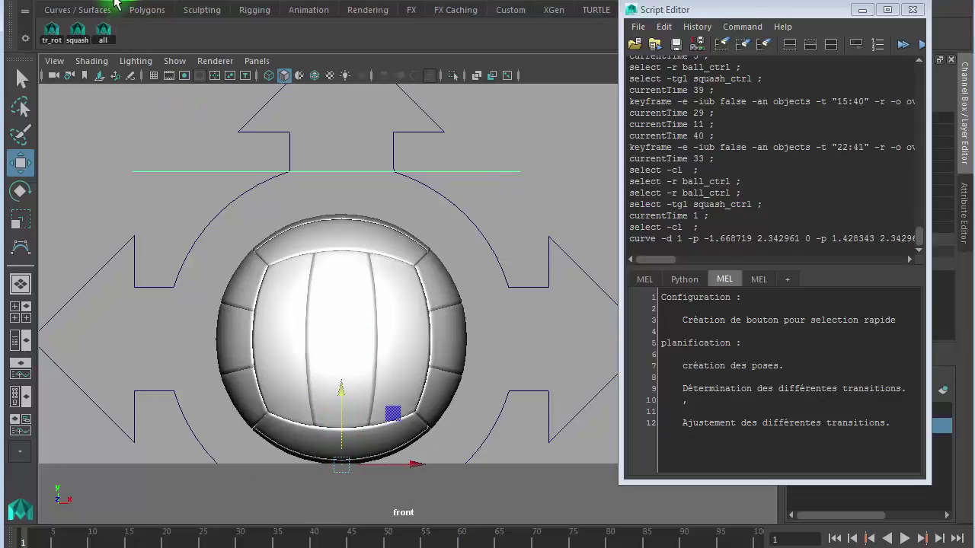
Step: Apply Modify > Center Pivot to the guide curve so its pivot sits at the curve's centre
left_click(152, 0)
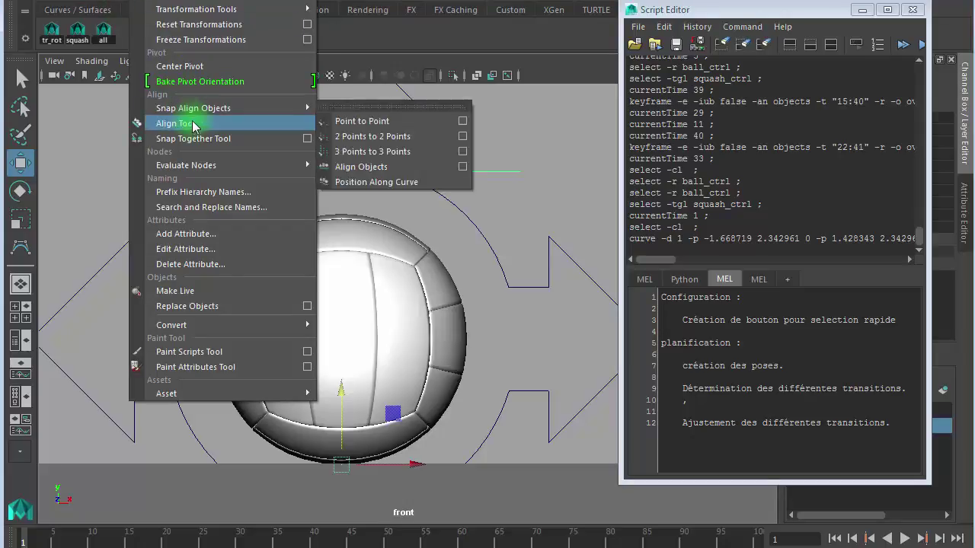
left_click(191, 66)
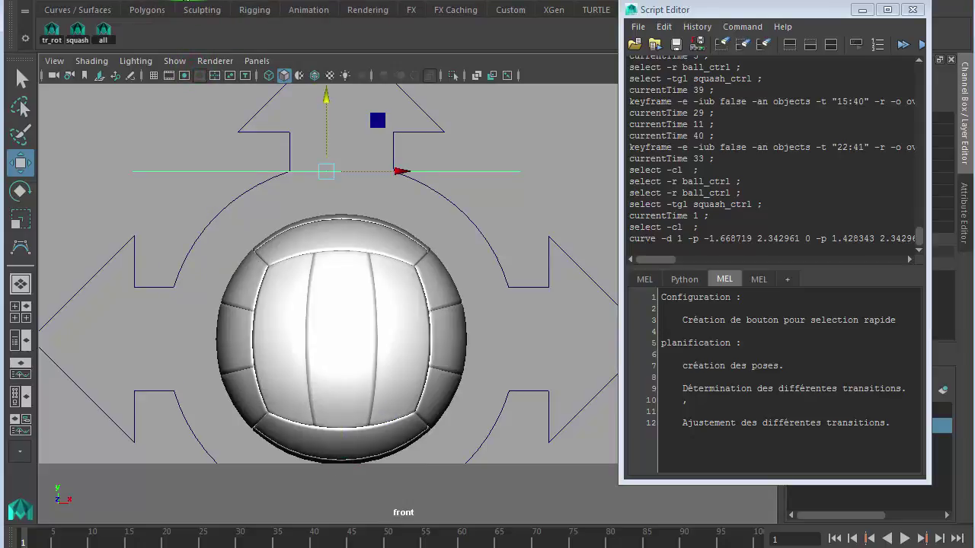
left_click_drag(195, 0, 196, 5)
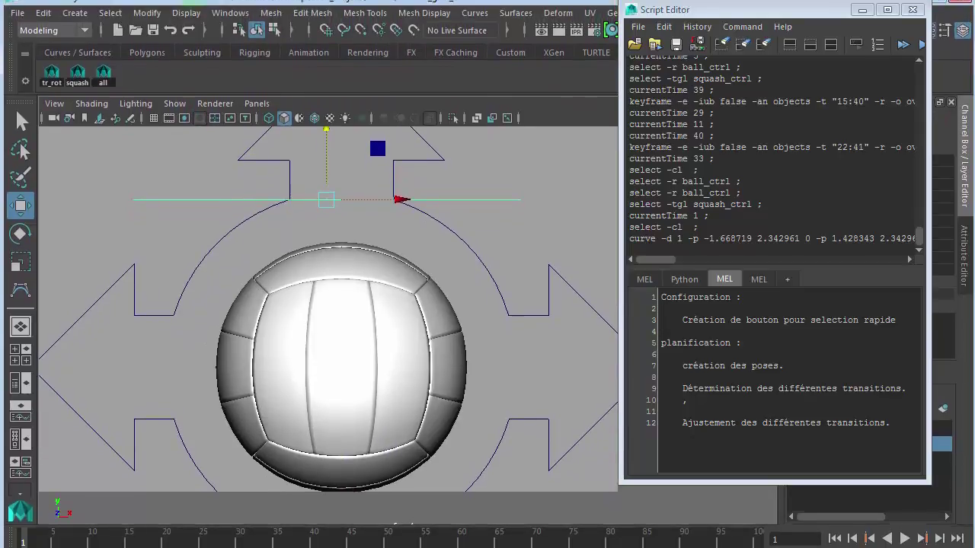
left_click(154, 35)
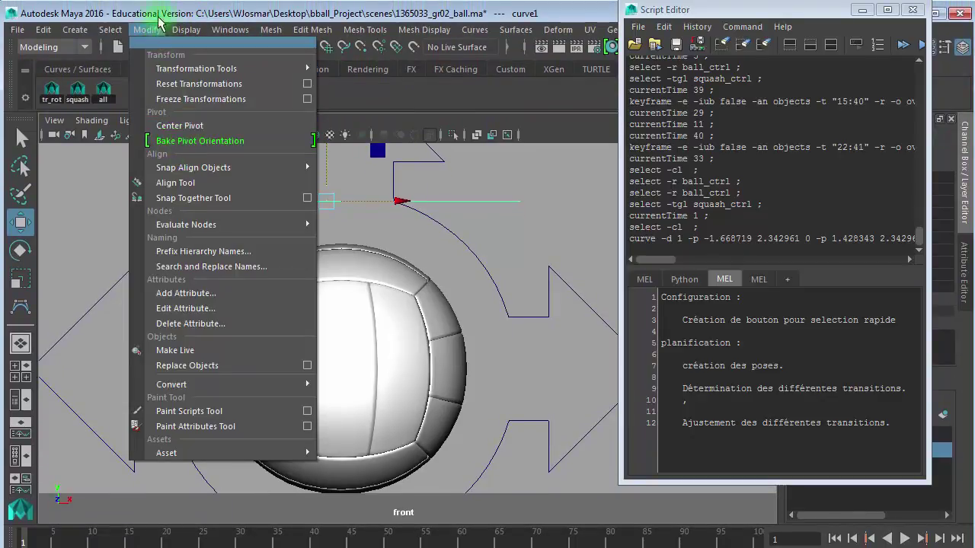
left_click(160, 4)
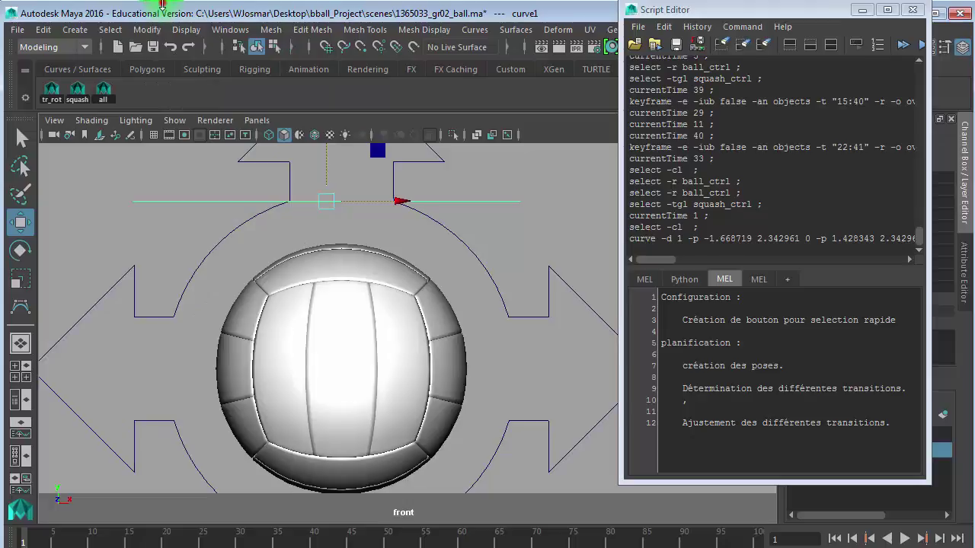
left_click_drag(163, 3, 163, 0)
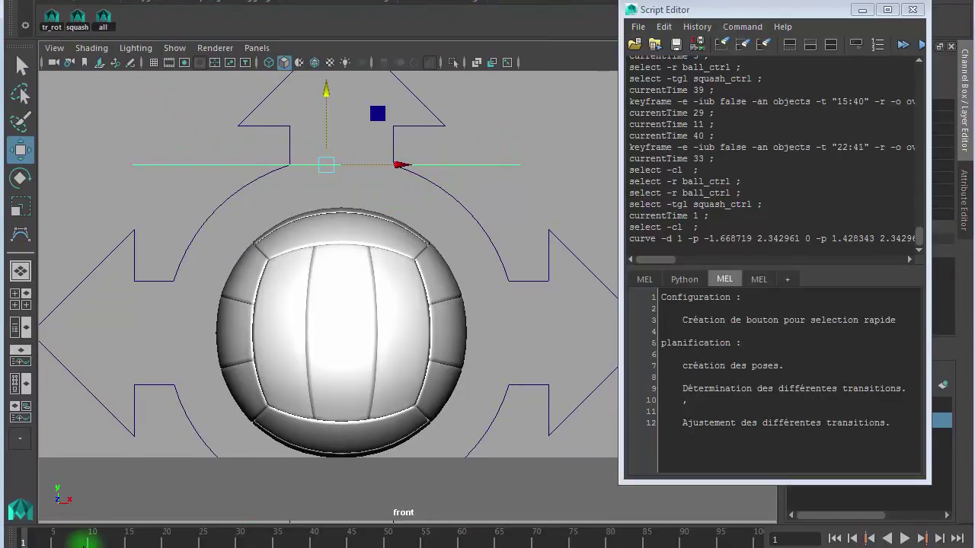
Step: Zoom in and lower curve1 until it rests exactly on the top of the round ball
left_click_drag(317, 89, 329, 126)
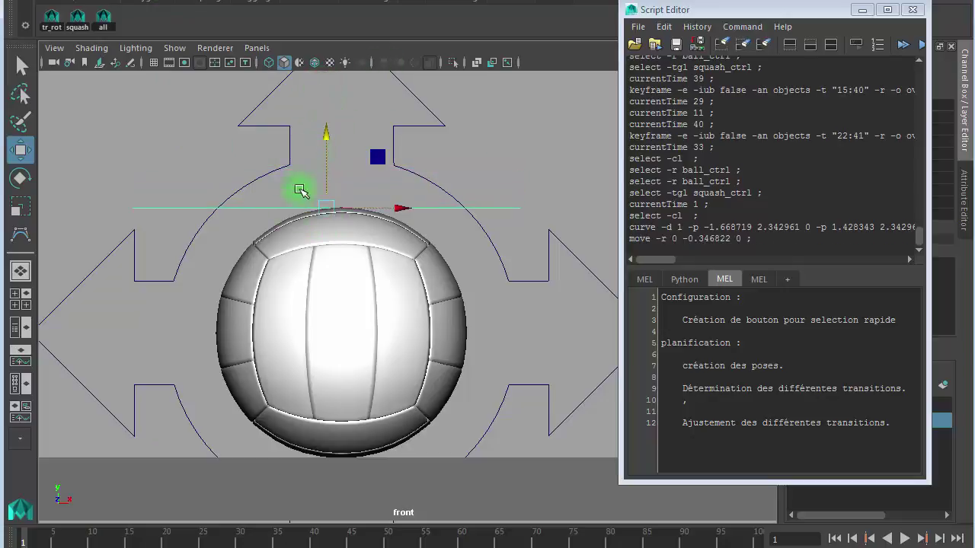
key("space")
left_click(260, 250)
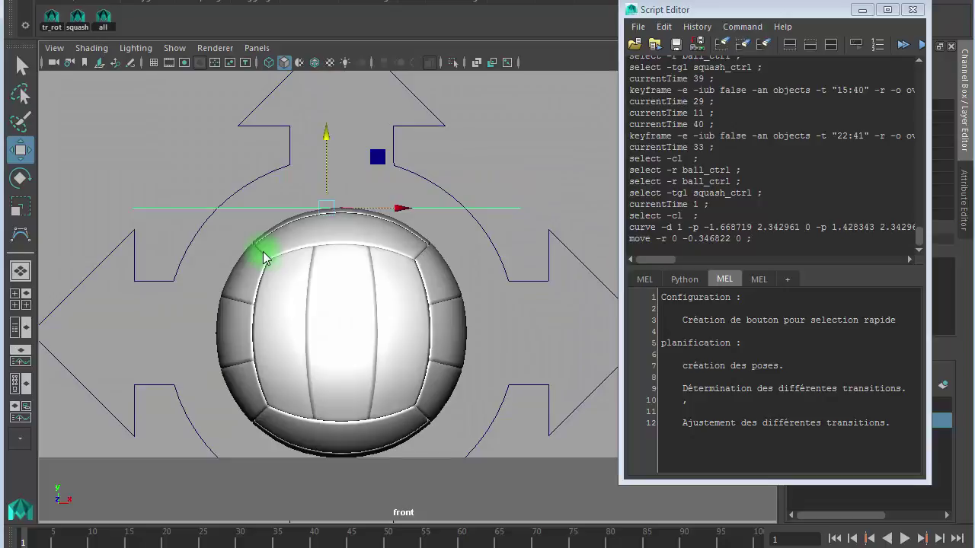
right_click_drag(339, 217, 703, 220, "alt")
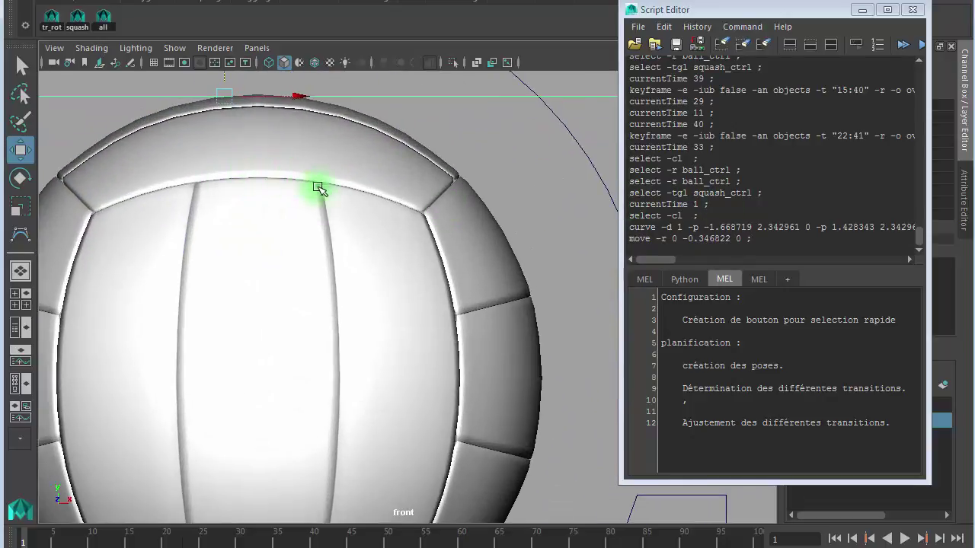
scroll(546, 241, "down", 3)
scroll(546, 241, "down", 1)
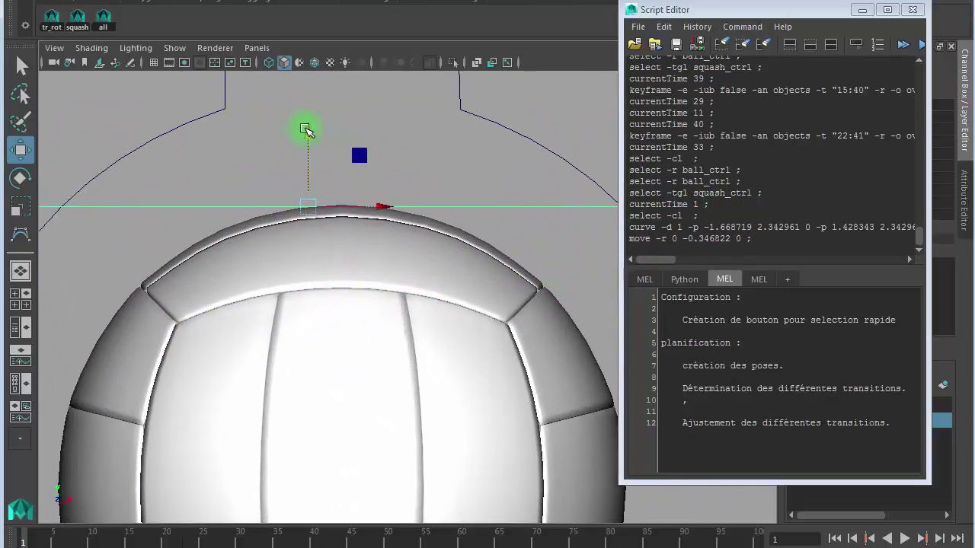
left_click_drag(305, 130, 305, 128)
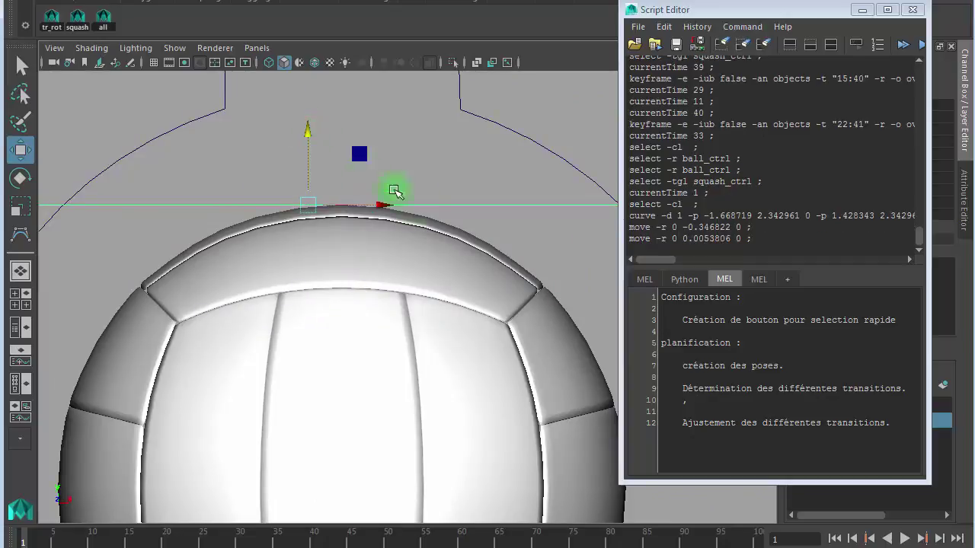
scroll(381, 214, "down", 3)
scroll(343, 225, "down", 2)
scroll(340, 236, "down", 1)
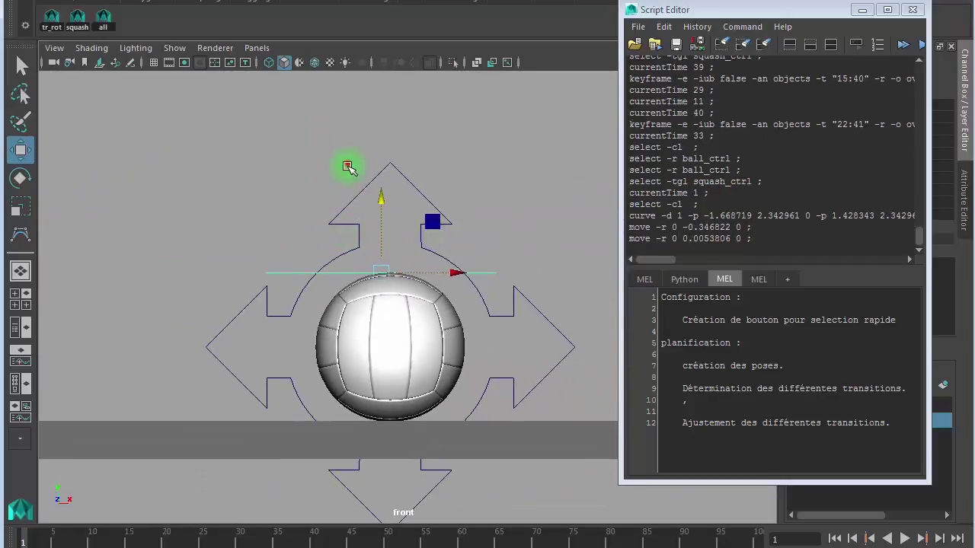
Step: At frame 5, duplicate curve1 and lower curve2 onto the squashed ball's top, then frame the ball
left_click_drag(347, 167, 159, 413)
left_click(53, 542)
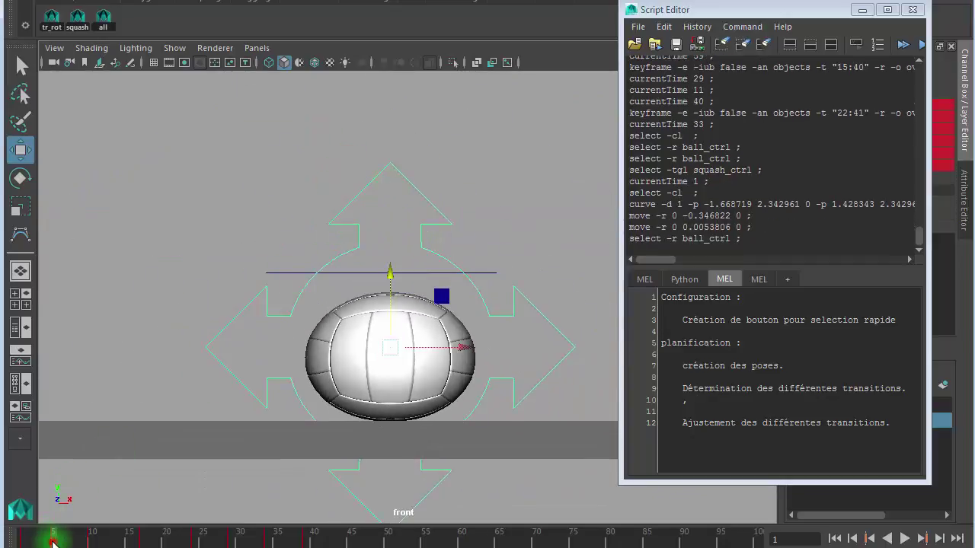
left_click(277, 274)
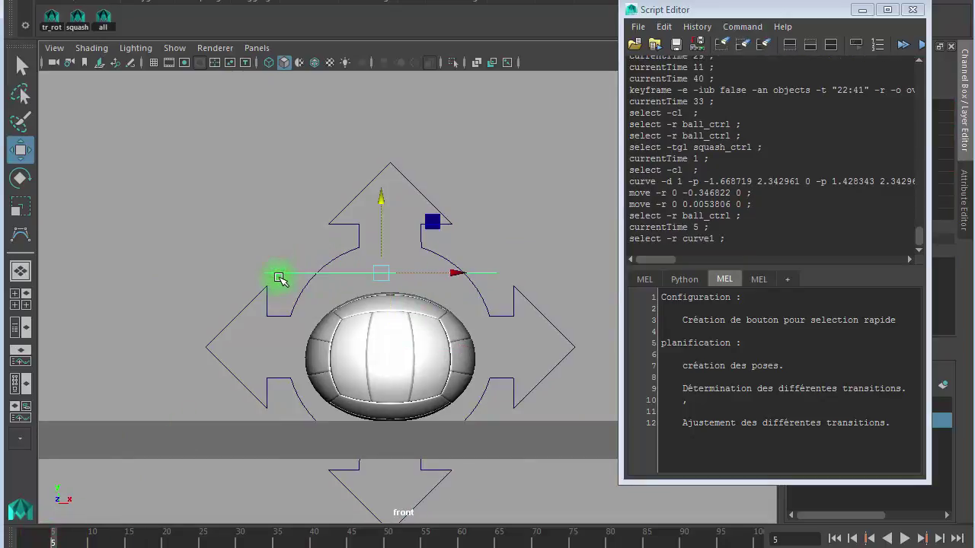
key("ctrl+d")
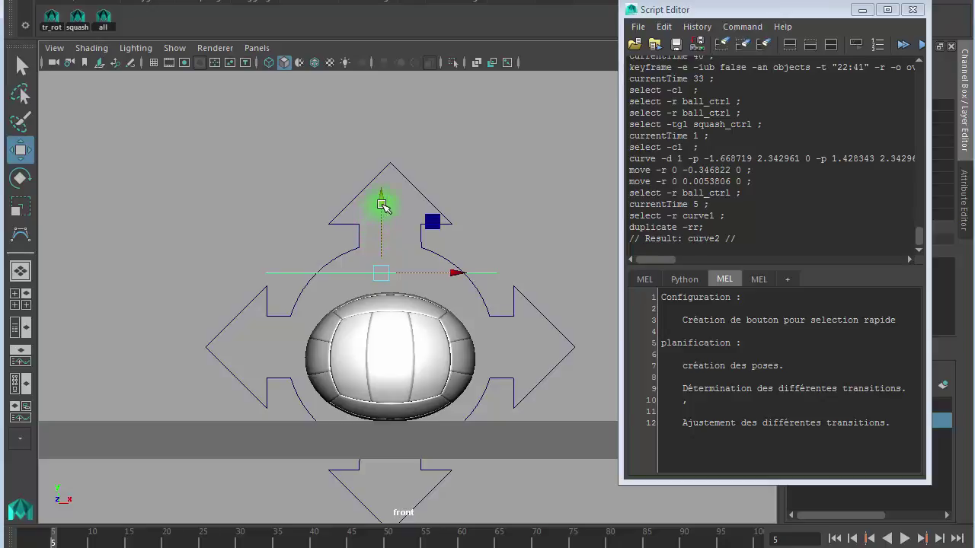
left_click_drag(381, 201, 381, 212)
scroll(303, 300, "up", 1)
scroll(303, 301, "up", 3)
scroll(267, 300, "up", 2)
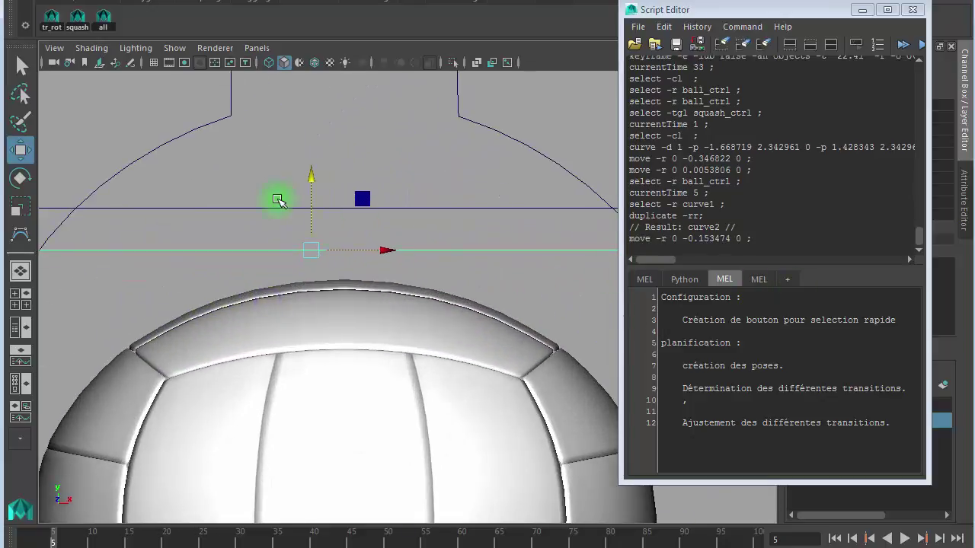
left_click_drag(305, 180, 312, 208)
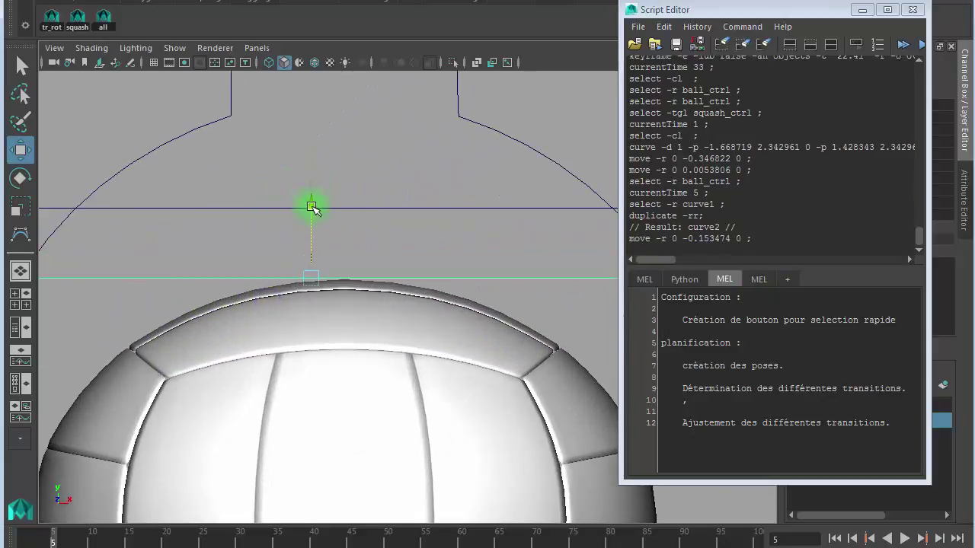
left_click_drag(312, 208, 312, 211)
scroll(251, 283, "up", 3)
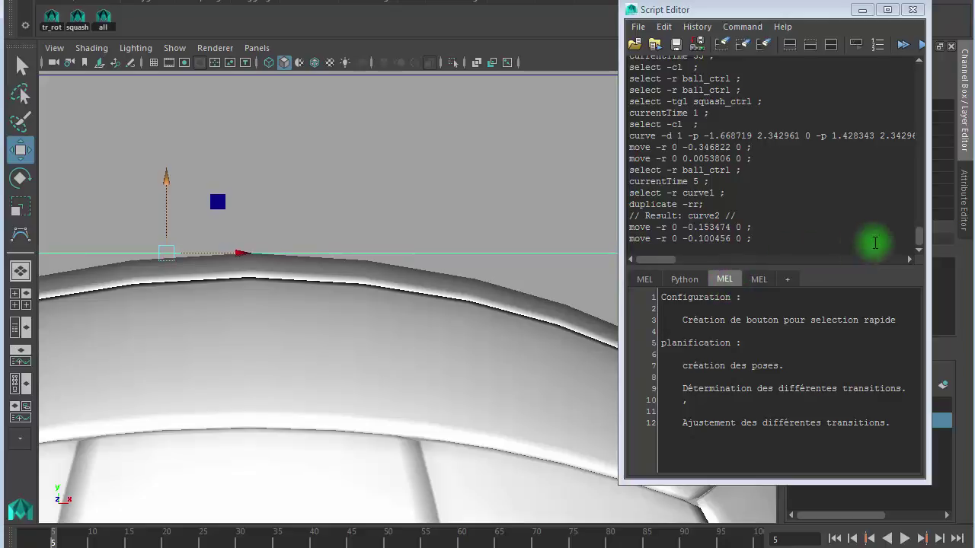
key("f")
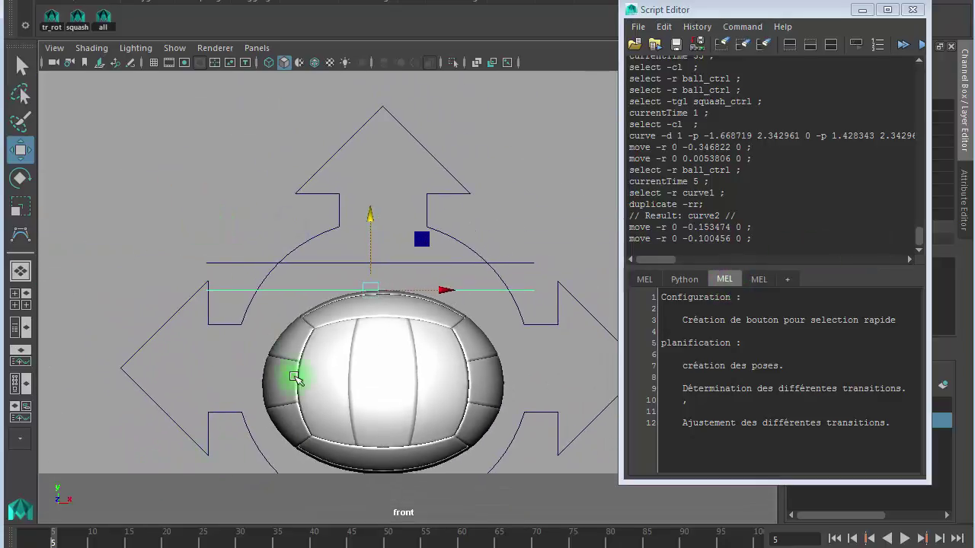
left_click(342, 147)
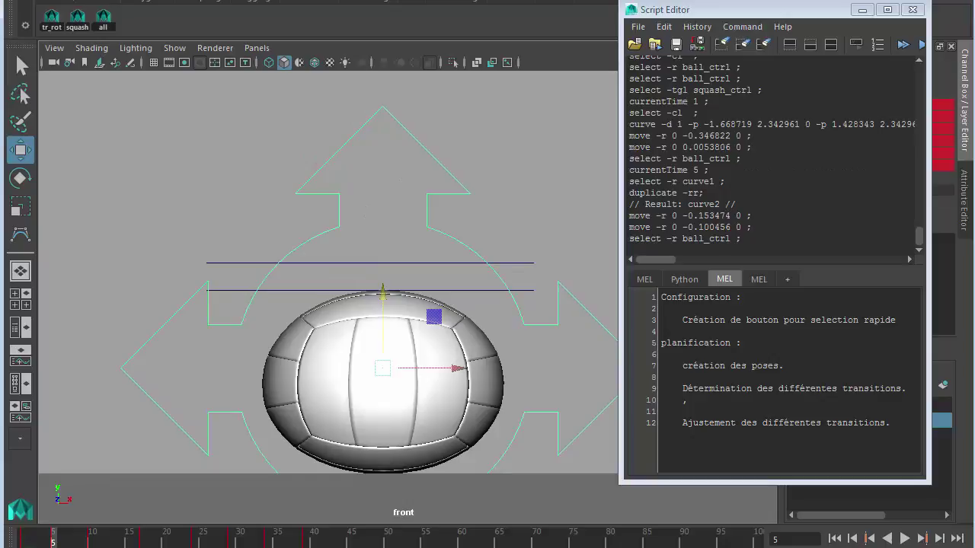
key("alt+v")
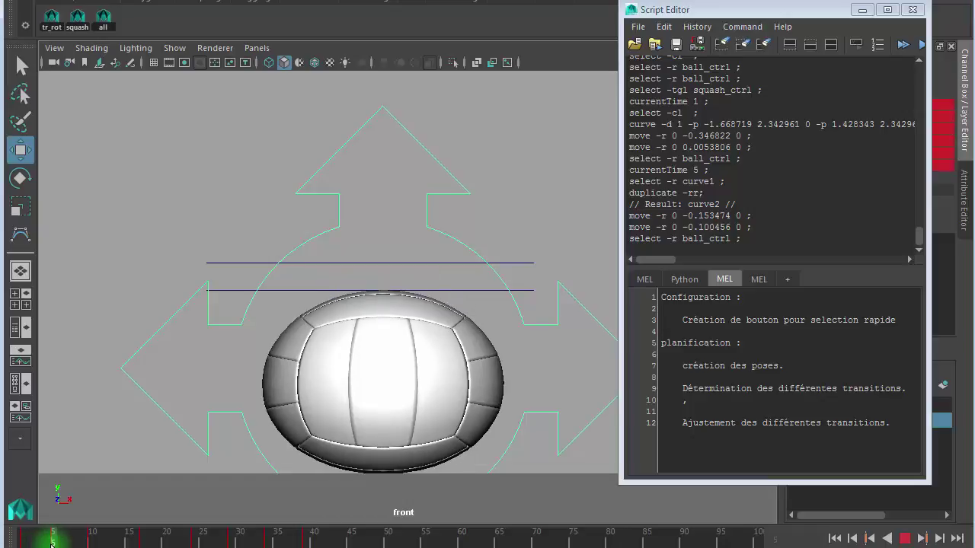
key("alt+v")
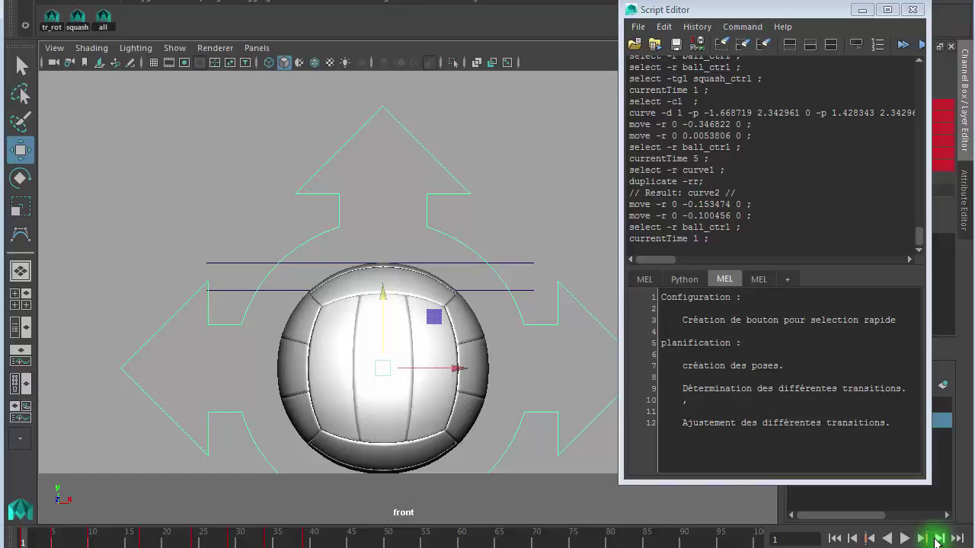
left_click(937, 539)
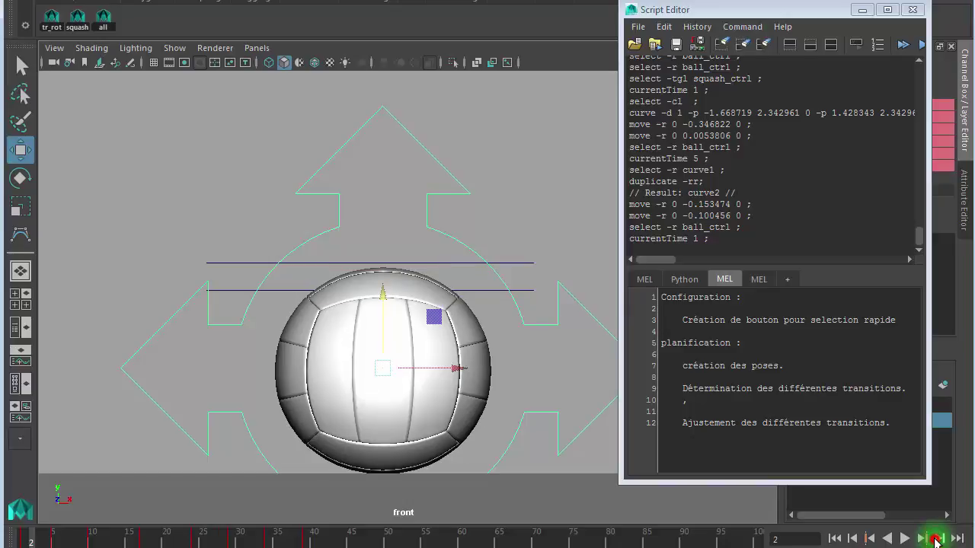
left_click(937, 539)
left_click(937, 540)
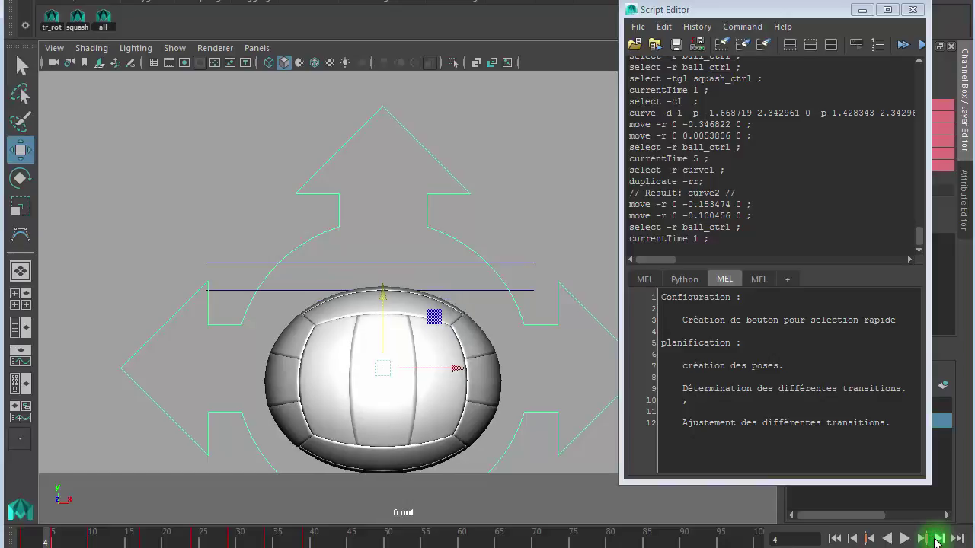
left_click(936, 540)
left_click(673, 406)
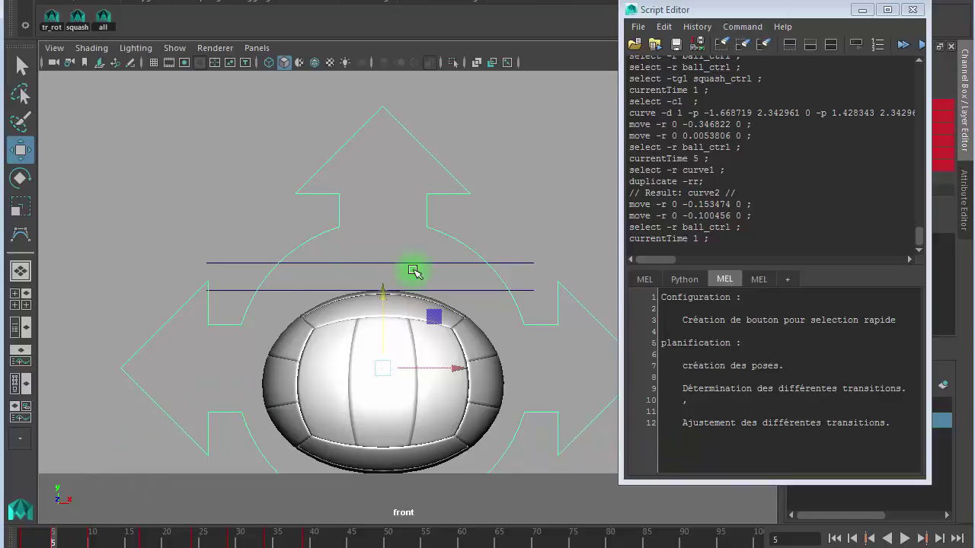
key("alt+v")
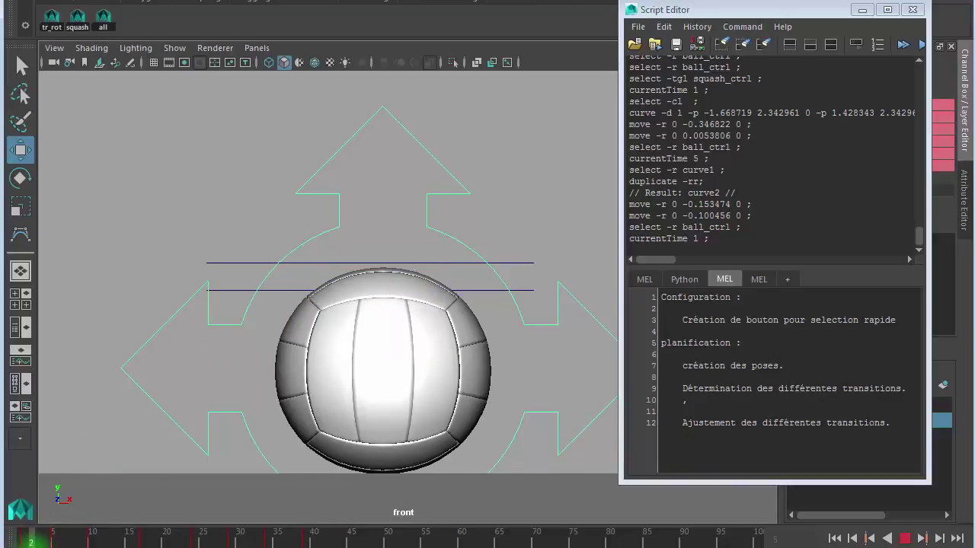
key("alt+v")
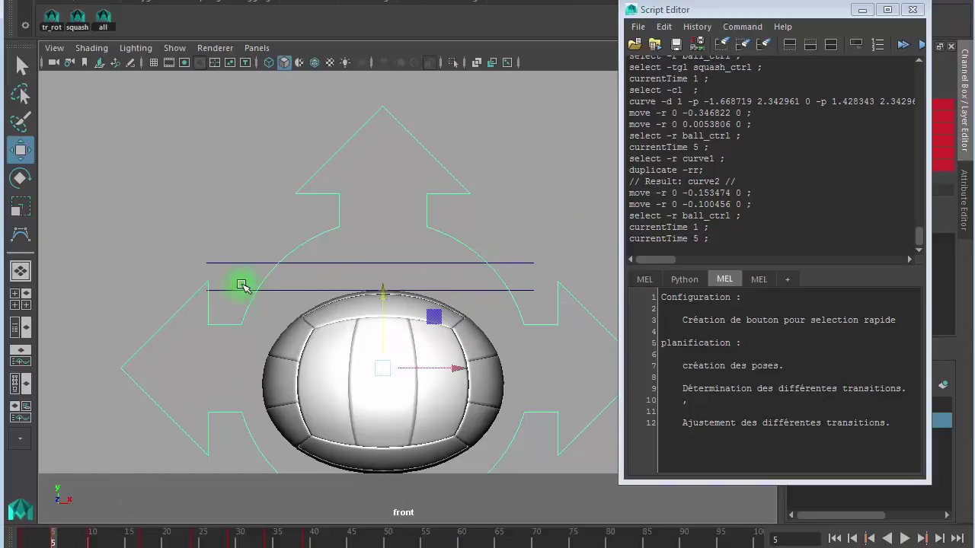
Step: Duplicate the horizontal guide line curve1 with Ctrl+D and lower the copies beneath the original
right_click_drag(243, 284, 380, 280, "alt")
middle_click_drag(380, 280, 339, 300, "alt")
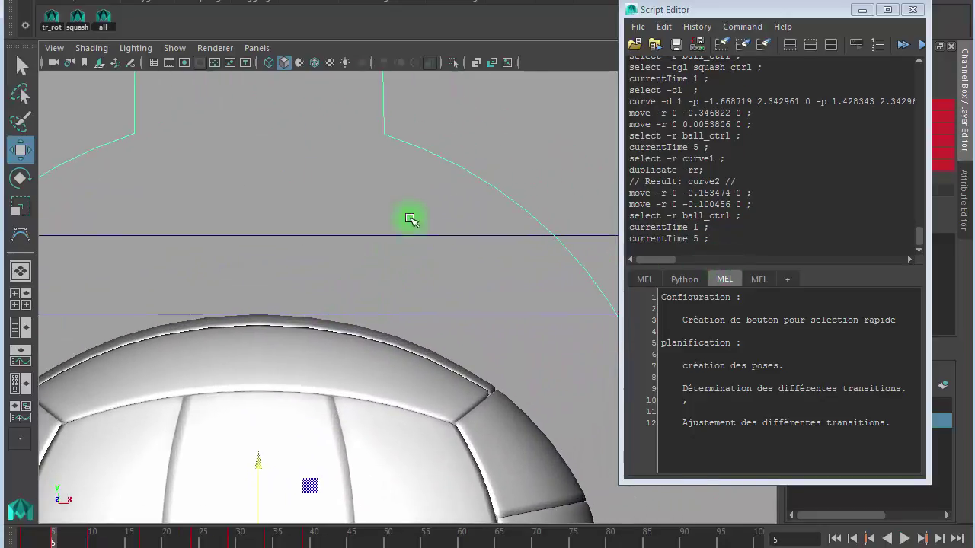
mouse_move(424, 202)
left_mouse_down()
mouse_move(472, 329)
mouse_move(457, 253)
left_mouse_up()
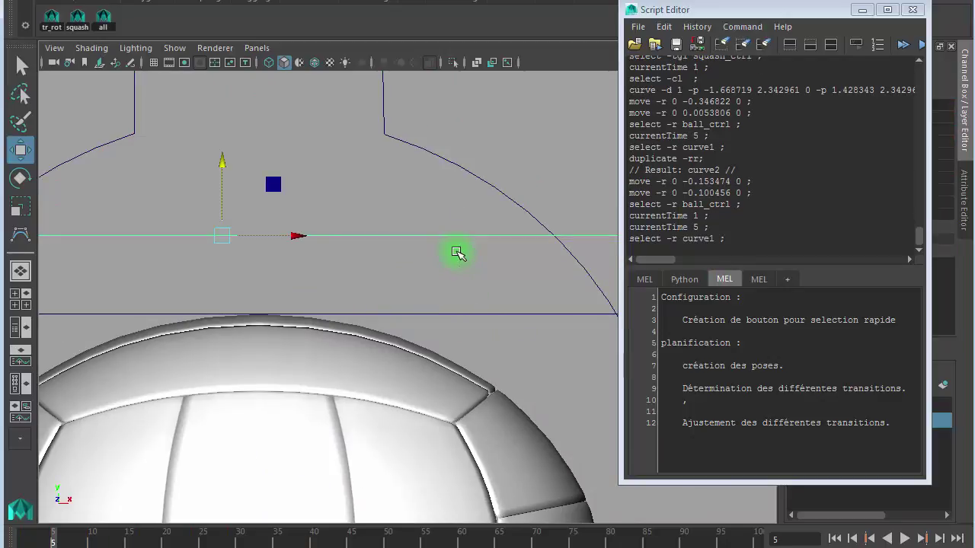
key("ctrl+d")
left_click_drag(222, 162, 222, 199)
key("ctrl+d")
key("ctrl+d")
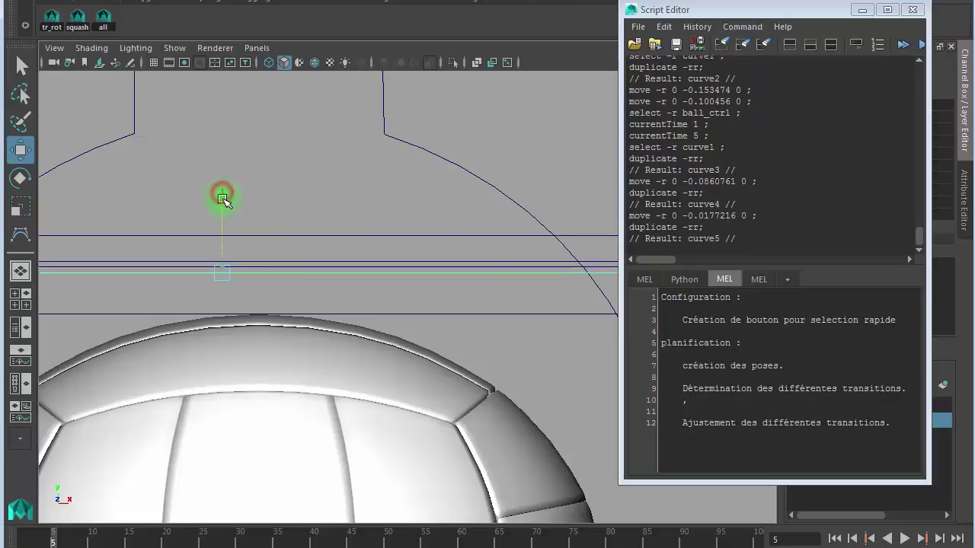
left_click(390, 192)
Step: Raise curve3 slightly and nudge curve4 up a little
right_click_drag(387, 283, 430, 318, "alt")
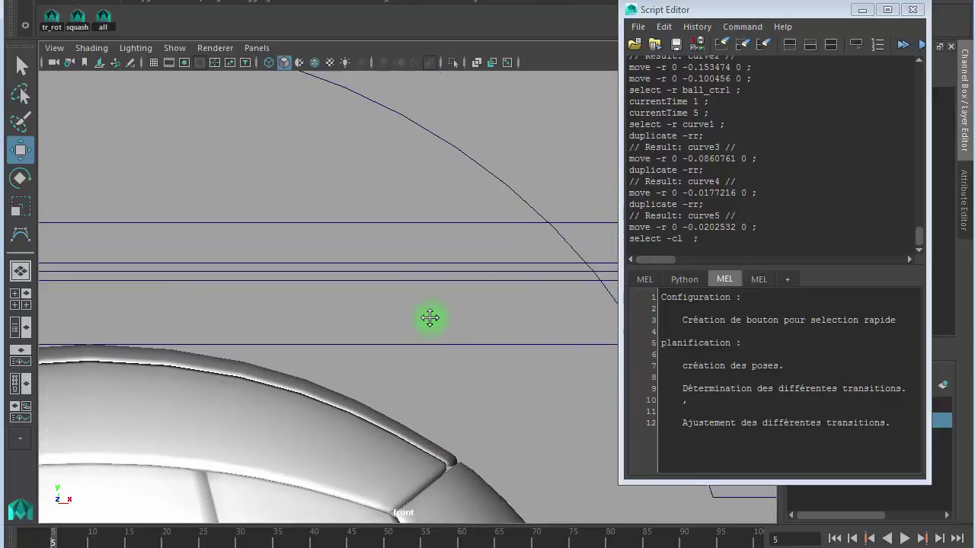
middle_click_drag(430, 318, 411, 276, "alt")
left_click(411, 273)
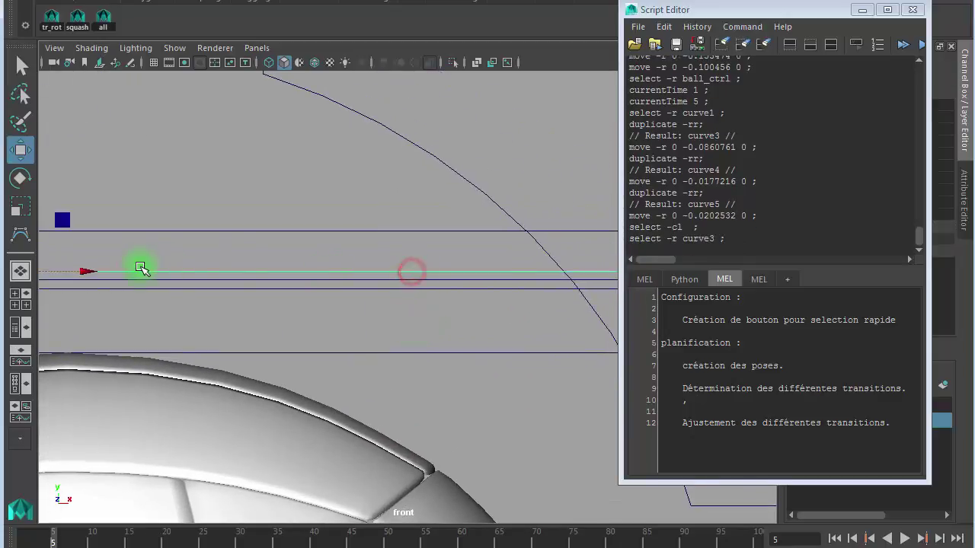
key("f")
scroll(322, 268, "up", 2)
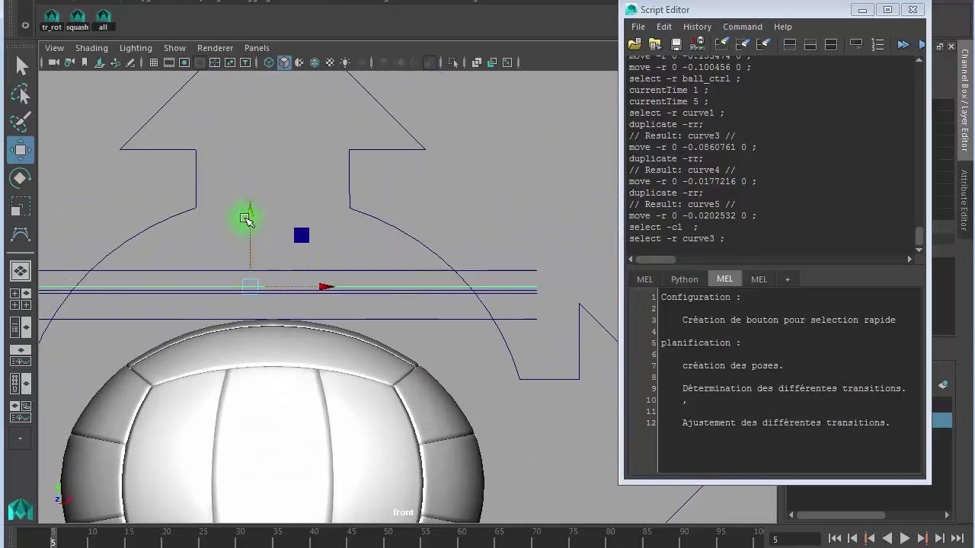
left_click_drag(246, 217, 251, 203)
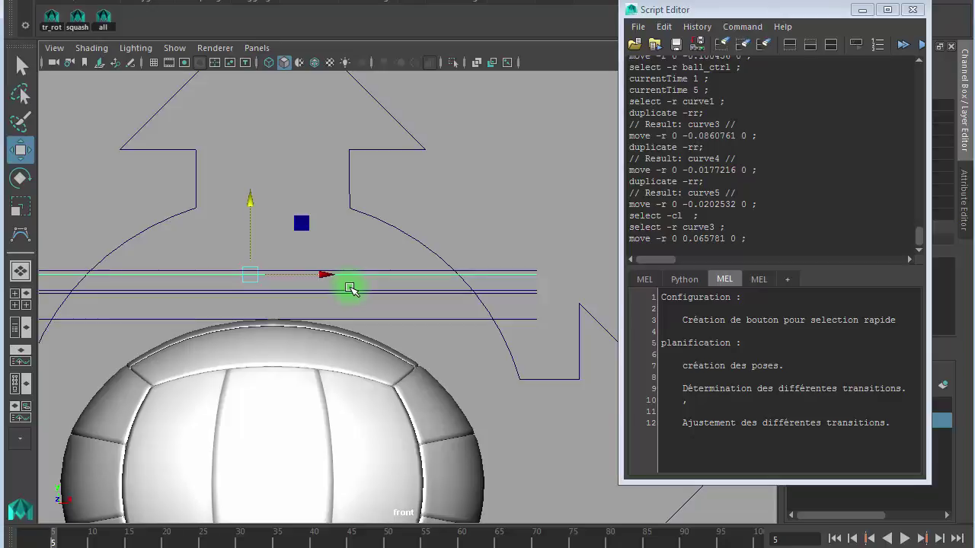
left_click(349, 288)
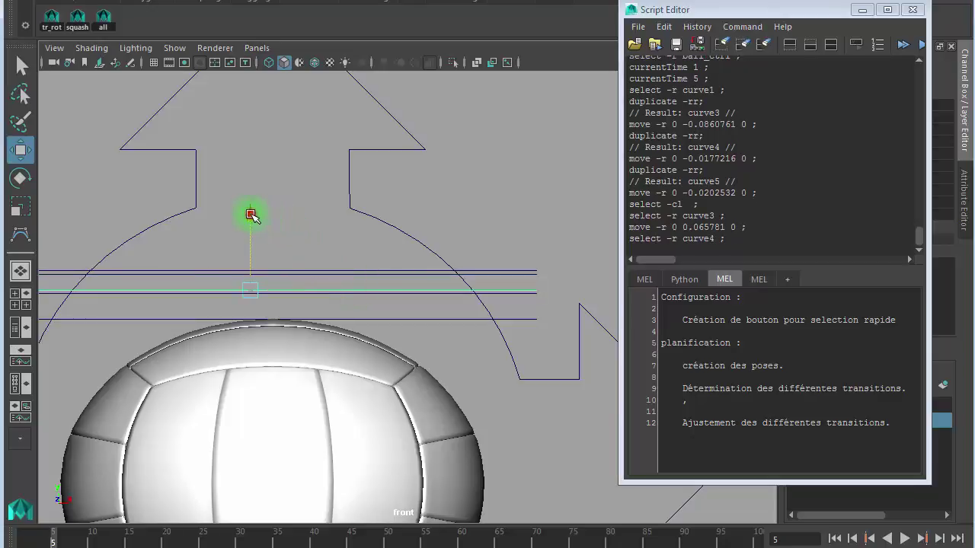
left_click_drag(257, 213, 257, 211)
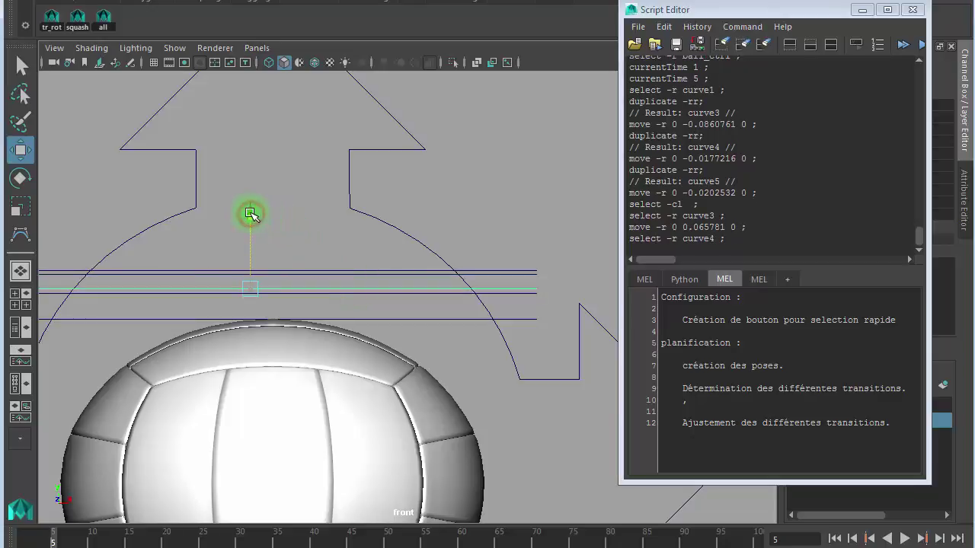
Step: Lower curve5 a little and nudge curve4 up a bit more
left_click(358, 294)
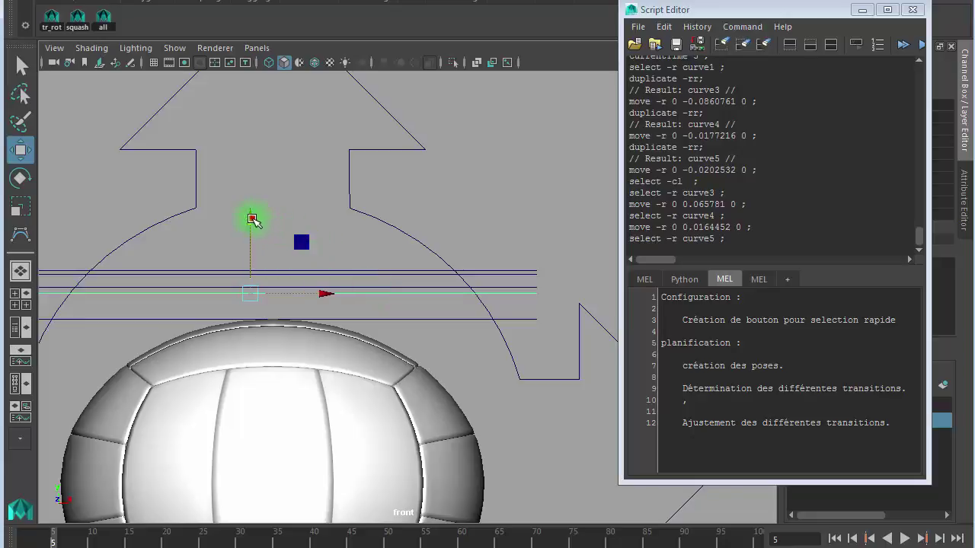
left_click_drag(252, 219, 254, 227)
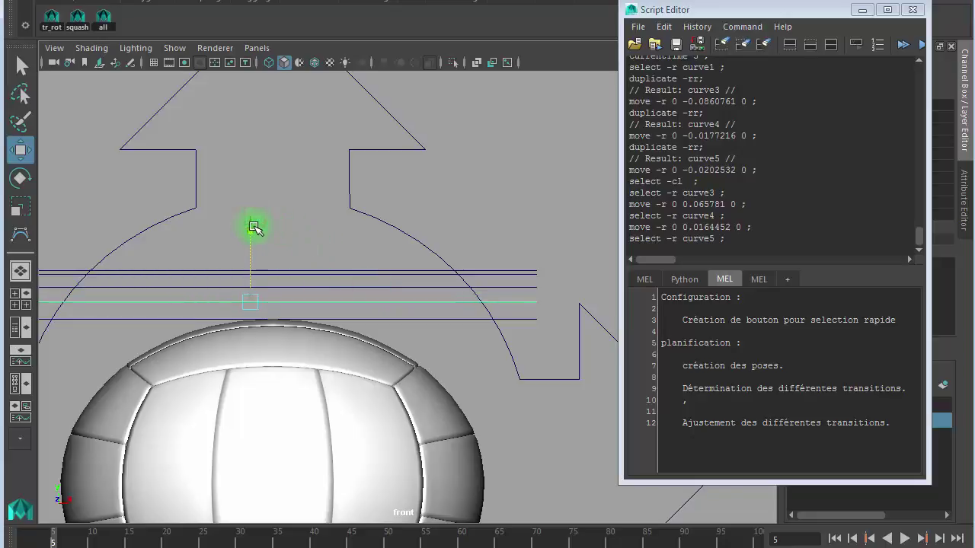
left_click(351, 287)
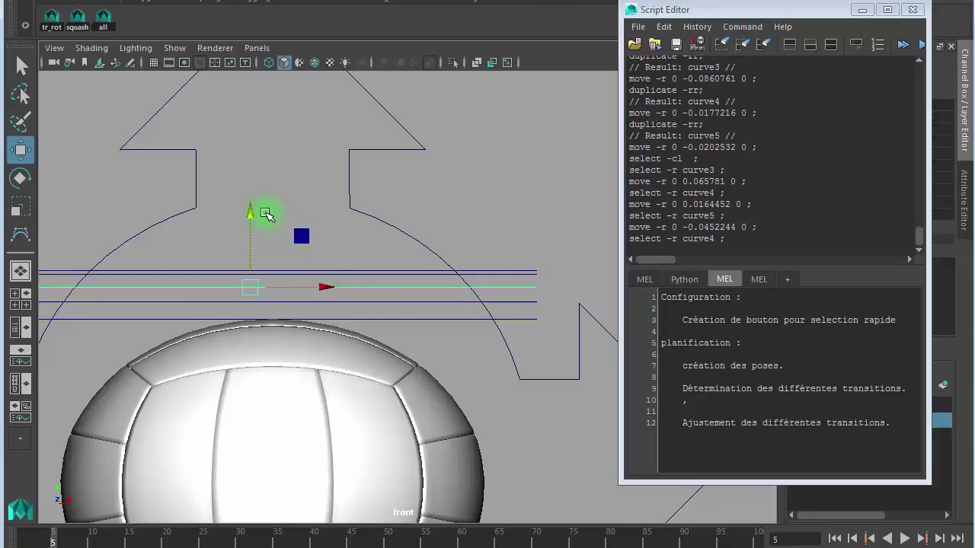
left_click_drag(251, 212, 250, 215)
Step: Raise curve5 and curve4 slightly, fine-tune curve3's height, then clear the selection
right_click_drag(337, 322, 740, 360, "alt")
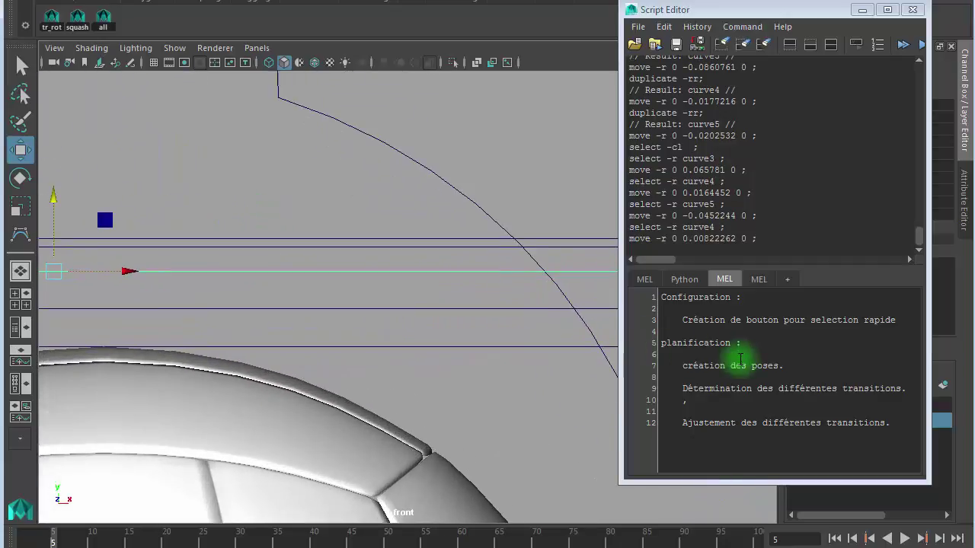
left_click(366, 308)
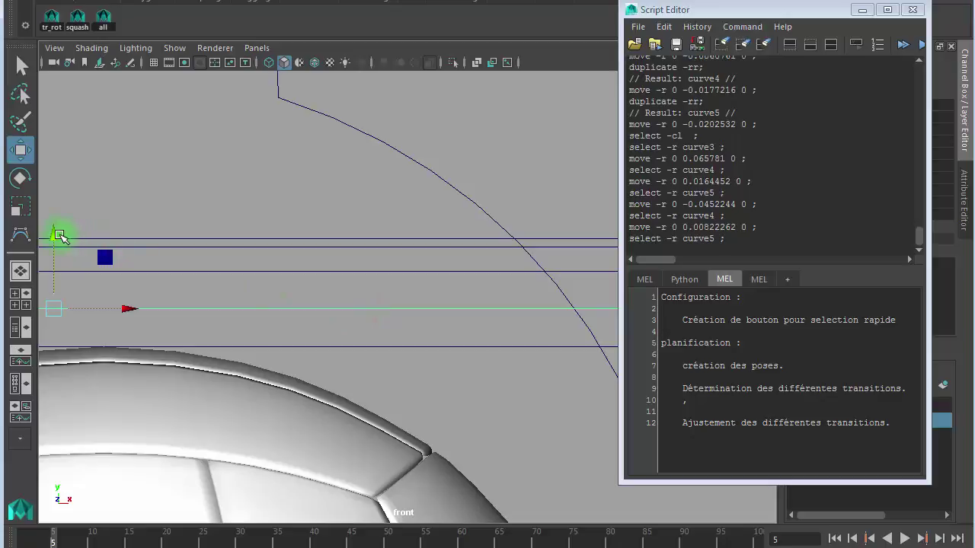
left_click_drag(59, 236, 58, 227)
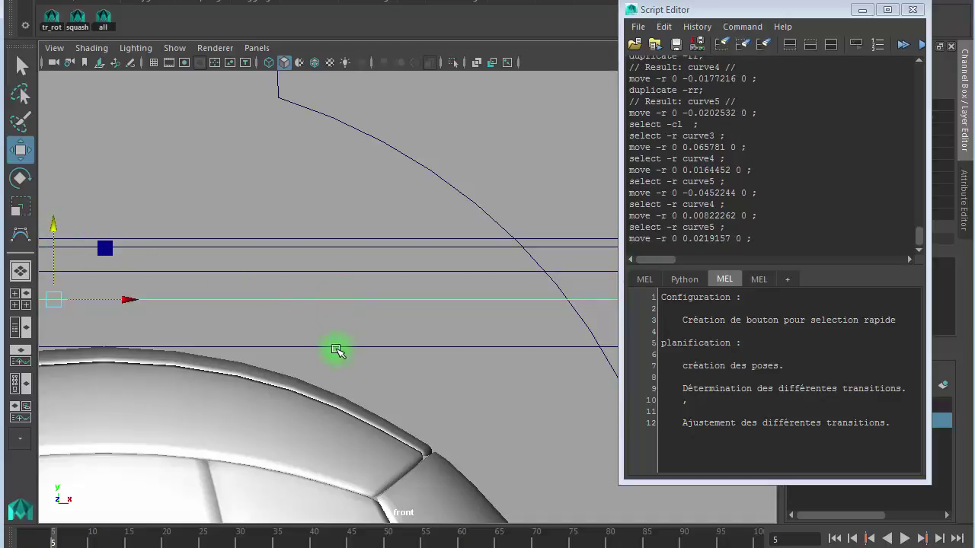
left_click(332, 271)
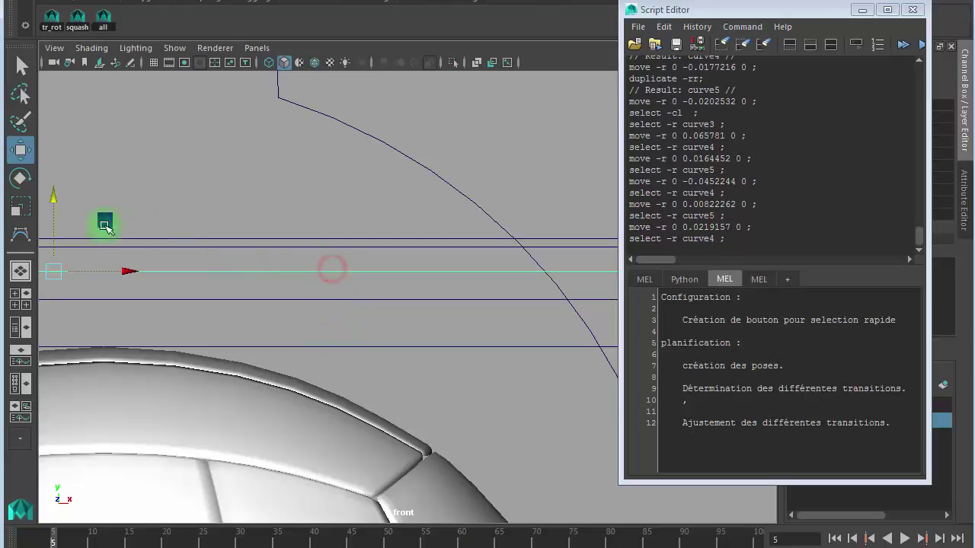
left_click_drag(54, 201, 55, 195)
left_click(420, 247)
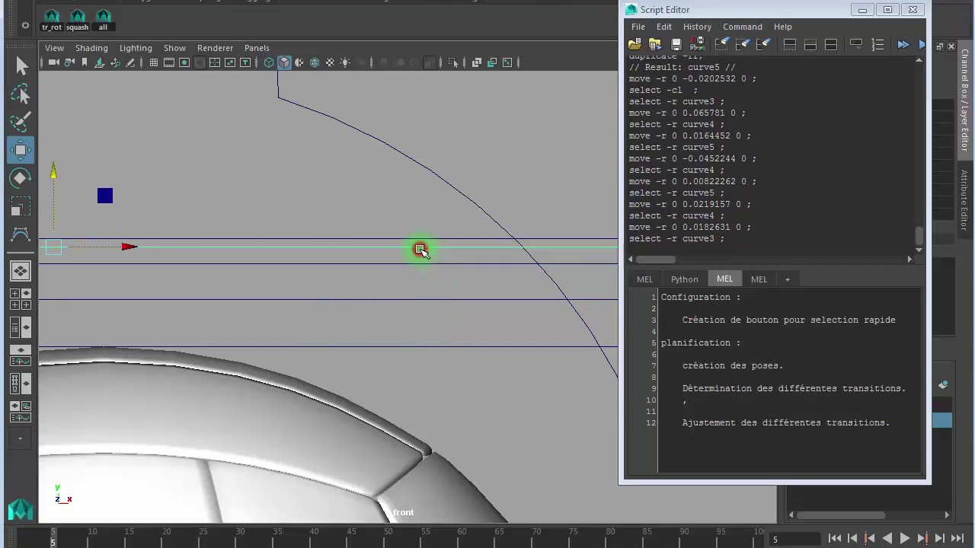
left_click(69, 183)
left_click_drag(60, 177, 47, 175)
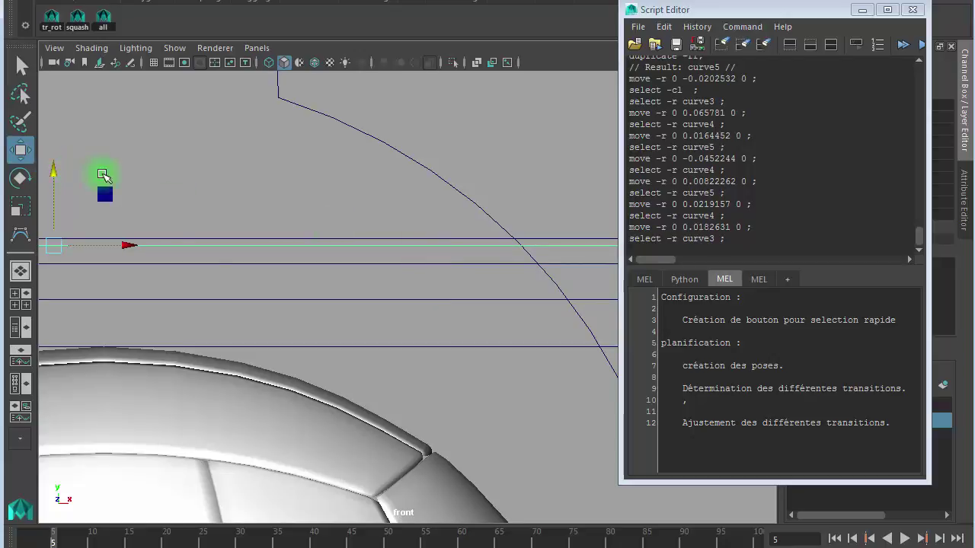
left_click(380, 330)
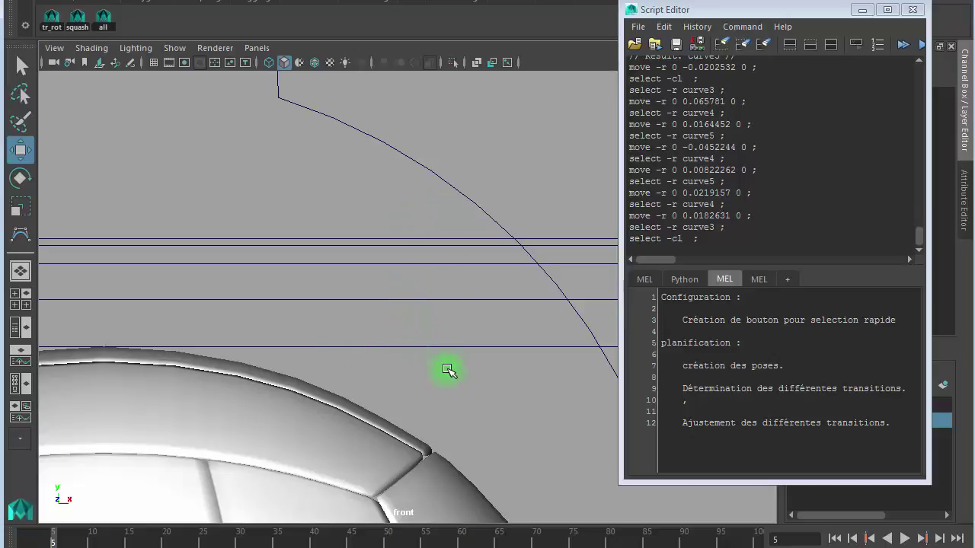
Step: Select squash_ctrl and uncover its Squash Stretch channel in the Channel Box
scroll(446, 371, "down", 3)
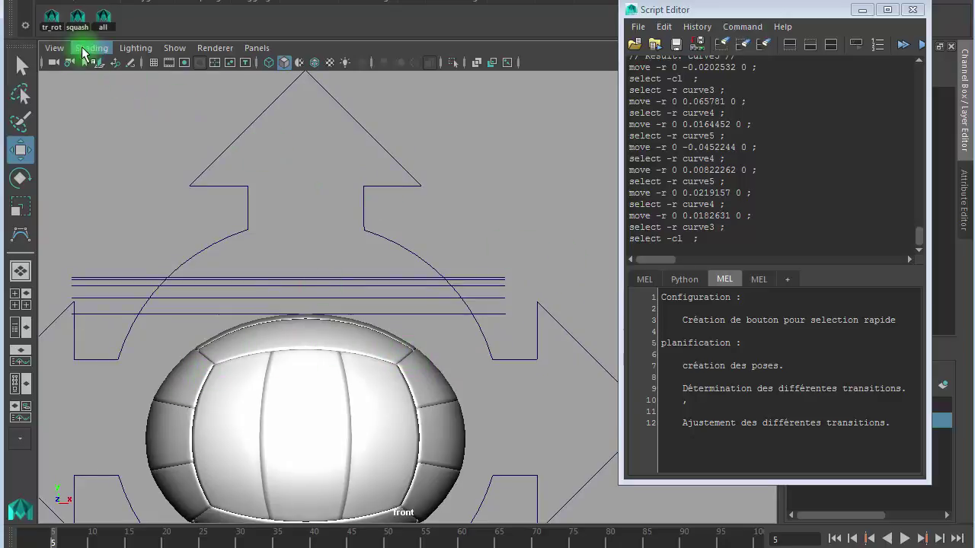
left_click(77, 17)
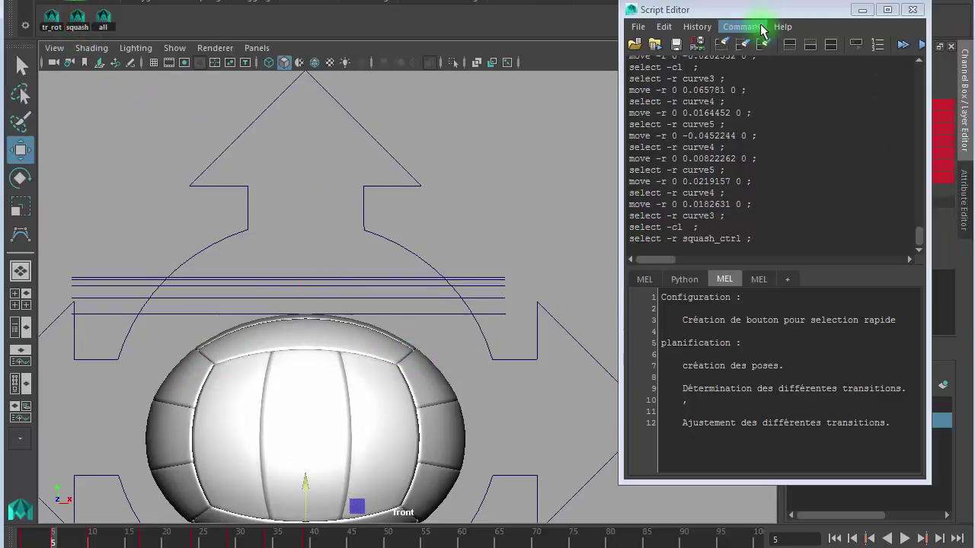
left_click_drag(652, 11, 739, 418)
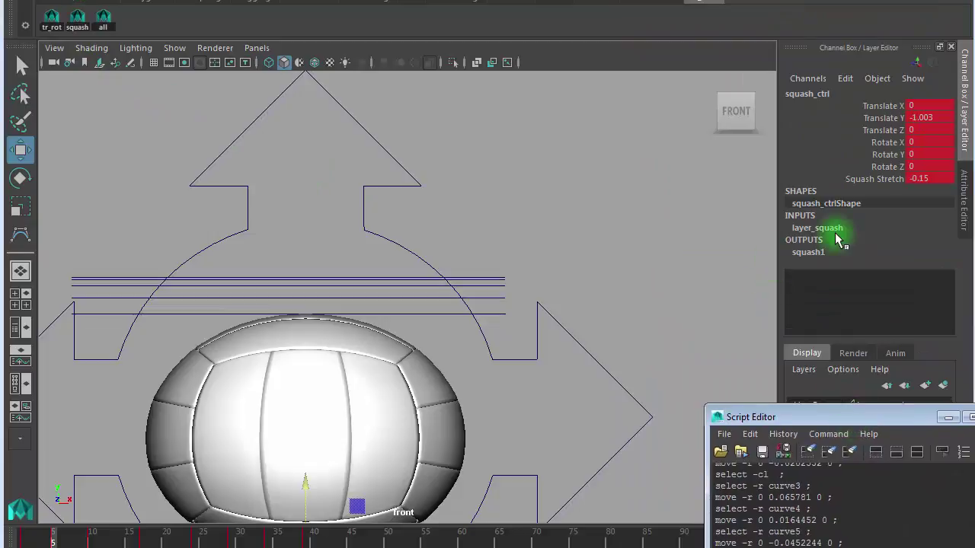
left_click(873, 179)
Step: Adjust Squash Stretch on the ball and check its value on frames 1 and 2 (-0.023)
left_click_drag(74, 544, 23, 542)
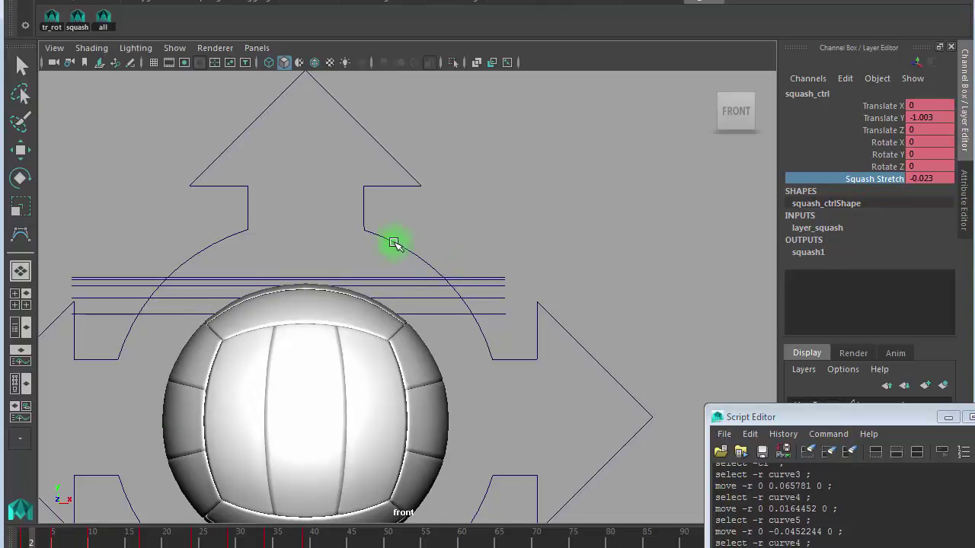
scroll(288, 220, "up", 5)
scroll(288, 219, "up", 1)
middle_click_drag(320, 210, 546, 218, "alt")
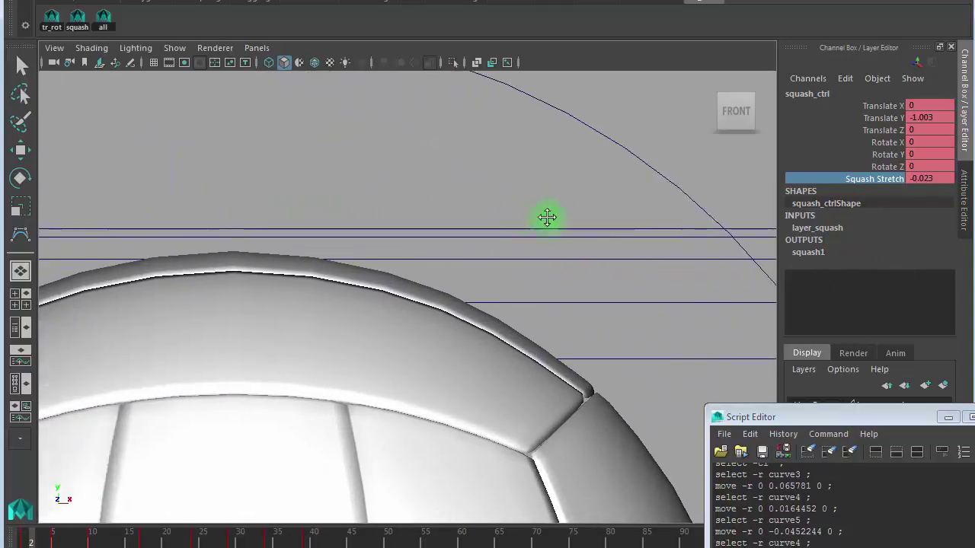
scroll(316, 278, "up", 1)
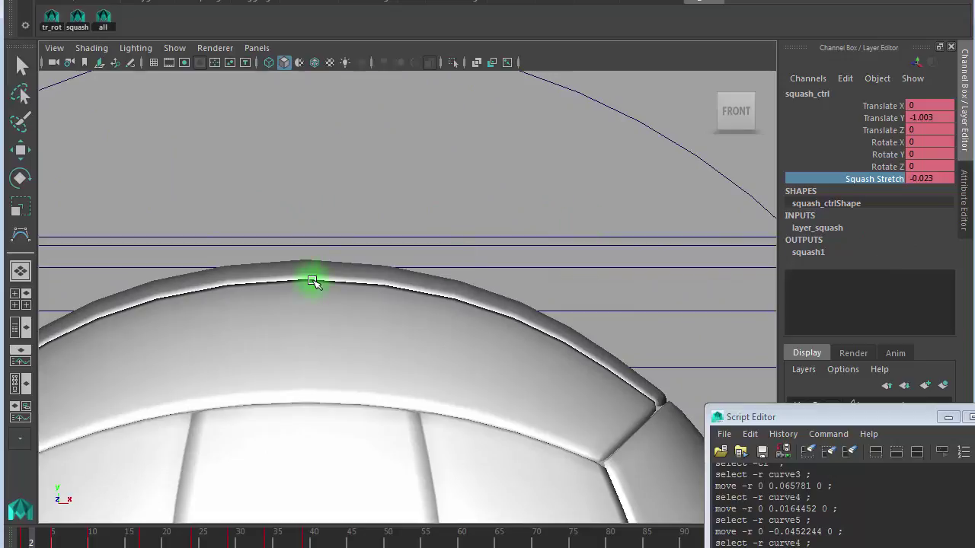
left_click(836, 178)
middle_click_drag(551, 204, 548, 199)
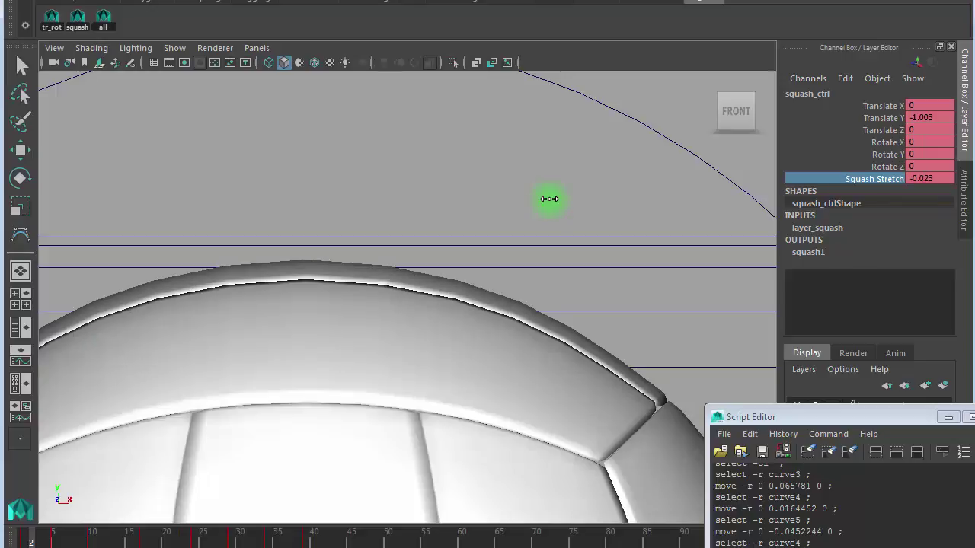
left_click(25, 543)
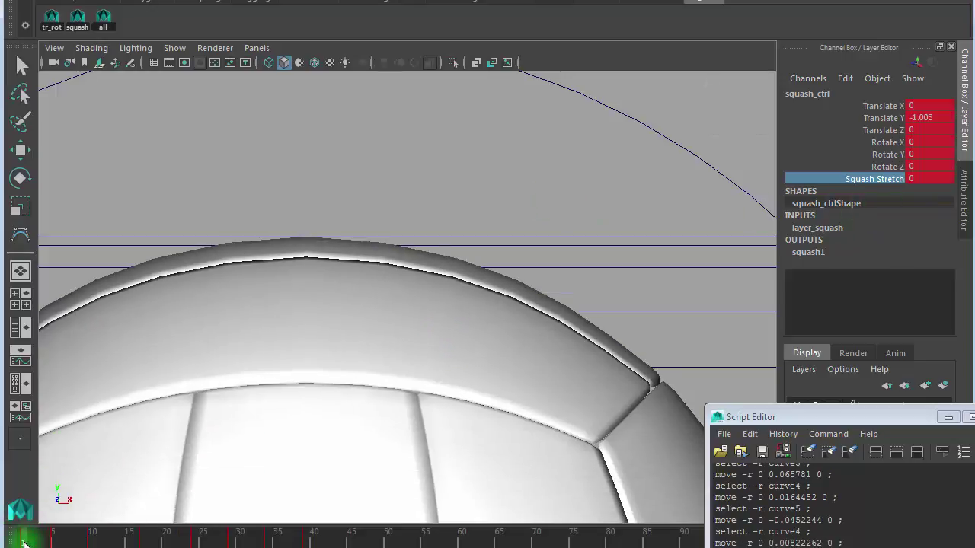
left_click_drag(24, 542, 30, 542)
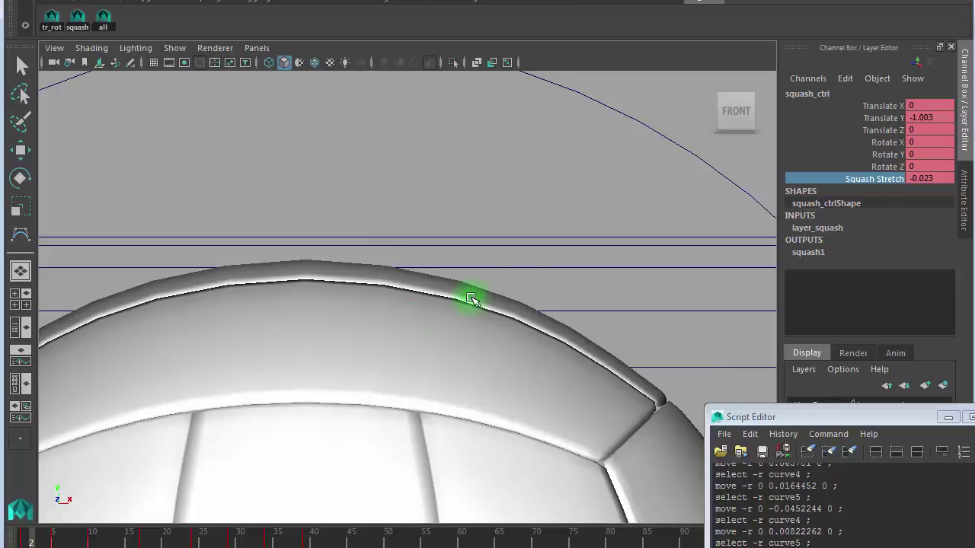
Step: Enter -0.009 for Squash Stretch, key it with Key Selected, and go to frame 3
double_click(941, 177)
left_click(943, 175)
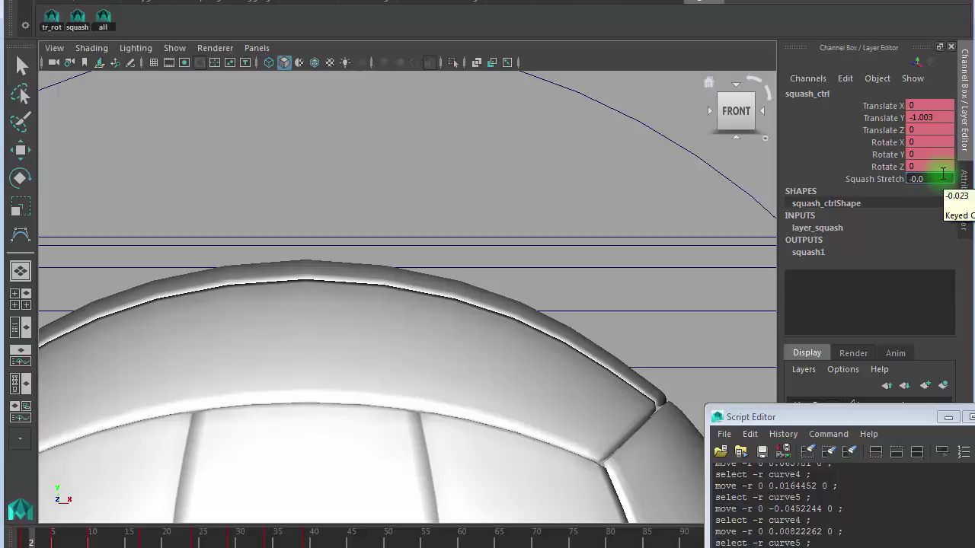
type("1")
key("Return")
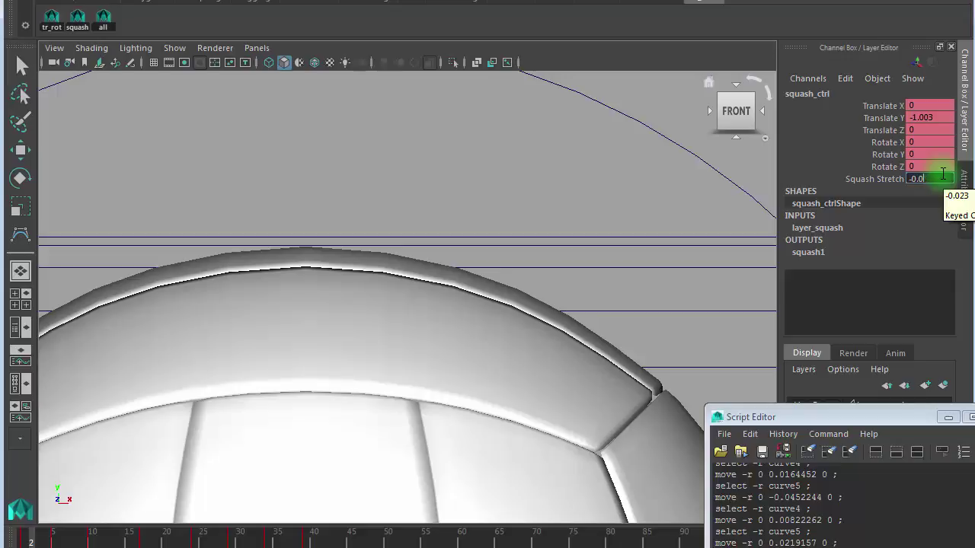
key("BackSpace")
type("09")
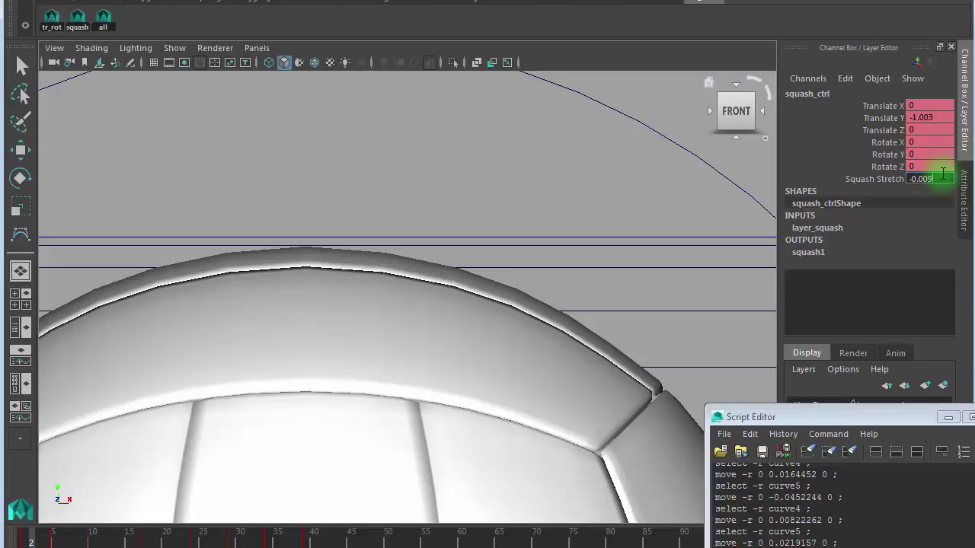
key("Return")
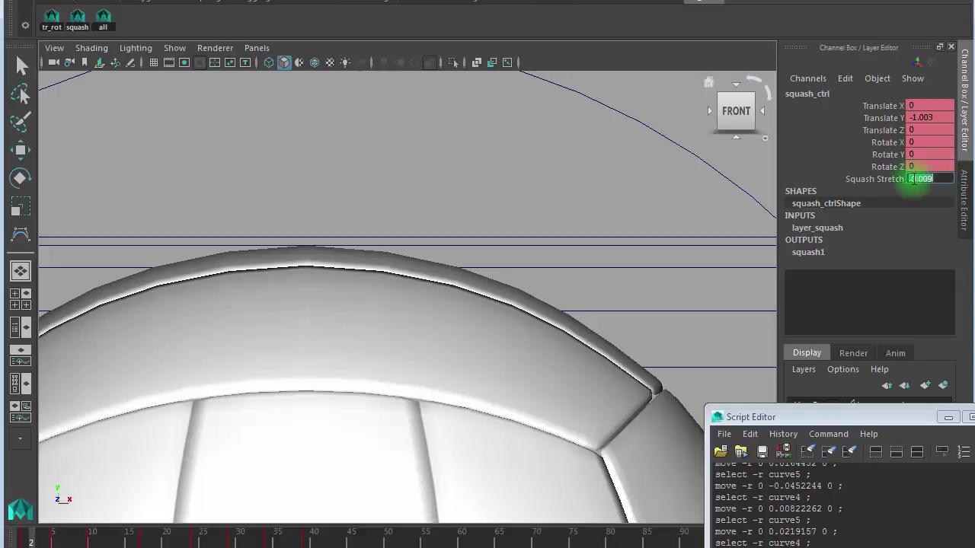
left_click(876, 179)
right_click(883, 183)
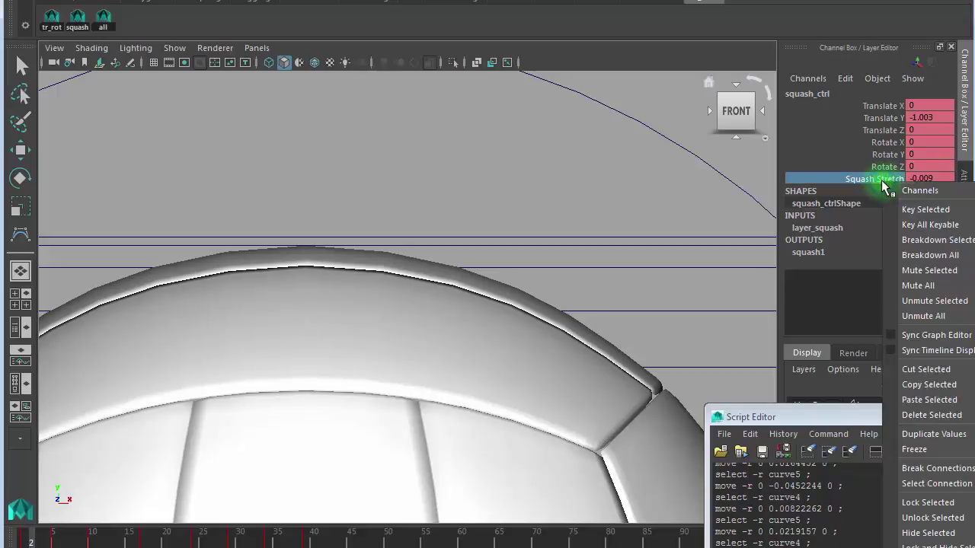
left_click(924, 211)
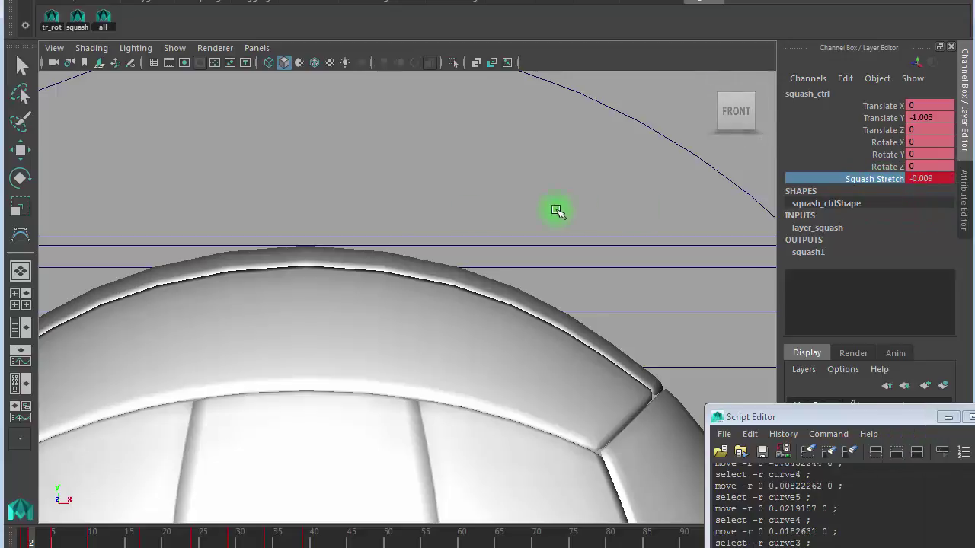
left_click(38, 542)
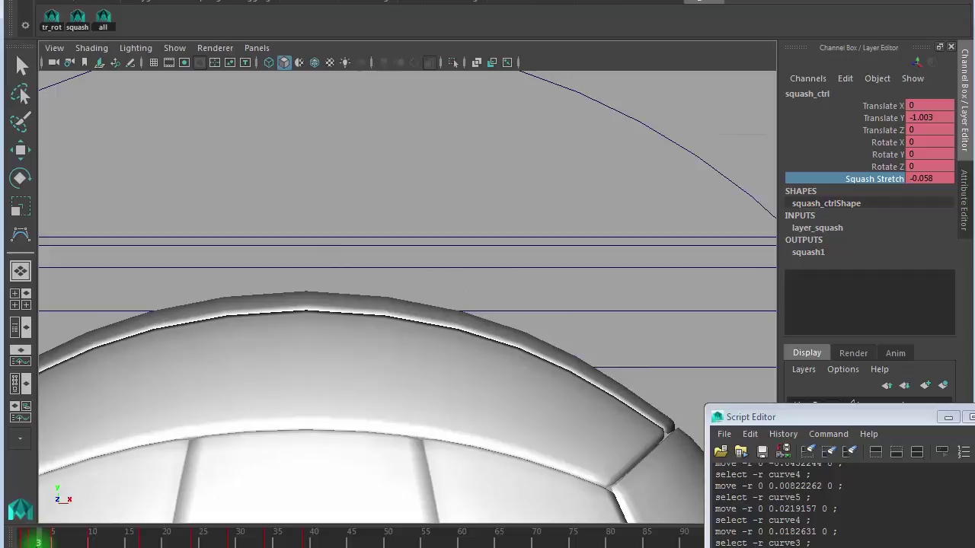
Step: After trying -0.02 and -0.03, key Squash Stretch at -0.032 and step to frame 4
left_click(445, 268)
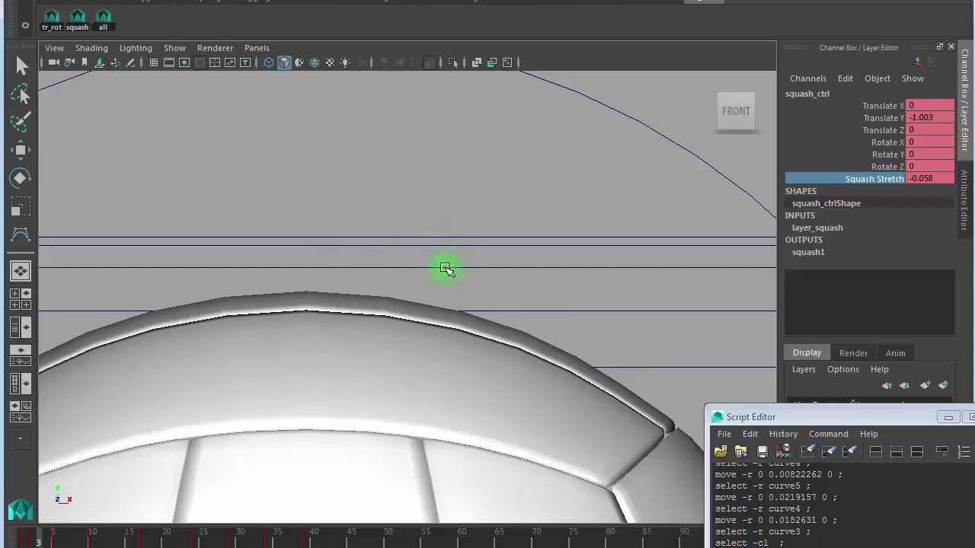
double_click(944, 179)
key("BackSpace")
key("BackSpace")
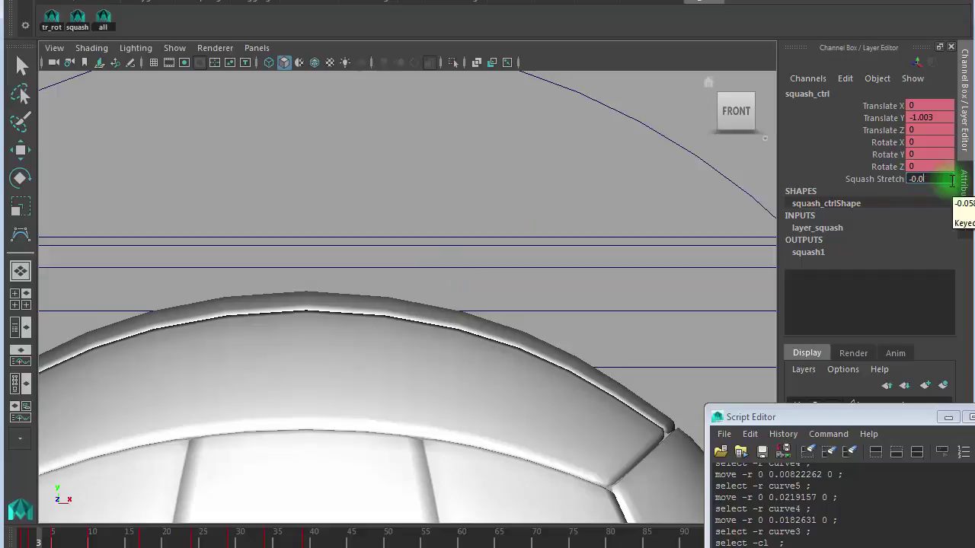
type("2")
key("Return")
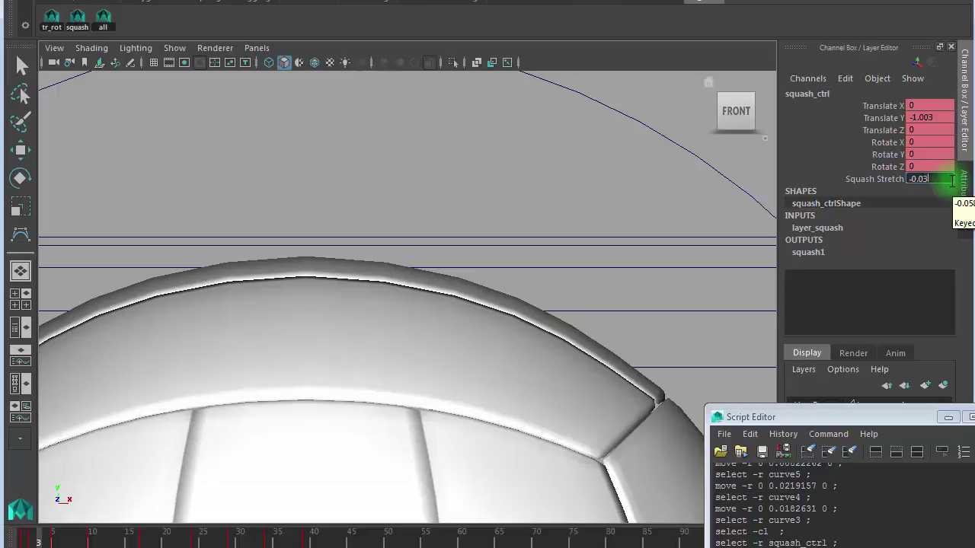
type("2")
key("Return")
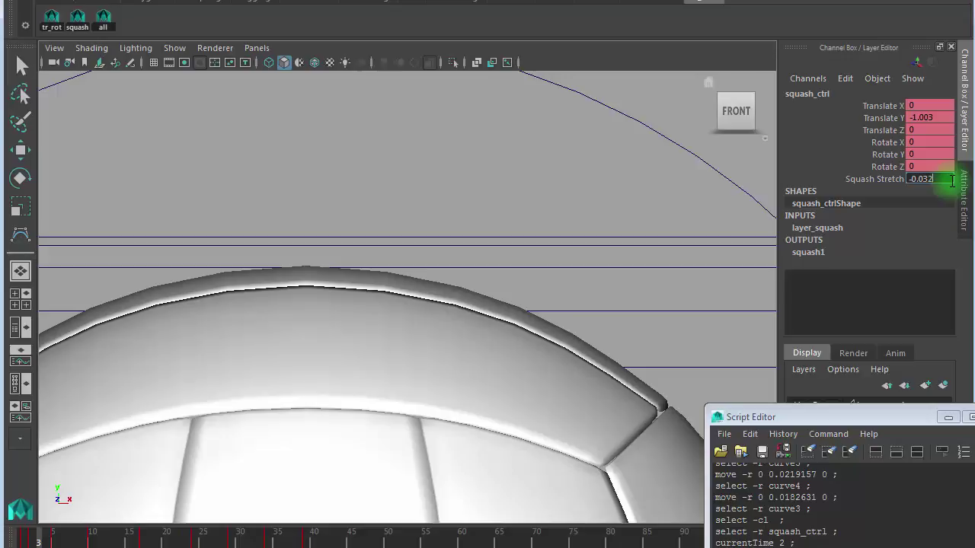
key("Return")
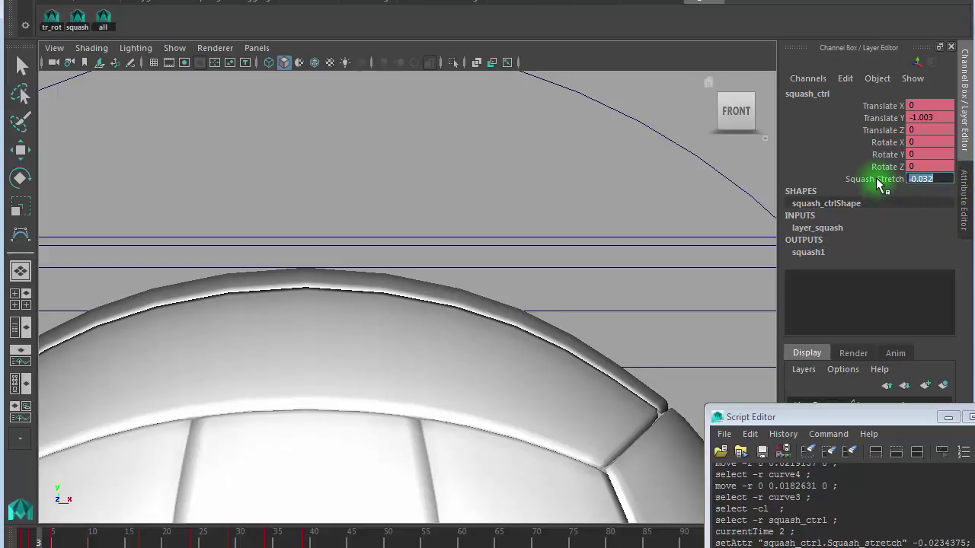
left_click(879, 179)
right_click(882, 180)
left_click(910, 210)
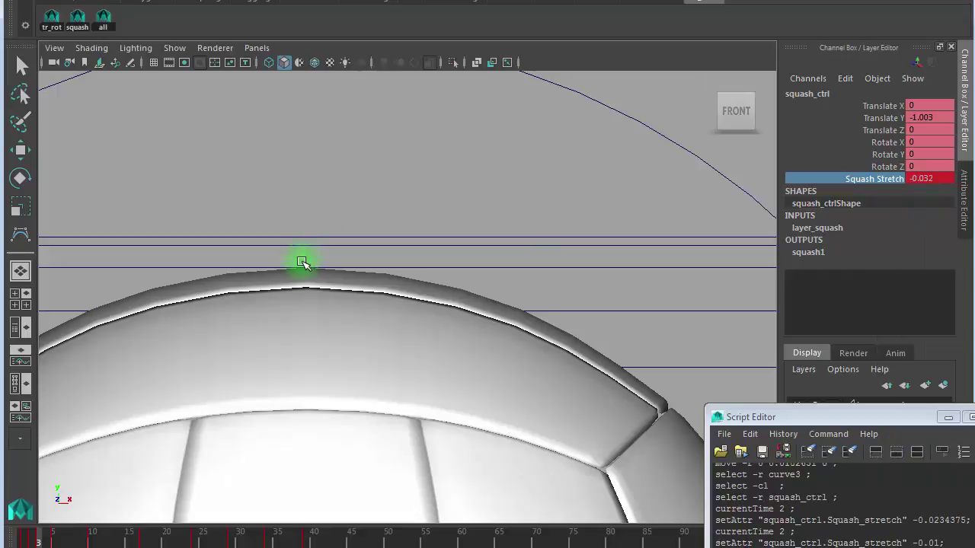
left_click_drag(58, 543, 45, 542)
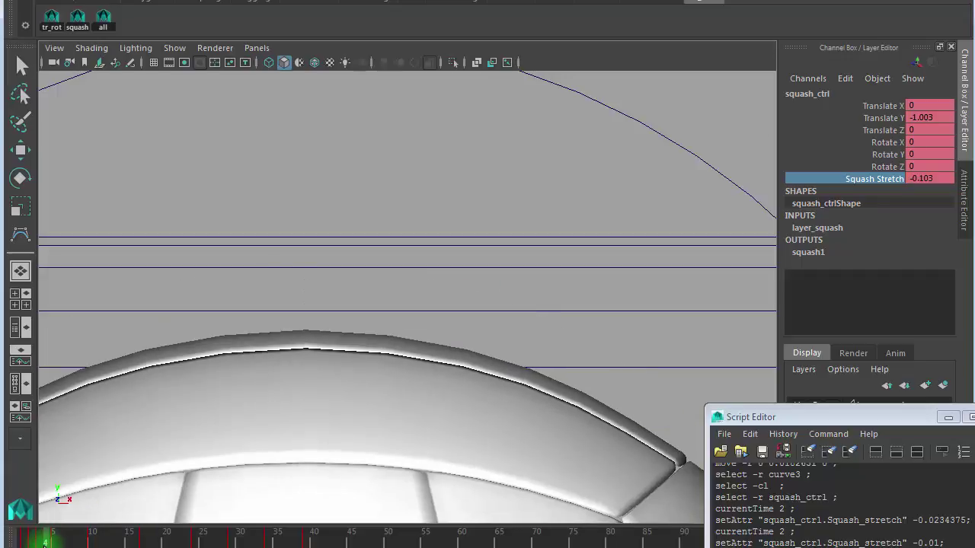
Step: Try Squash Stretch values -0.2, -0.02, -0.01, -0.02 and -0.03 on frame 4
double_click(932, 178)
type("-0.2")
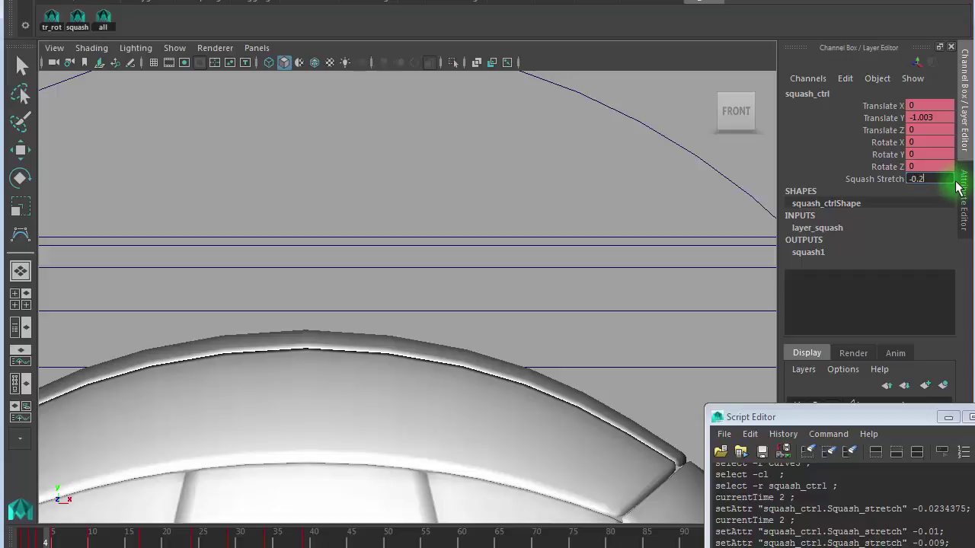
key("Return")
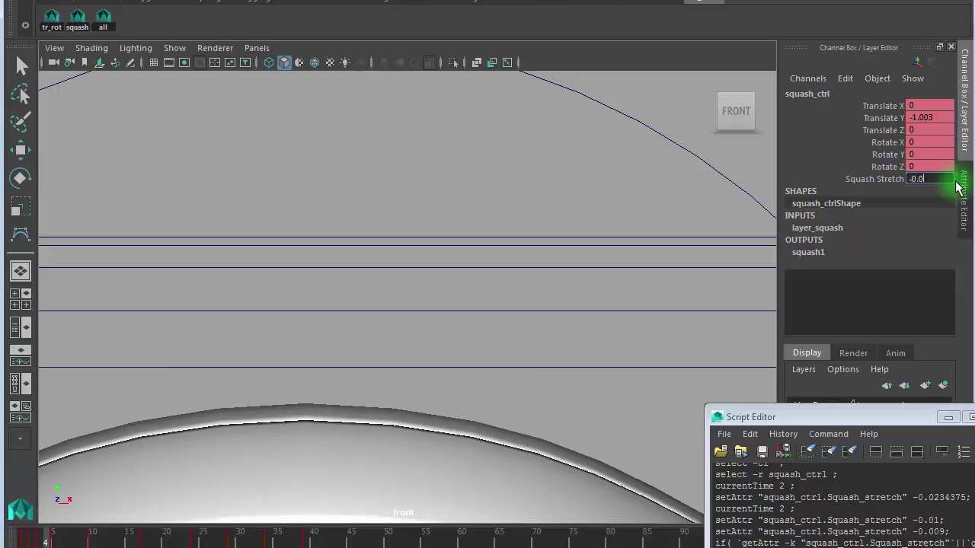
type("2")
key("Return")
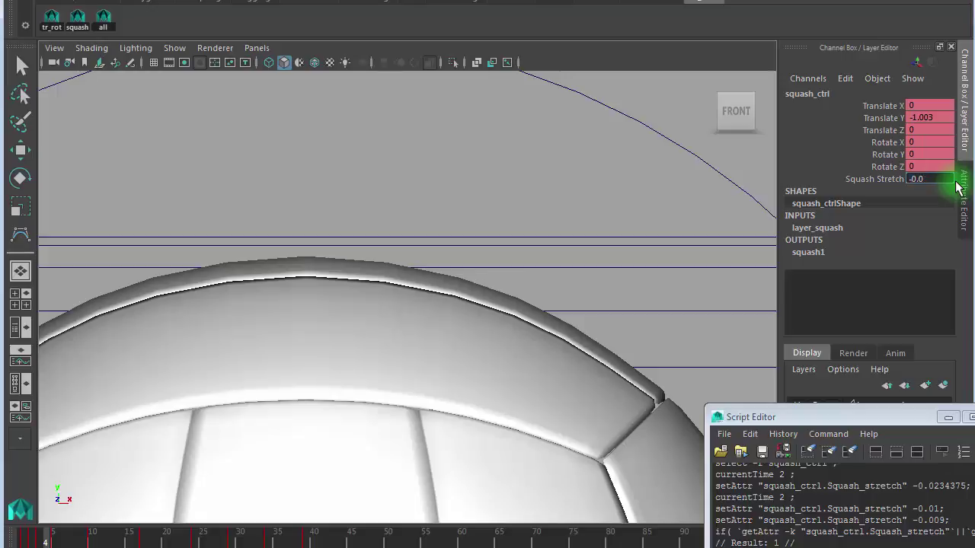
type("1")
key("Return")
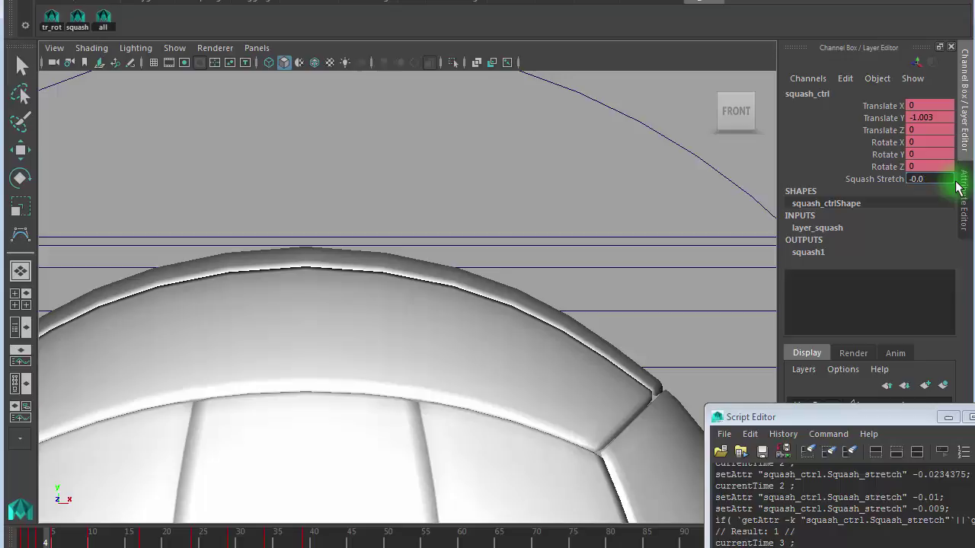
type("2")
key("Return")
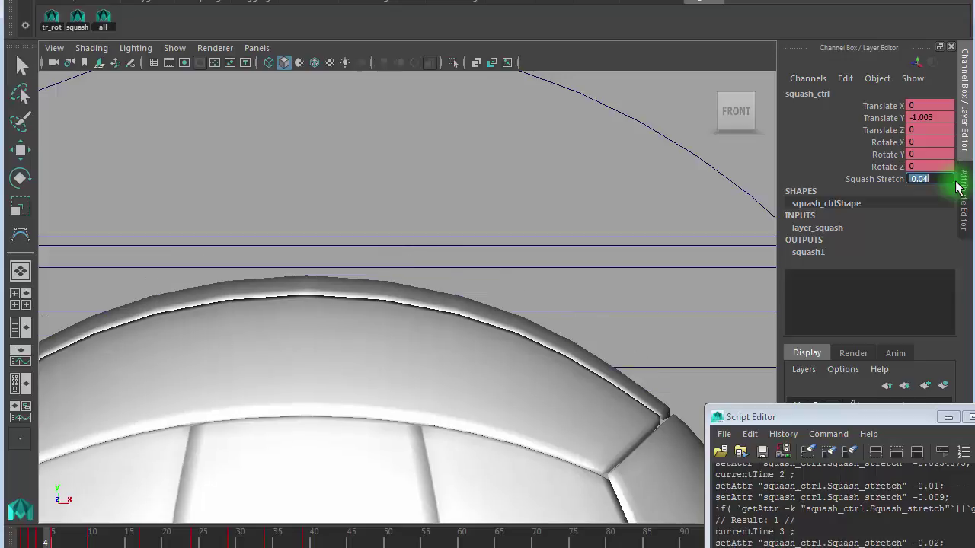
type("3")
key("Return")
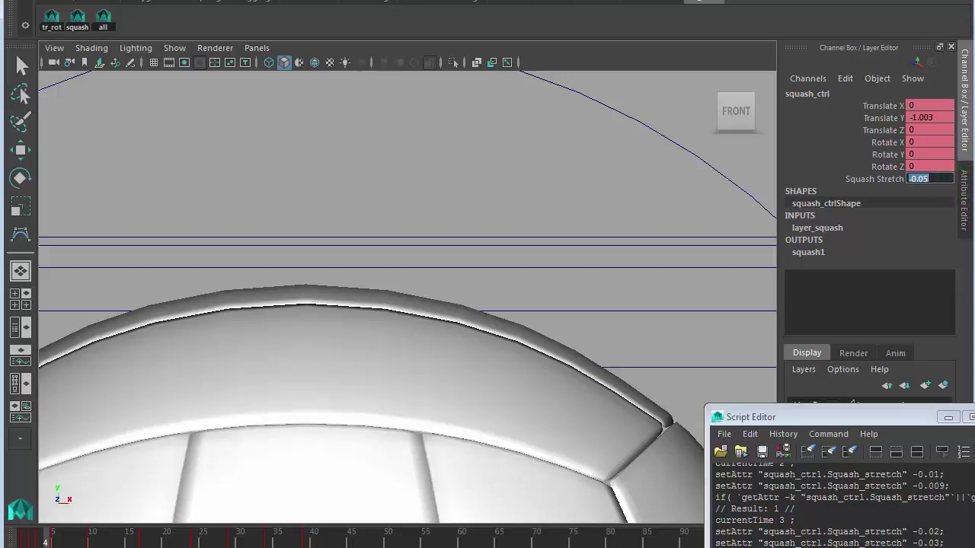
Step: Settle on -0.08 after testing -0.07 and -0.09, key it, and review frames from 2
left_click(938, 179)
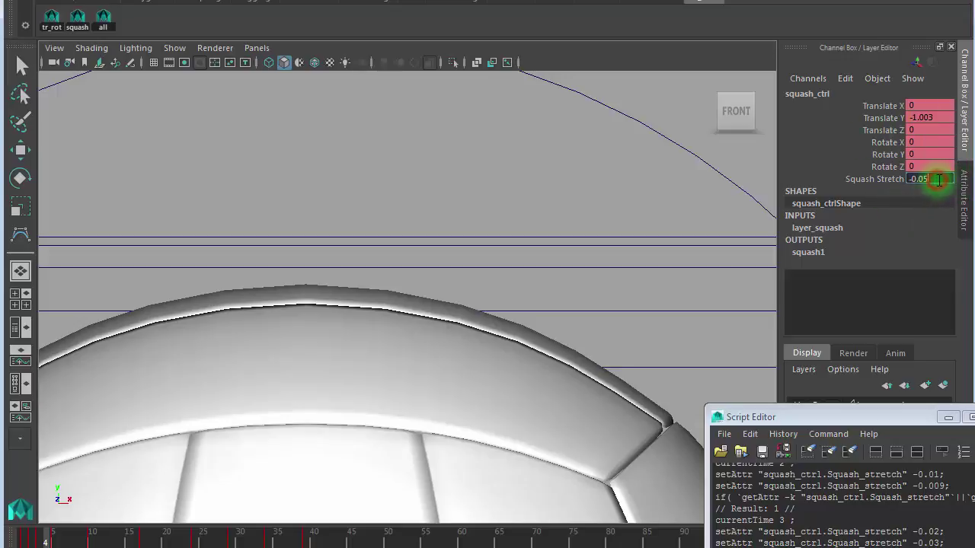
key("BackSpace")
type("7")
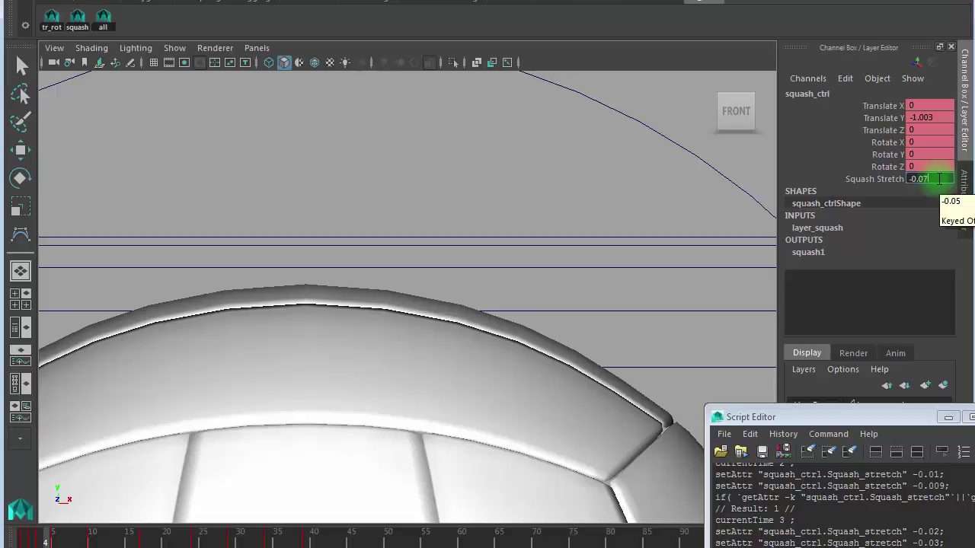
key("Return")
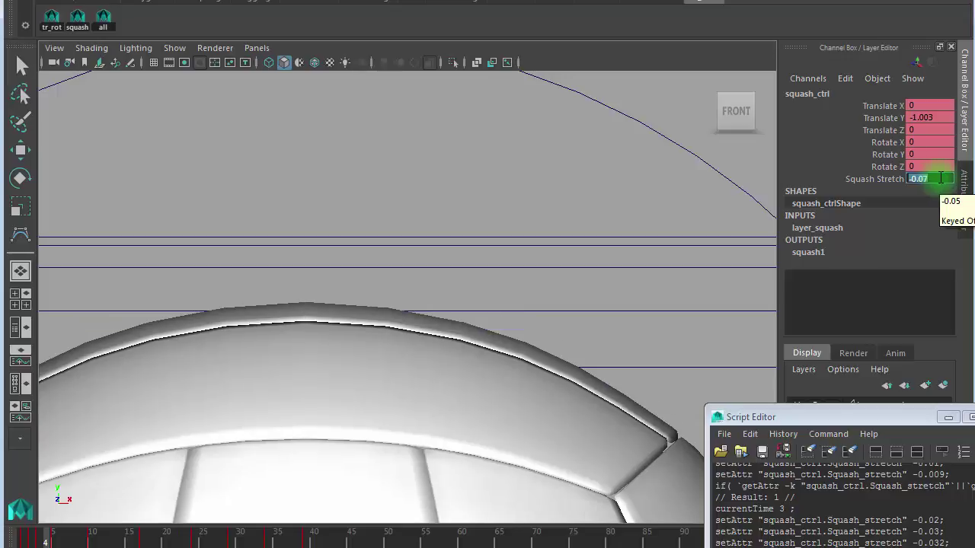
key("BackSpace")
type("9")
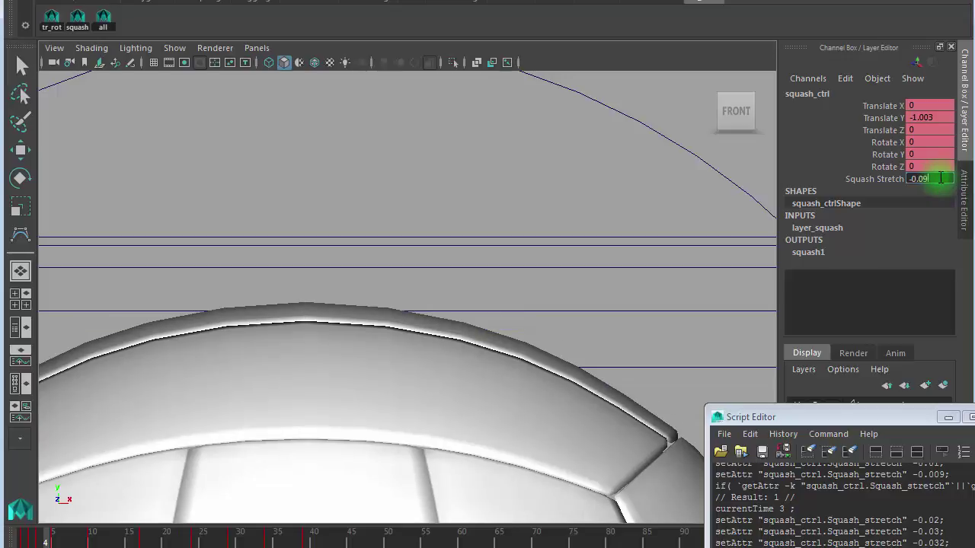
key("Return")
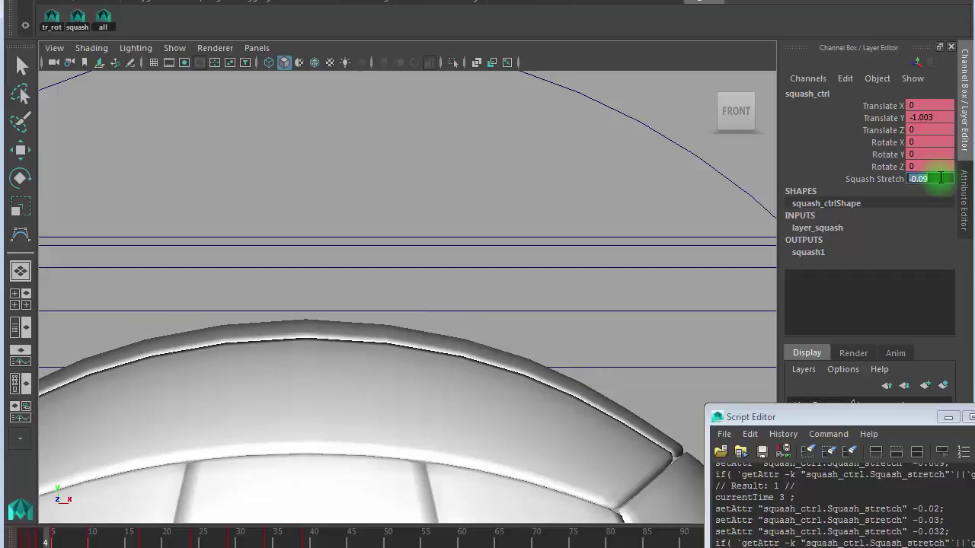
key("BackSpace")
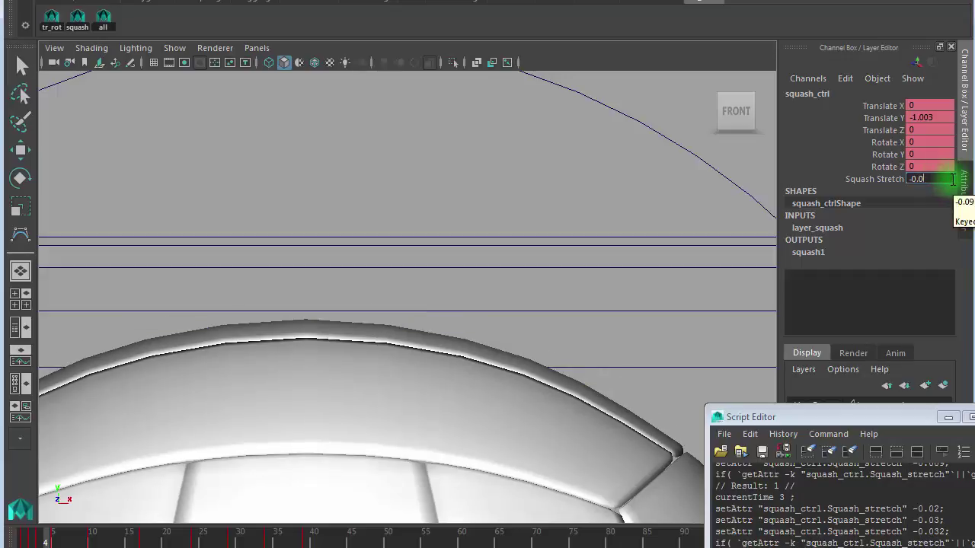
type("8")
key("Return")
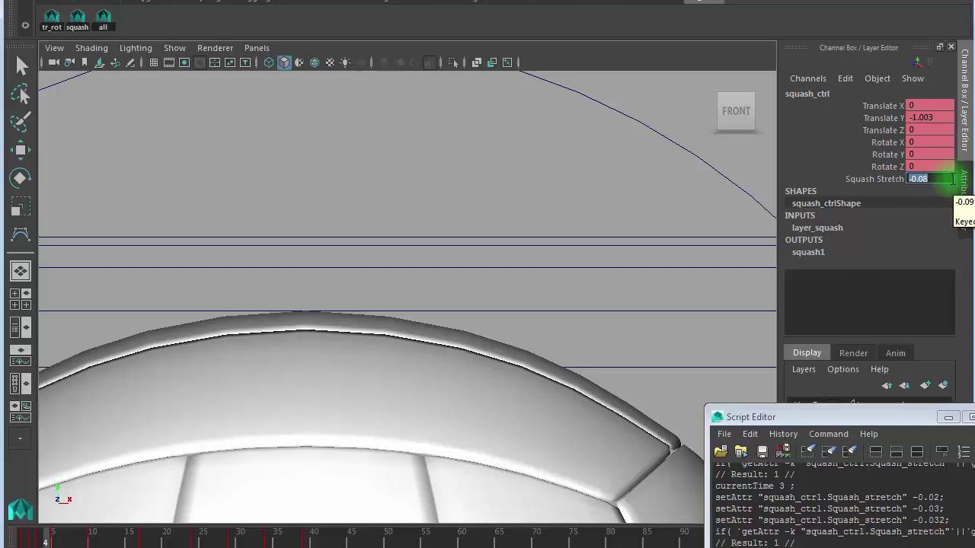
left_click(888, 179)
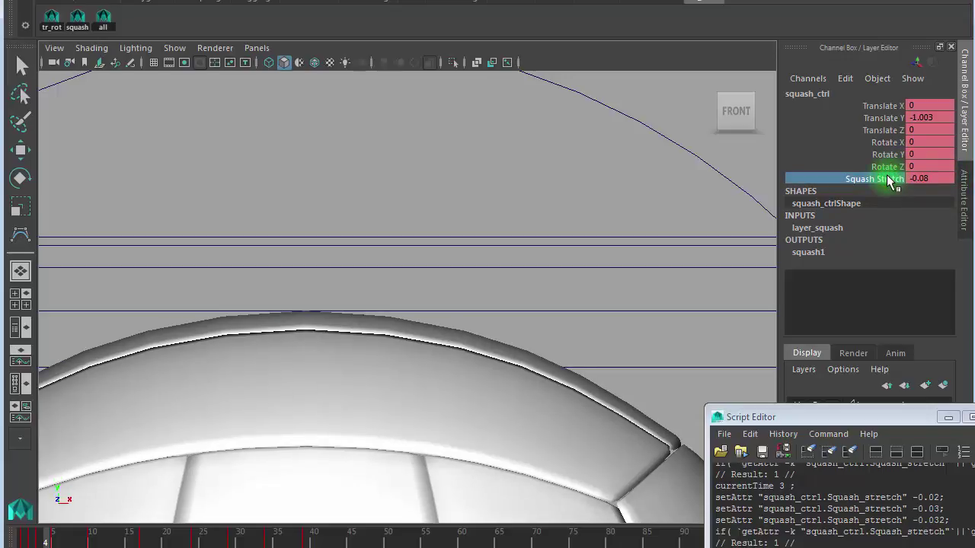
right_click(888, 179)
left_click(923, 206)
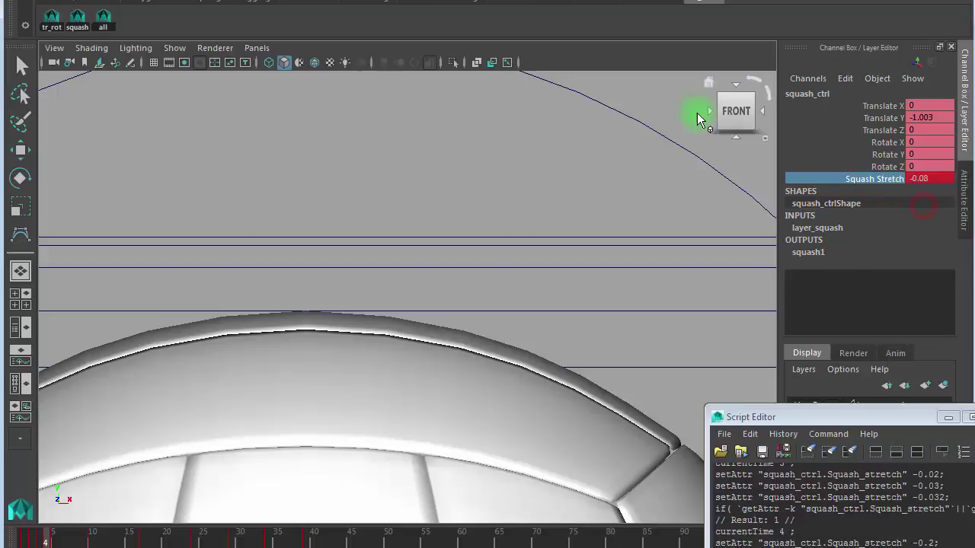
left_click(34, 540)
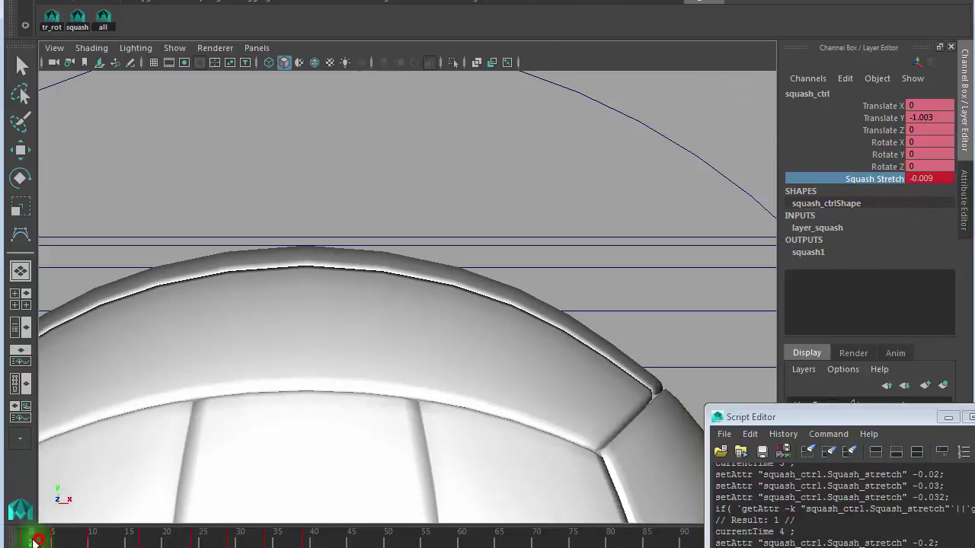
left_click_drag(34, 540, 45, 542)
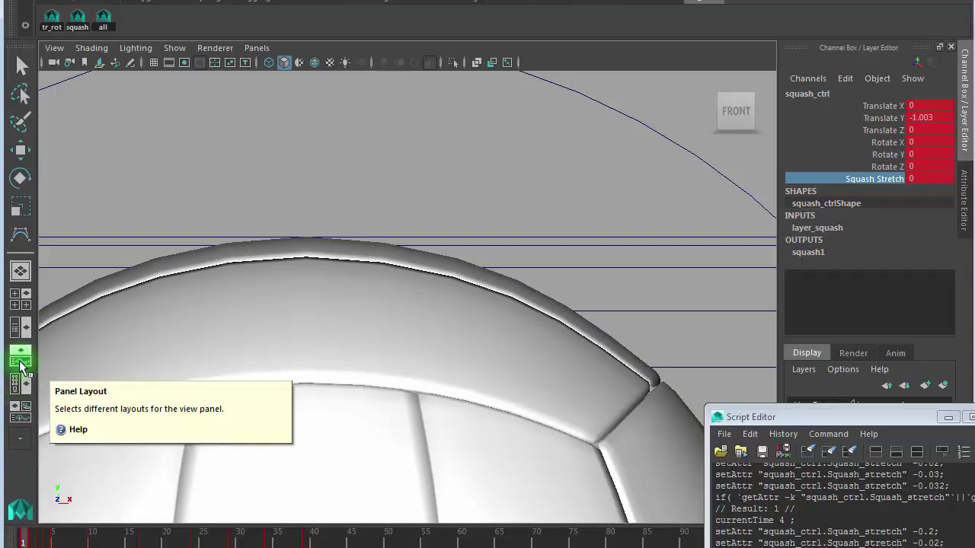
Step: In the Persp/Graph layout, isolate squash_ctrl's Squash Stretch curve, frame it and maximize the Graph Editor
left_click(20, 363)
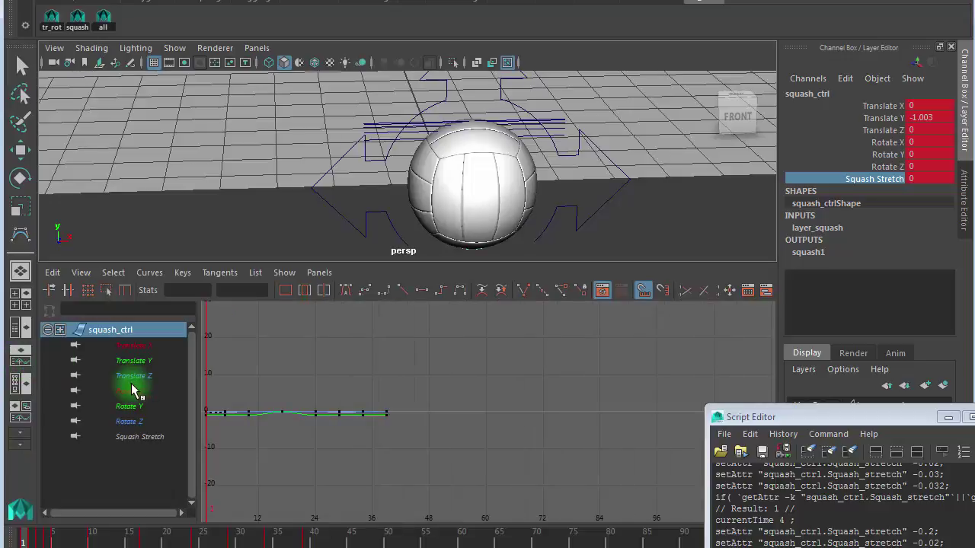
left_click(76, 17)
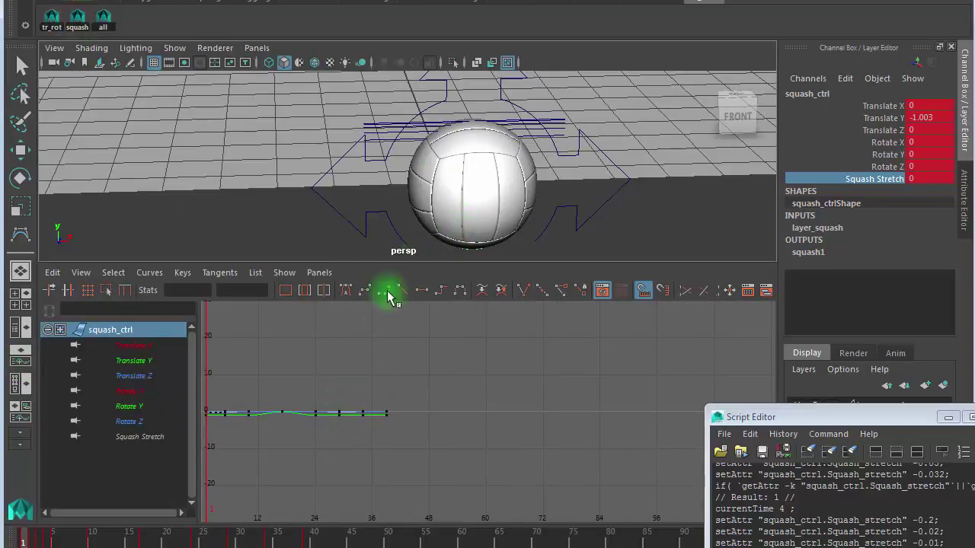
left_click(137, 440)
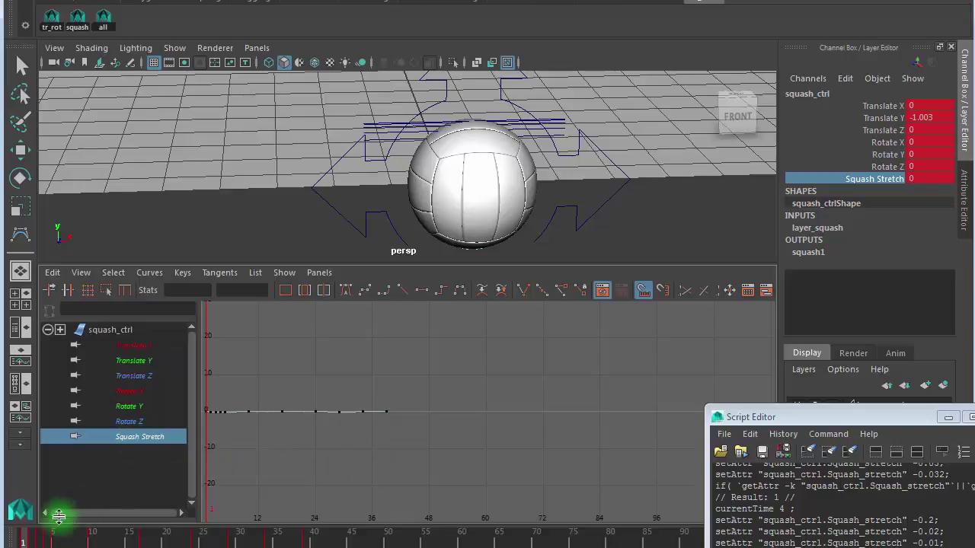
mouse_move(26, 540)
left_mouse_down()
mouse_move(52, 542)
mouse_move(21, 542)
left_mouse_up()
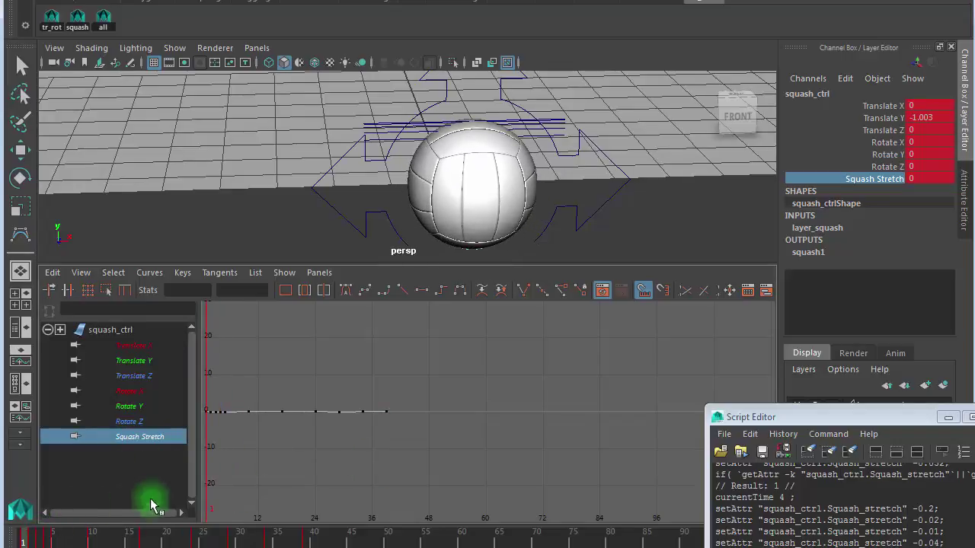
key("f")
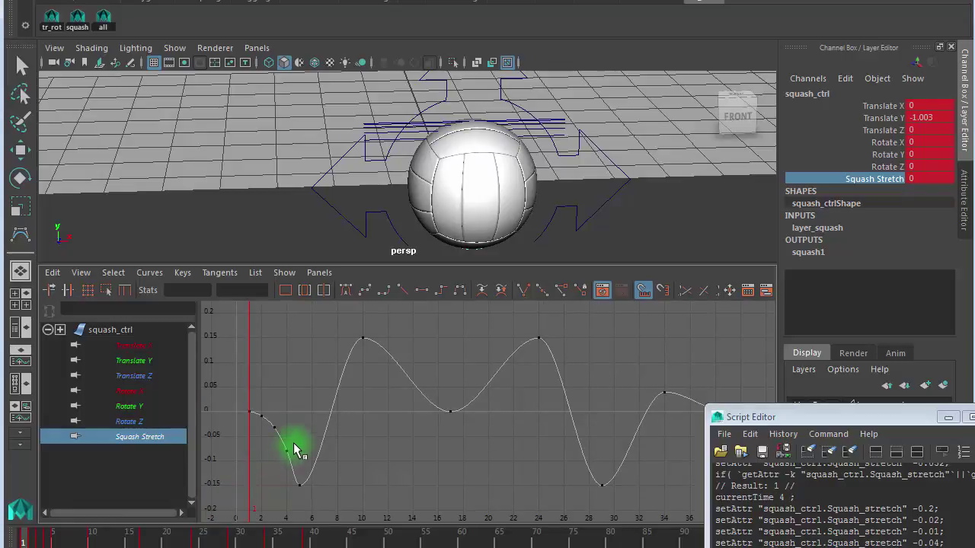
key("space")
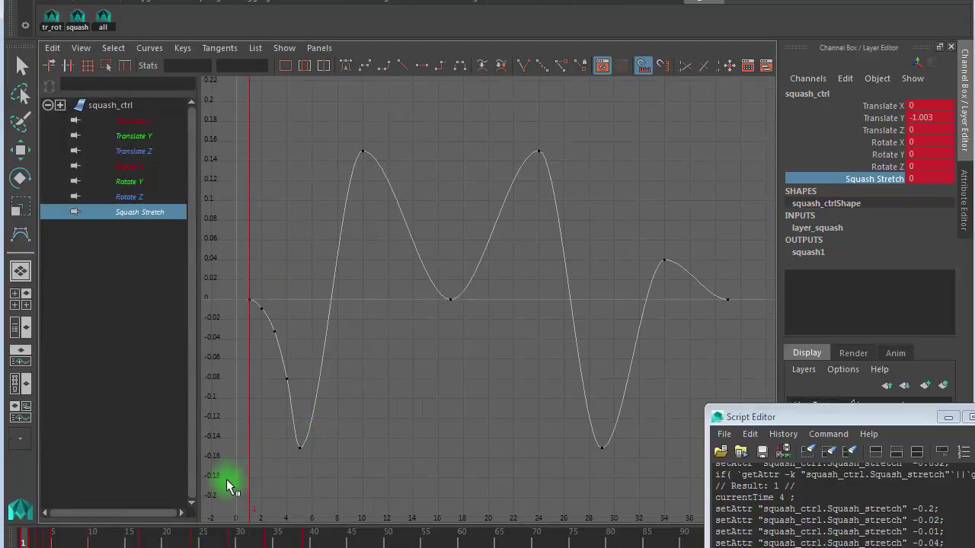
Step: Delete the Squash Stretch keys on frames 2–4, leaving a smooth ease from 0 to -0.15
left_click_drag(223, 455, 322, 300, "ctrl+alt")
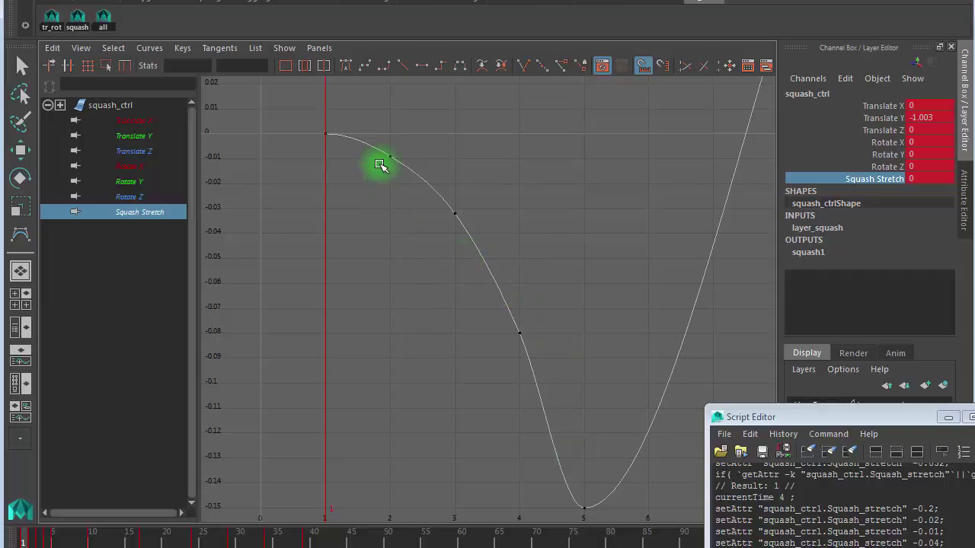
left_click_drag(370, 131, 531, 384)
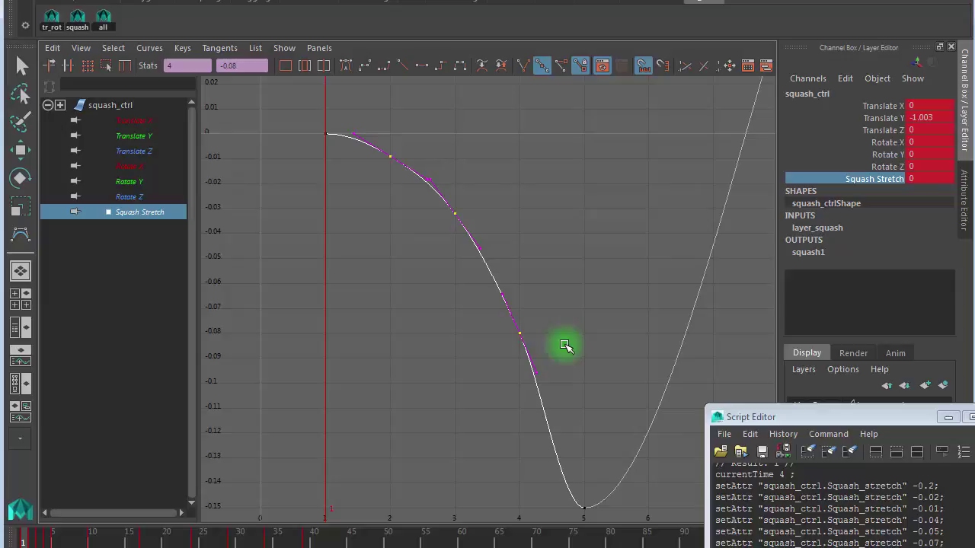
key("Delete")
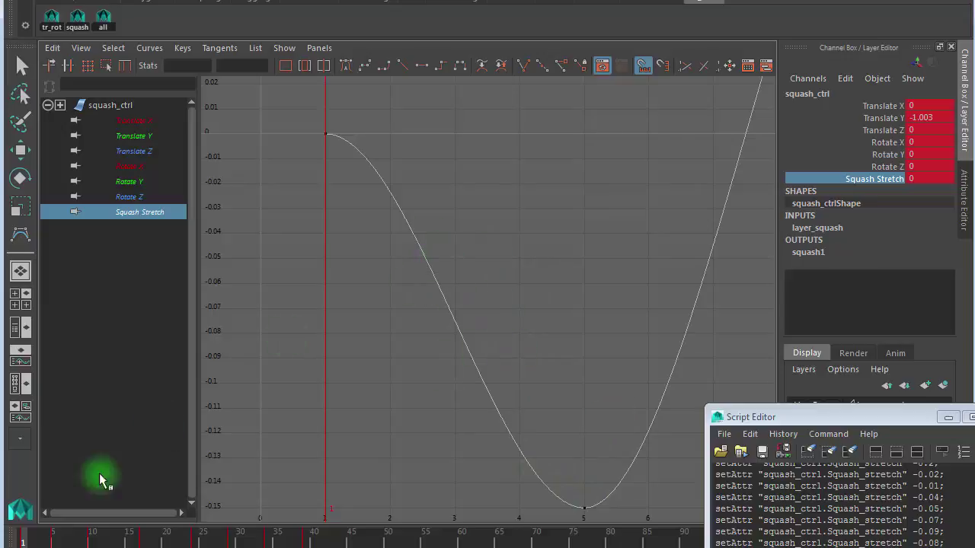
mouse_move(23, 542)
left_mouse_down()
mouse_move(52, 543)
mouse_move(23, 543)
mouse_move(38, 543)
left_mouse_up()
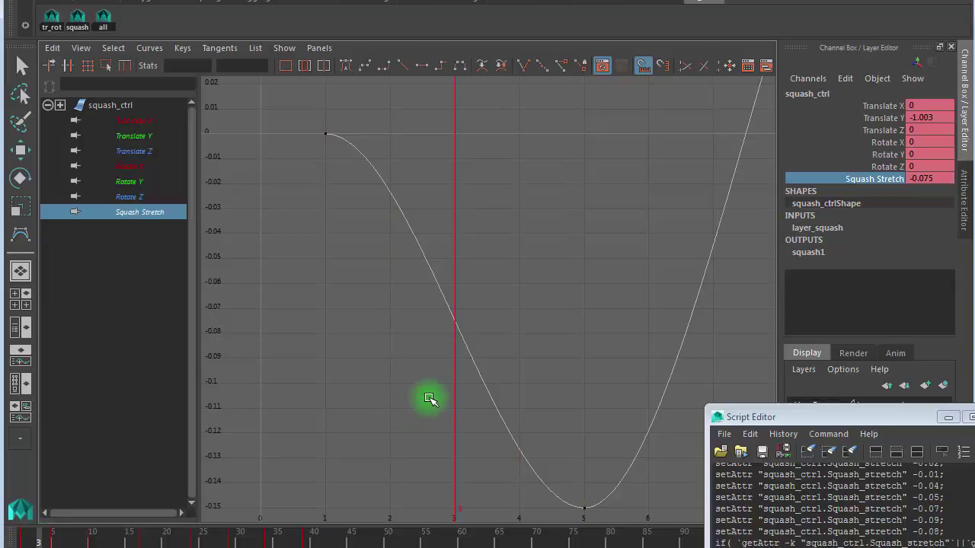
mouse_move(587, 343)
right_mouse_down("alt")
mouse_move(561, 342)
mouse_move(572, 342)
mouse_move(516, 469)
right_mouse_up("alt")
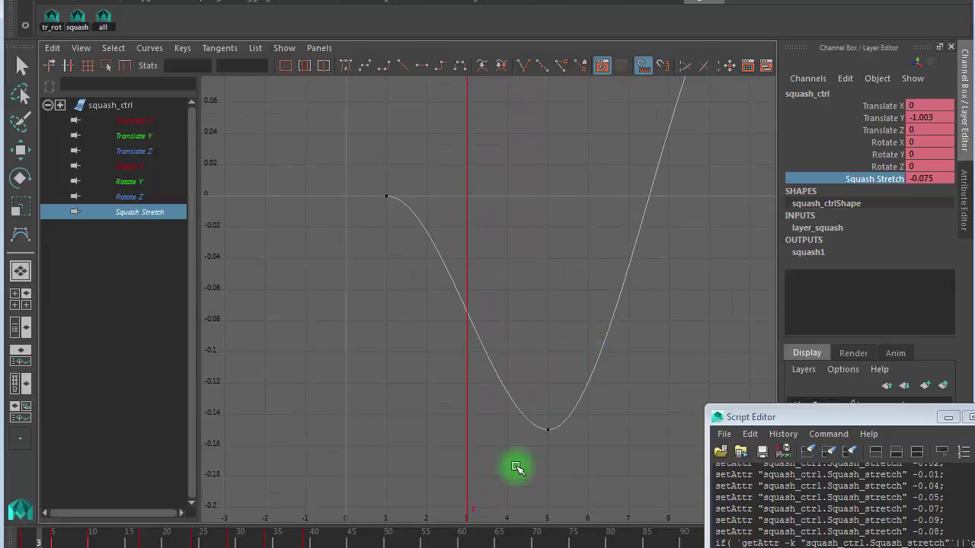
Step: Break the frame 5 key's tangents and angle both handles into a sharp contact point
left_click(547, 428)
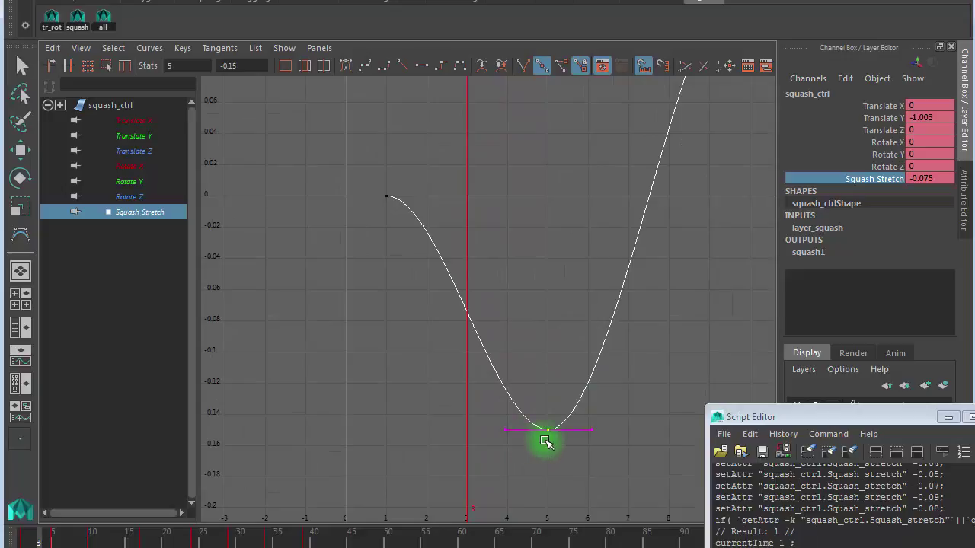
left_click(525, 68)
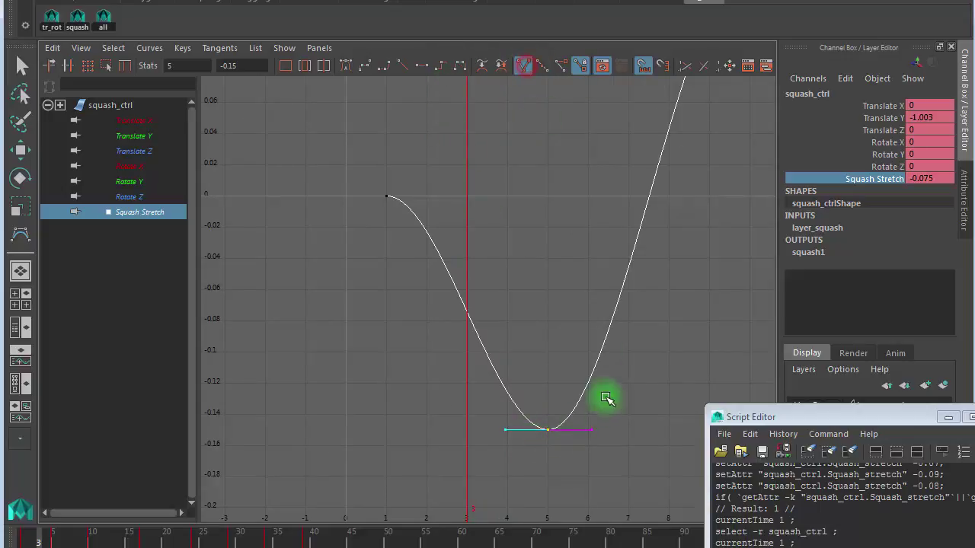
left_click_drag(607, 398, 587, 452)
mouse_move(592, 447)
middle_mouse_down()
mouse_move(603, 430)
mouse_move(607, 439)
middle_mouse_up()
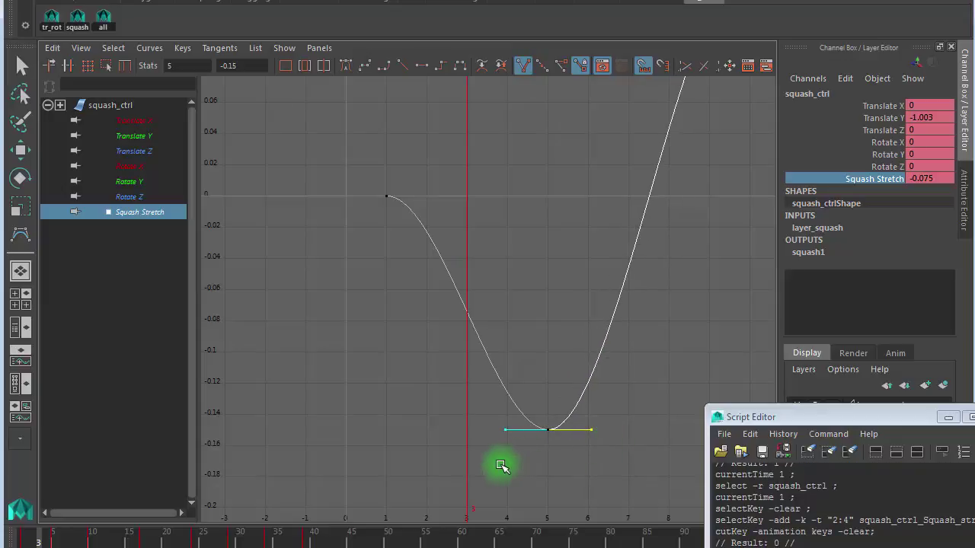
left_click_drag(496, 462, 522, 381)
middle_click_drag(523, 380, 550, 339)
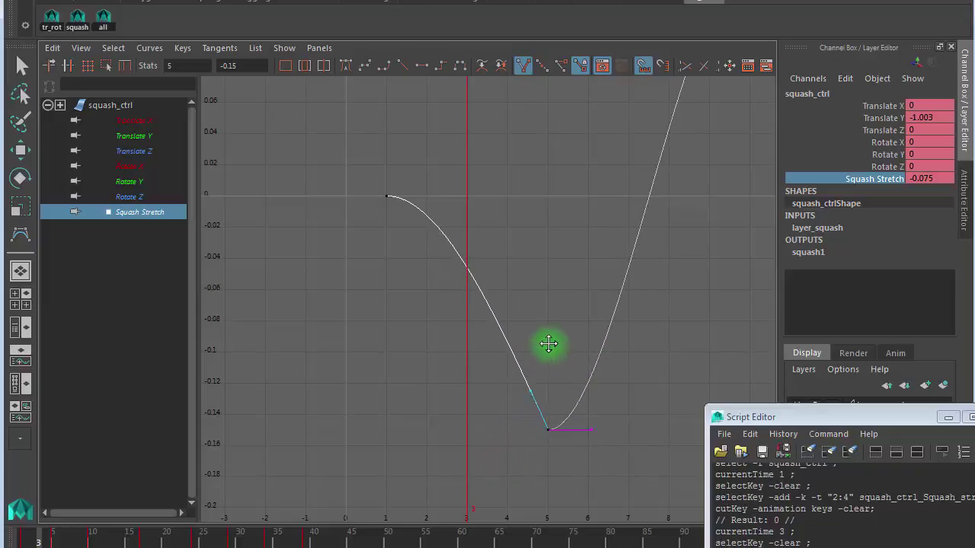
left_click_drag(316, 206, 448, 163)
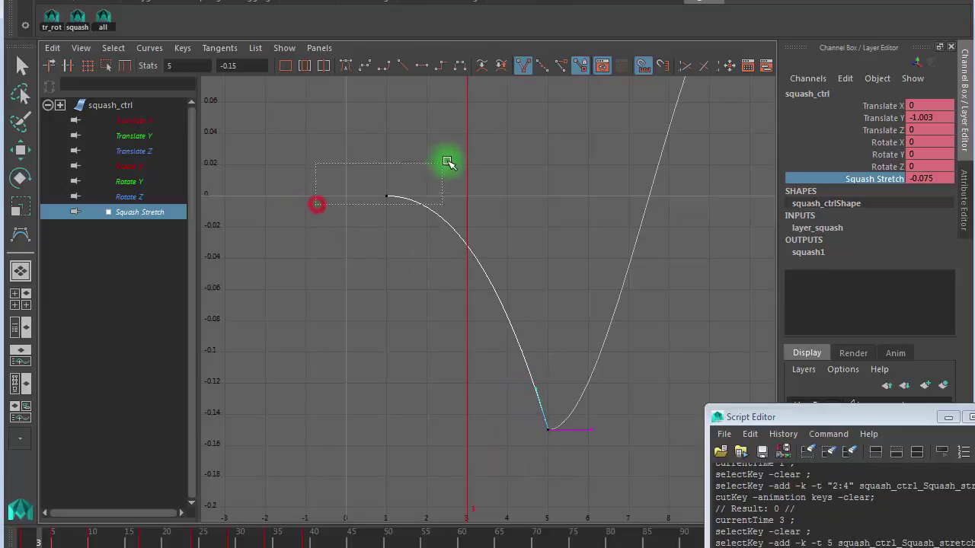
mouse_move(381, 276)
right_mouse_down("alt")
mouse_move(398, 272)
mouse_move(387, 265)
right_mouse_up("alt")
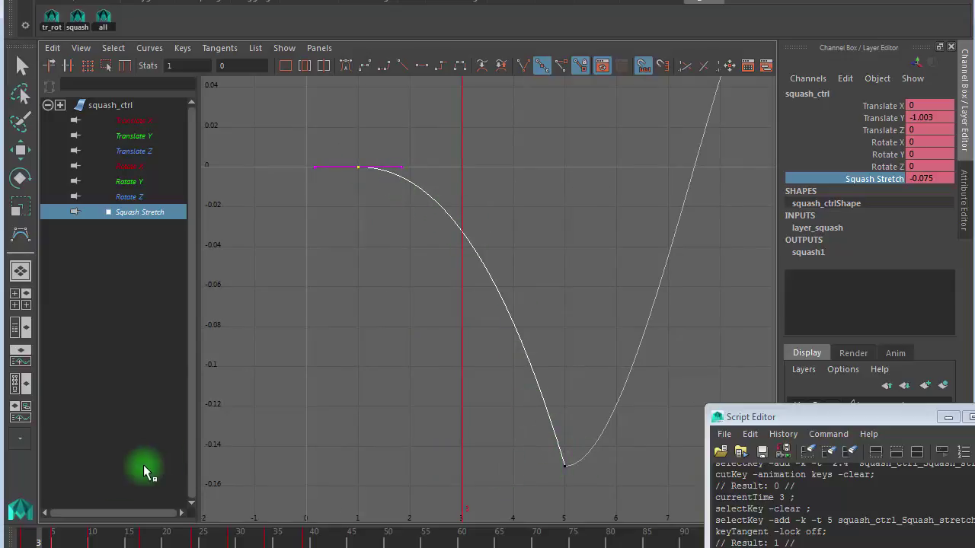
Step: Restore the viewport layout with the front view maximized and the Script Editor moved aside
left_click(17, 303)
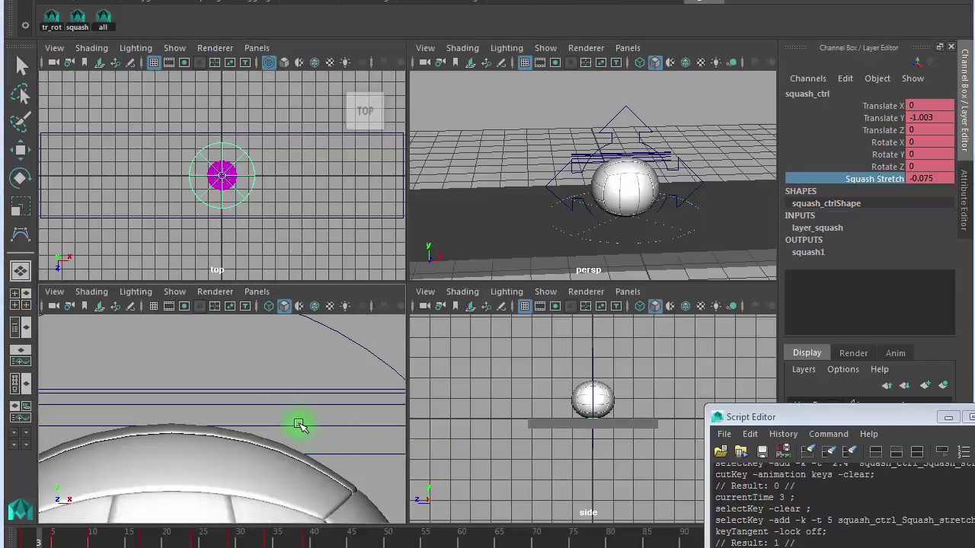
key("space")
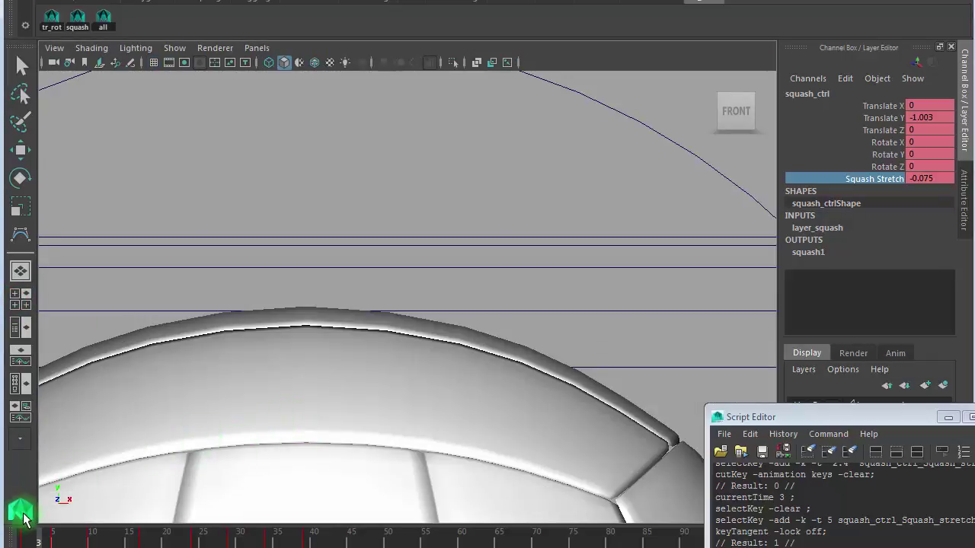
left_click_drag(34, 542, 30, 543)
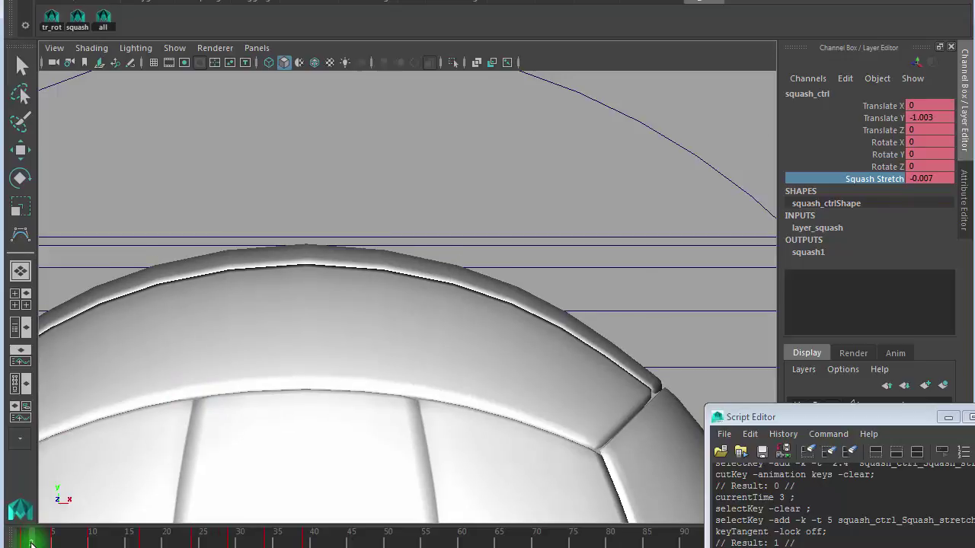
left_click(30, 543)
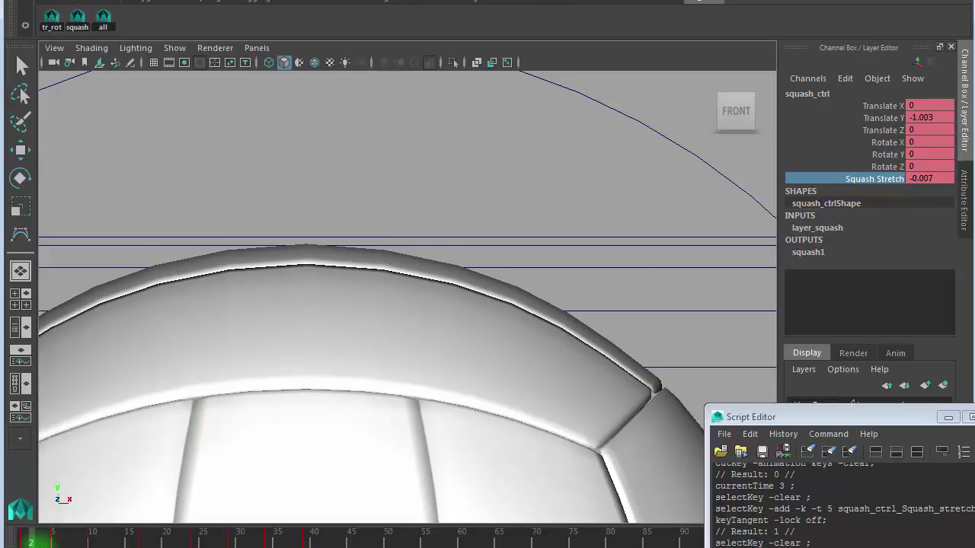
left_click_drag(794, 423, 971, 335)
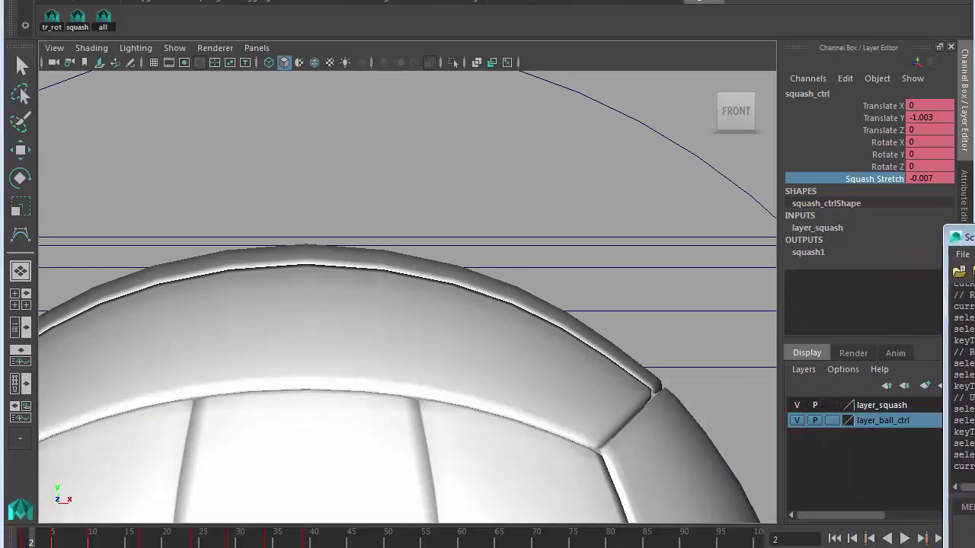
Step: Step forward through frames 2 to 5 to watch the ball squash to -0.15
left_click(940, 538)
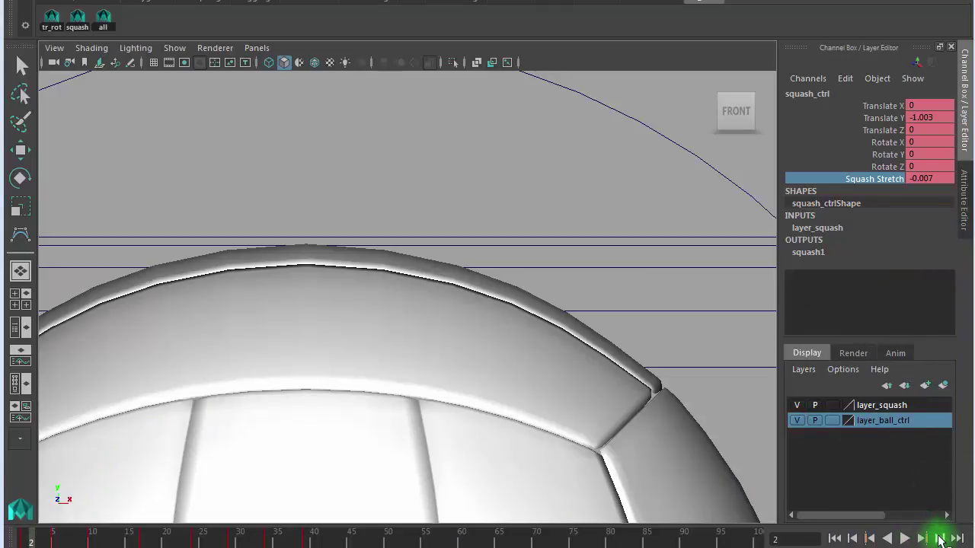
left_click(939, 539)
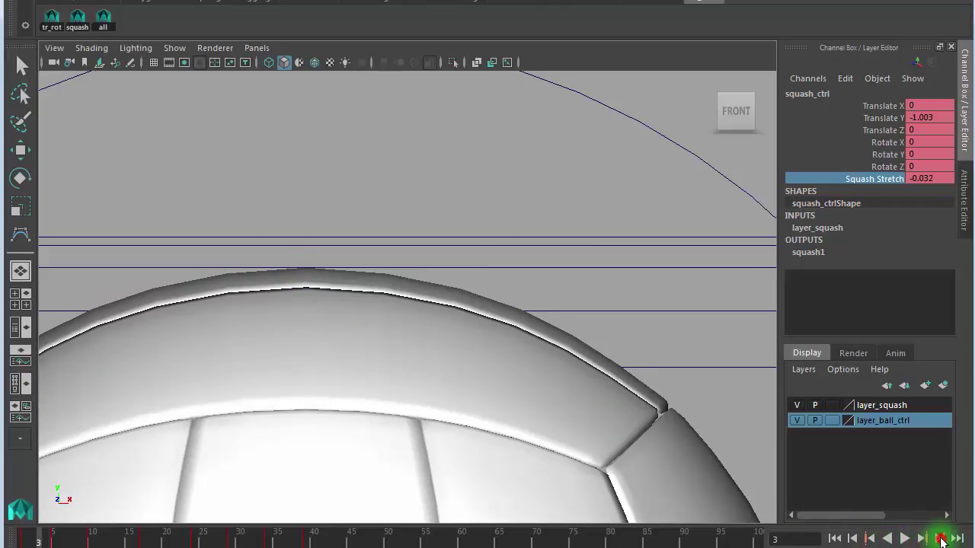
left_click(941, 539)
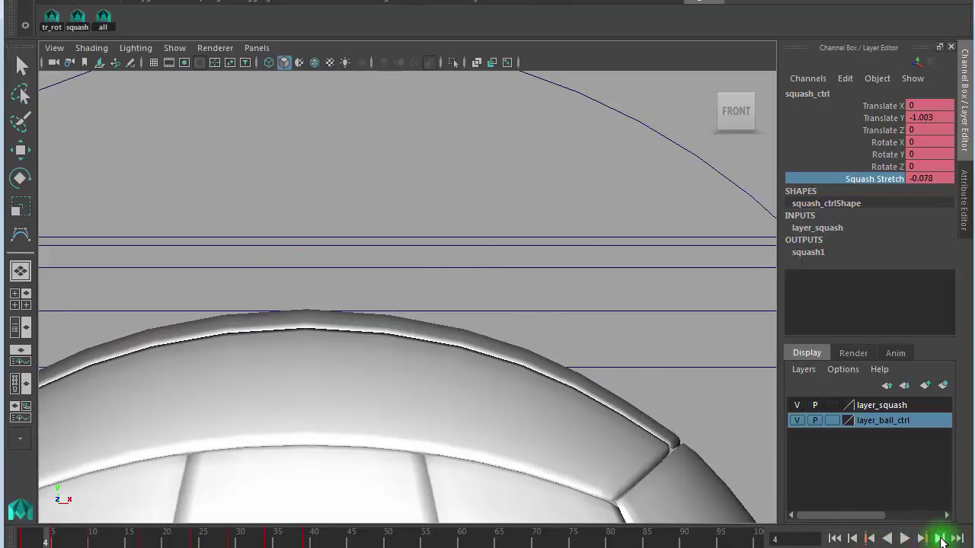
left_click(941, 539)
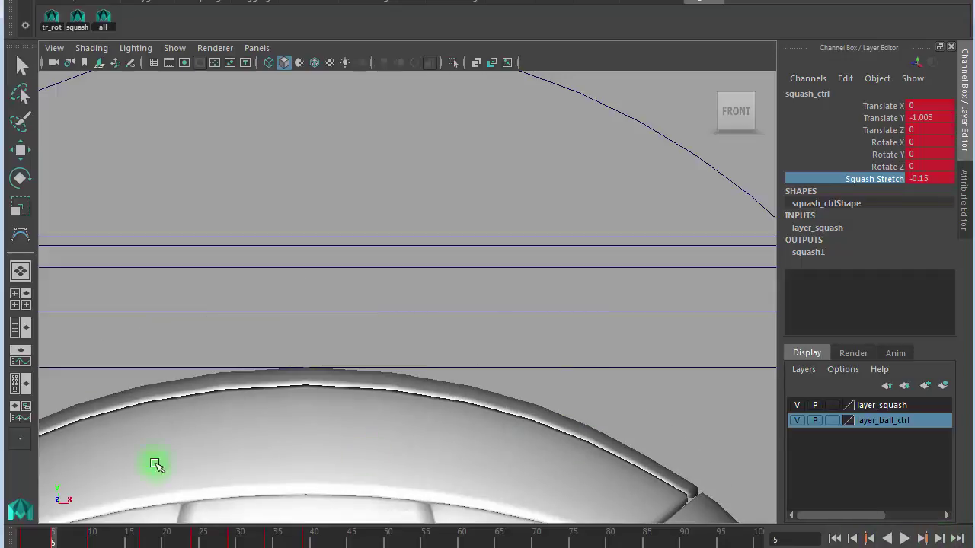
mouse_move(51, 540)
left_mouse_down()
mouse_move(20, 542)
mouse_move(76, 540)
mouse_move(24, 541)
mouse_move(52, 540)
left_mouse_up()
scroll(514, 352, "down", 5)
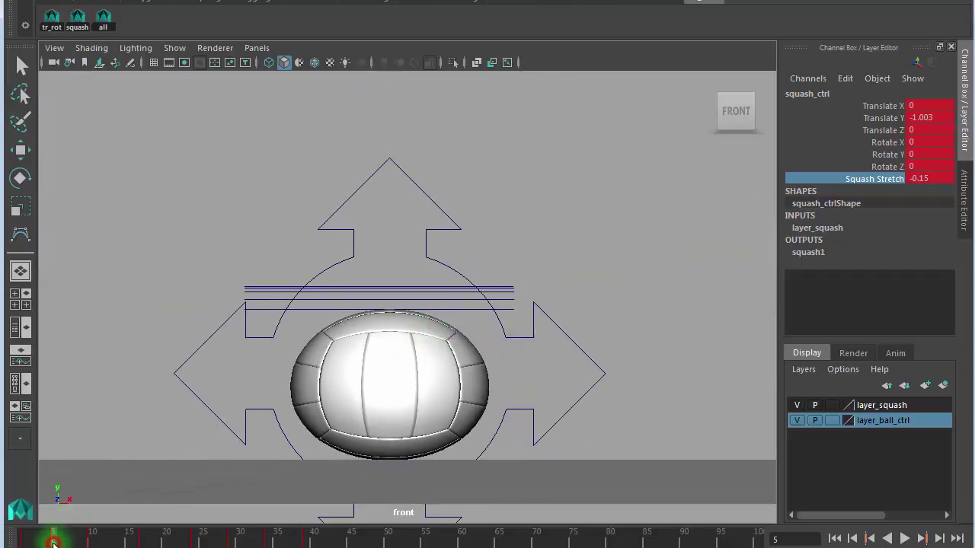
Step: Play the bounce, then scrub between frames 10 and 14 to compare the stretch and rise poses
key("alt+v")
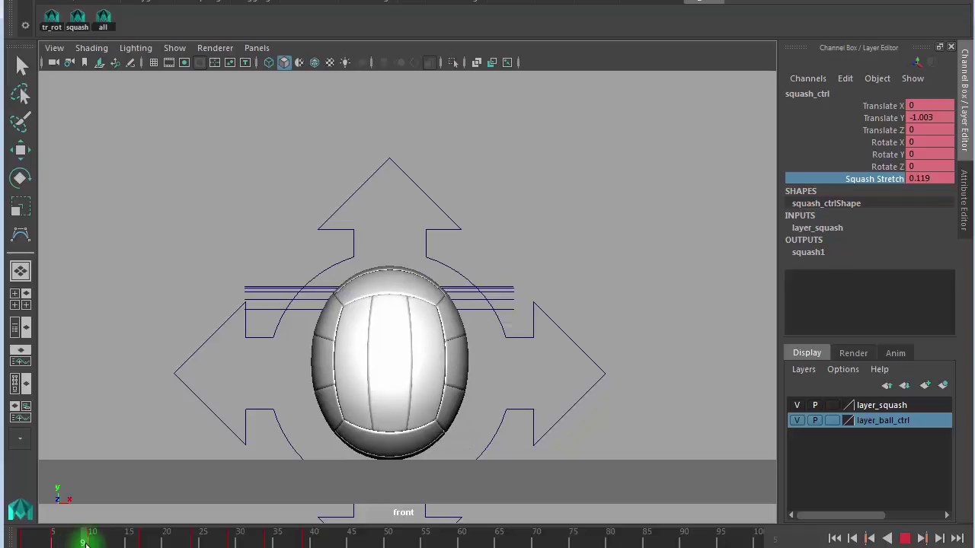
left_click_drag(85, 544, 57, 542)
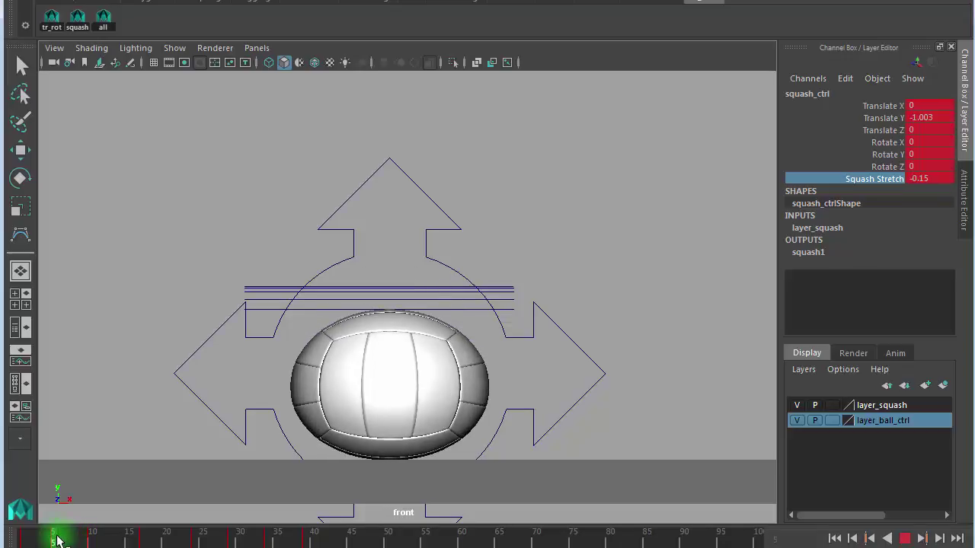
mouse_move(57, 541)
left_mouse_down()
mouse_move(87, 542)
mouse_move(26, 542)
mouse_move(122, 542)
mouse_move(106, 542)
left_mouse_up()
mouse_move(437, 370)
right_mouse_down("alt")
mouse_move(383, 358)
mouse_move(211, 442)
right_mouse_up("alt")
left_click_drag(106, 542, 122, 542)
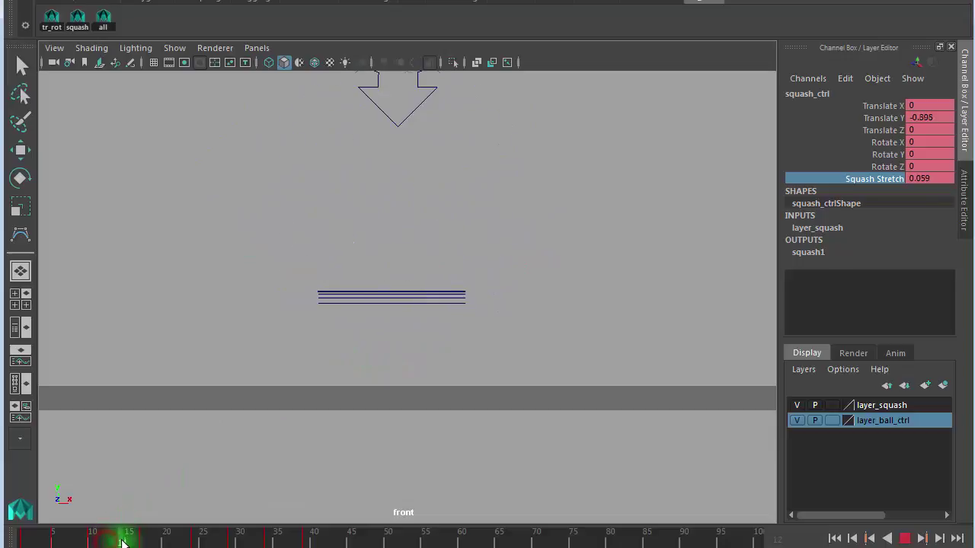
right_click_drag(407, 374, 296, 361, "alt")
middle_click_drag(296, 361, 185, 516, "alt")
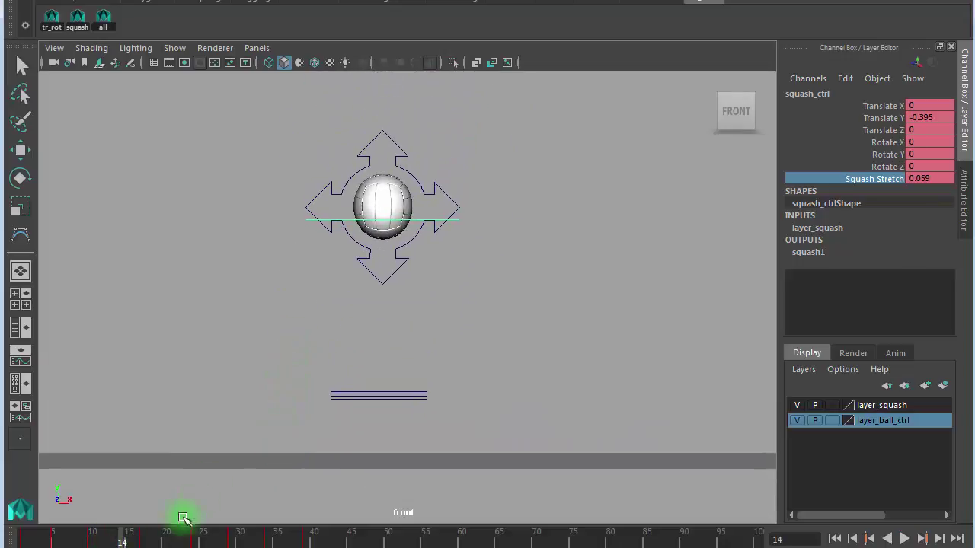
left_click_drag(130, 533, 91, 539)
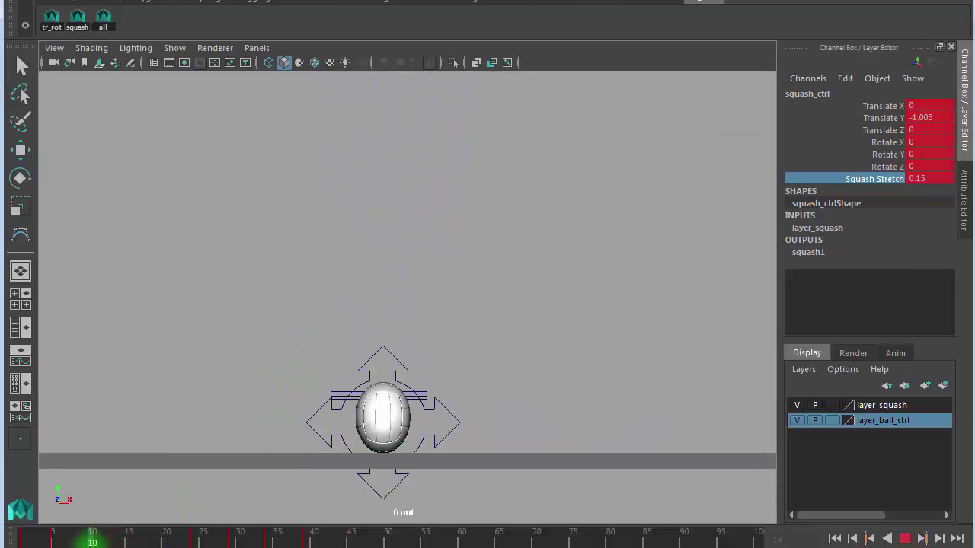
left_click_drag(91, 542, 99, 542)
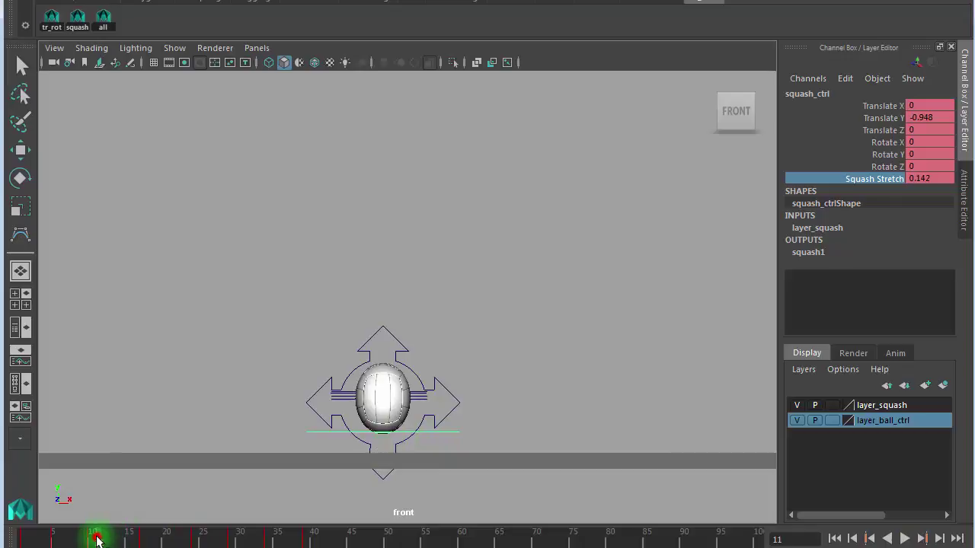
mouse_move(96, 541)
left_mouse_down()
mouse_move(196, 544)
mouse_move(92, 543)
left_mouse_up()
Step: Select ball_ctrl and show only its Translate Y curve in the Graph Editor
key("w")
left_click(381, 375)
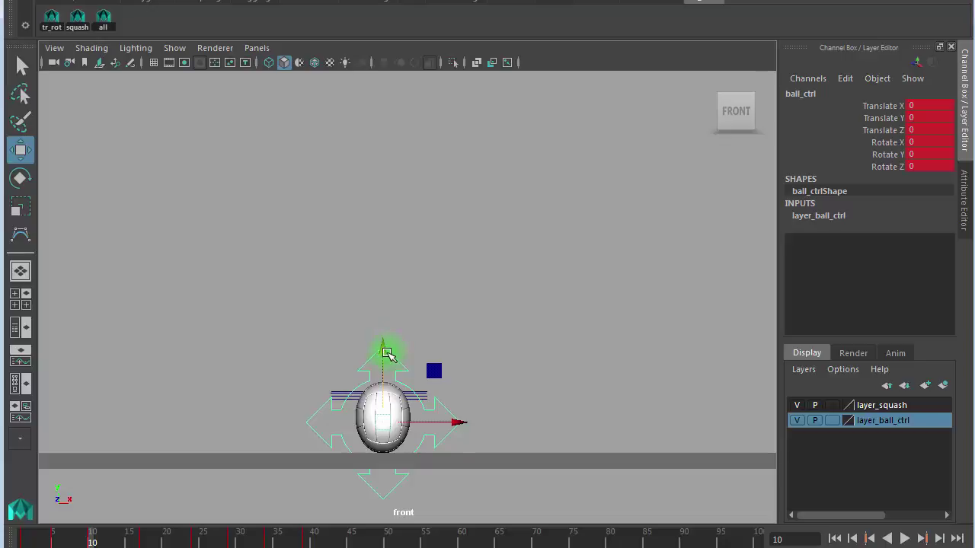
left_click_drag(387, 347, 381, 233)
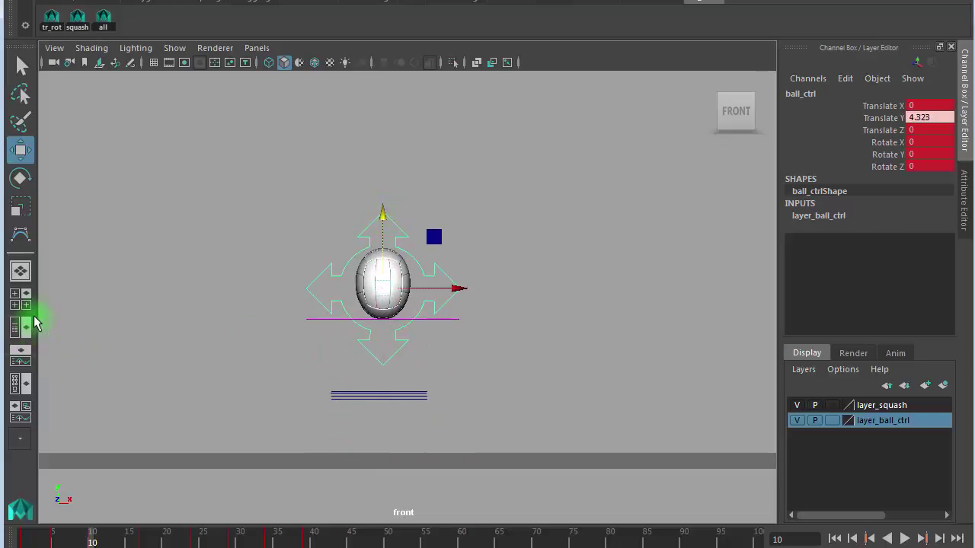
left_click(21, 362)
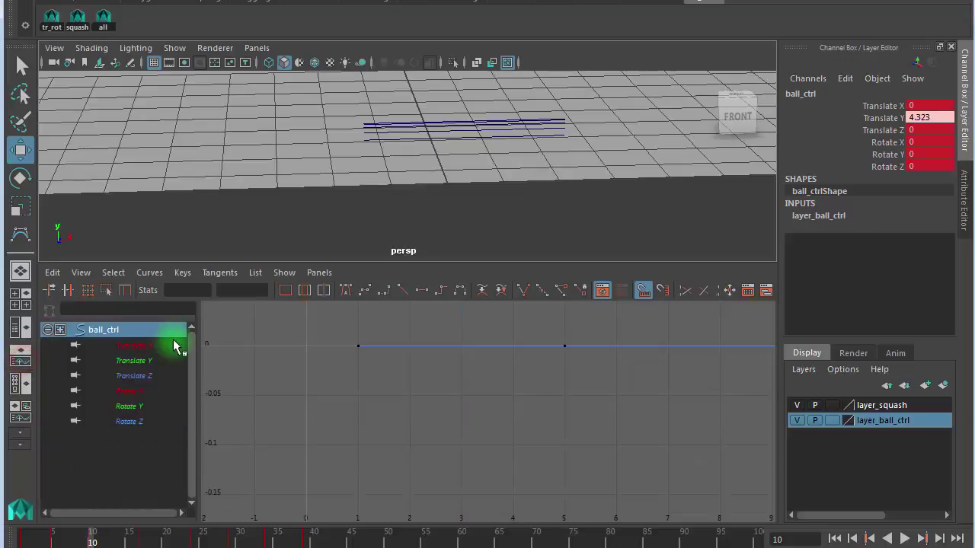
left_click(141, 360)
key("f")
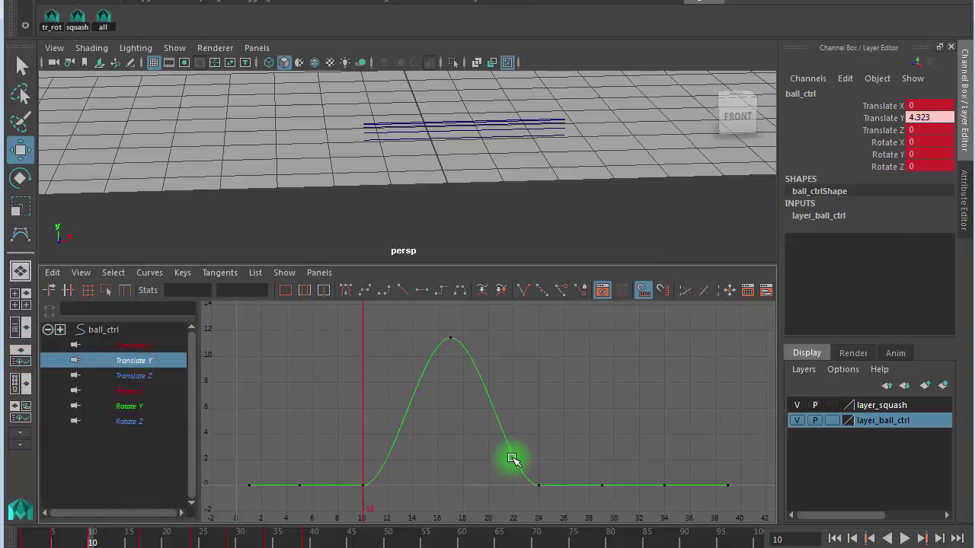
Step: Select all the Translate Y keys and break their tangents
left_click(544, 402)
left_click(414, 381)
left_click_drag(480, 320, 434, 350)
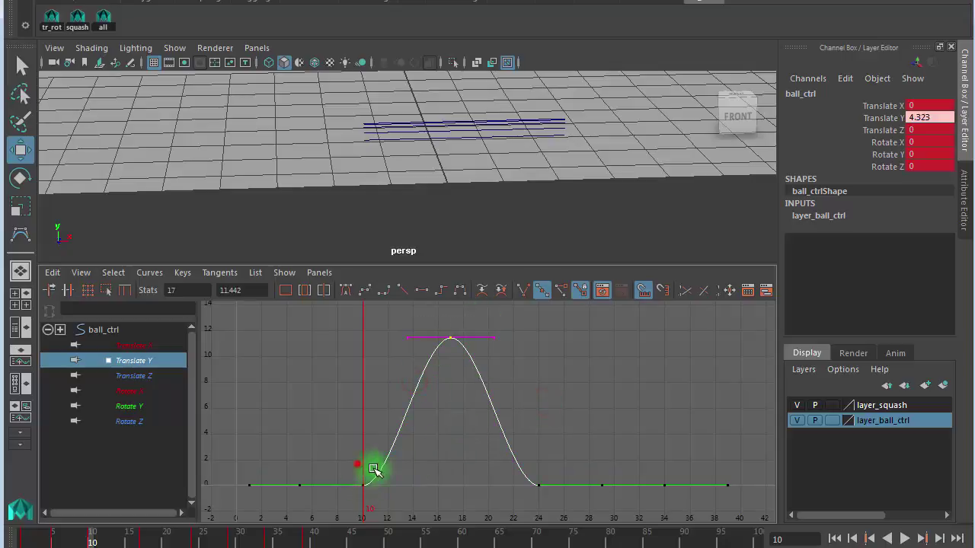
left_click_drag(358, 465, 547, 502)
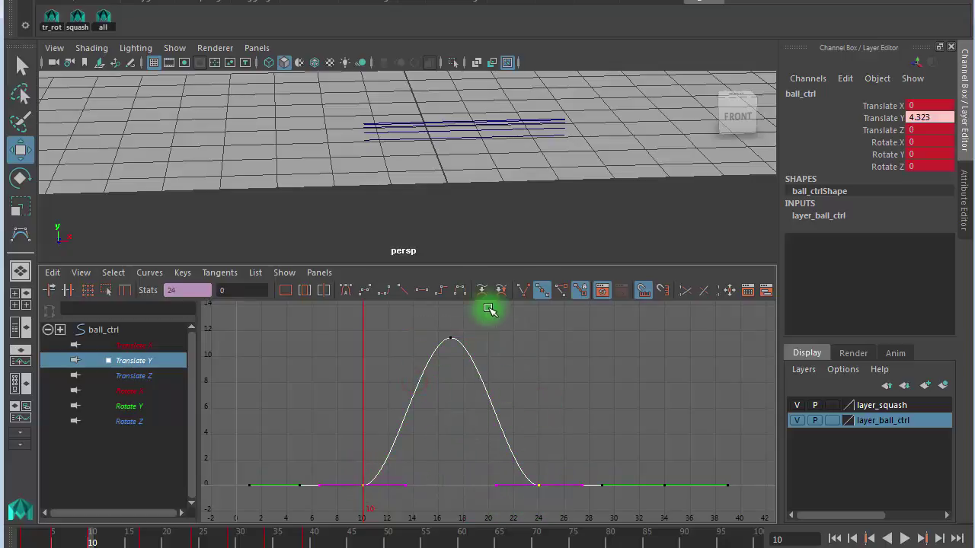
left_click(524, 292)
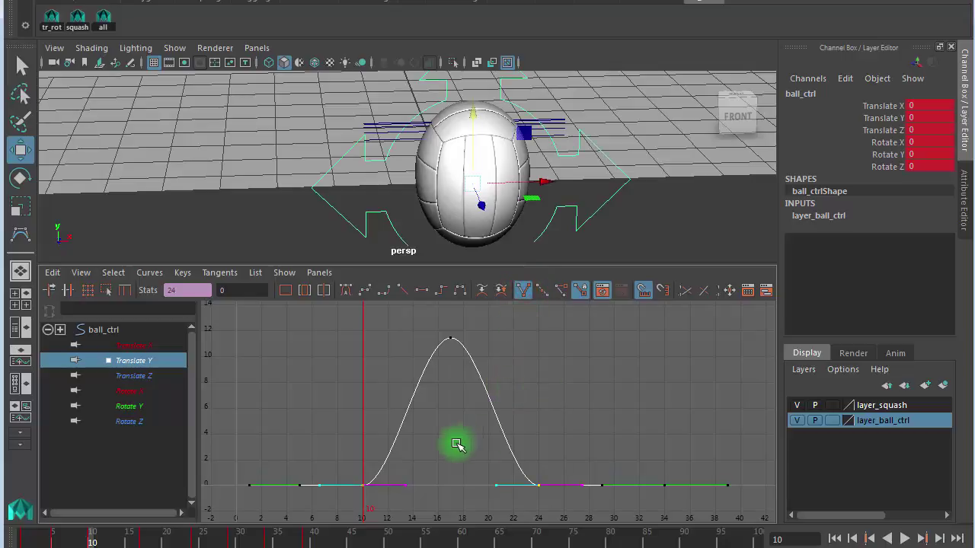
Step: Steepen the tangents at the frame 10 and frame 24 contact keys for sharp bounces
key("space")
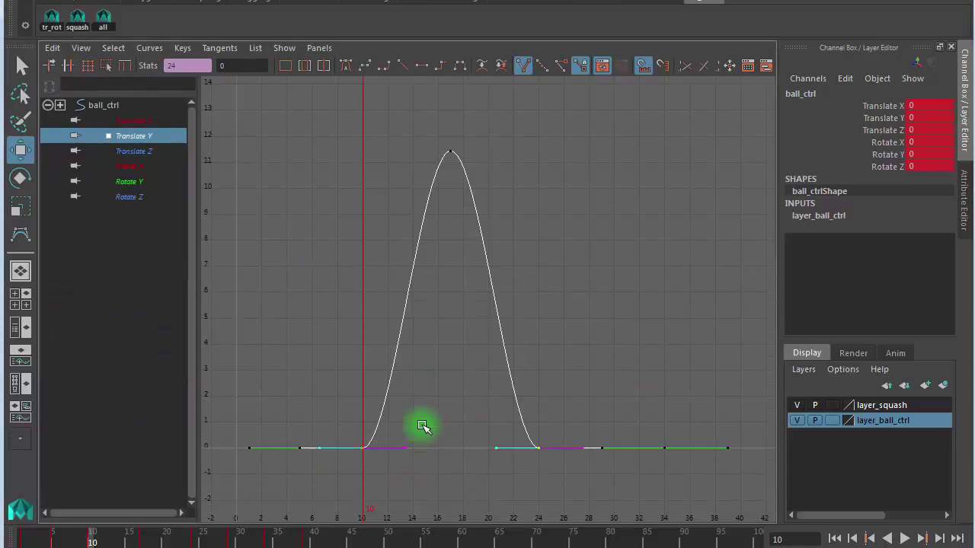
scroll(392, 426, "up", 1)
scroll(394, 420, "up", 2)
middle_click_drag(394, 420, 407, 305, "alt")
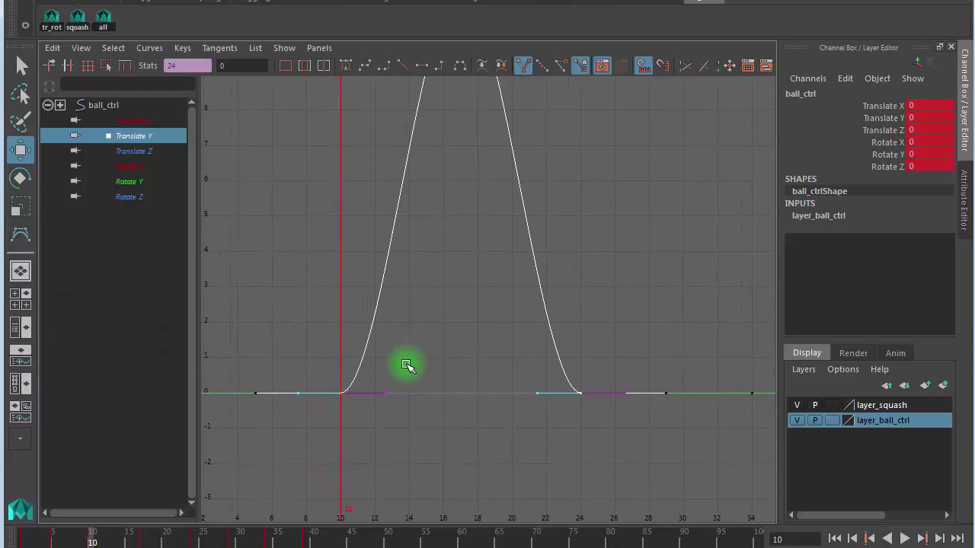
left_click_drag(404, 363, 392, 431)
left_click_drag(390, 351, 370, 320)
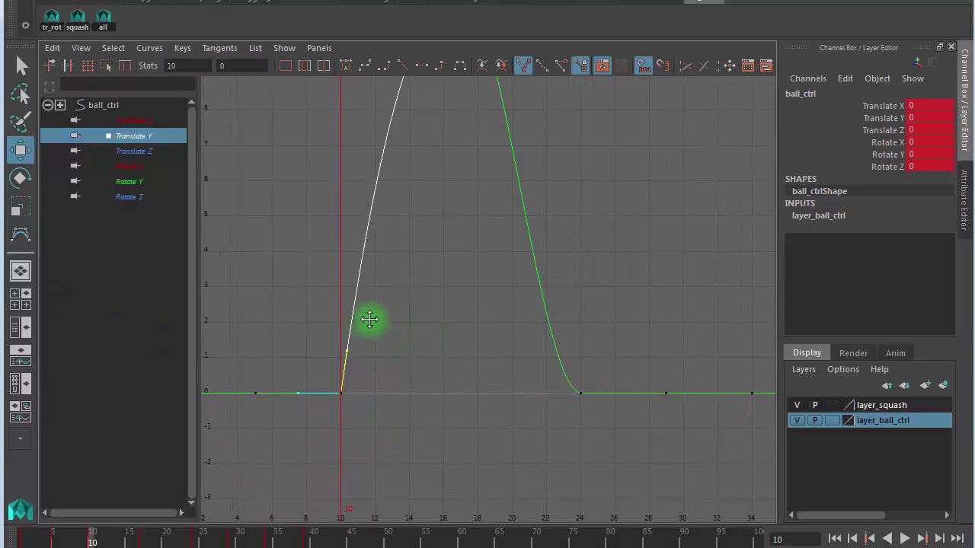
left_click_drag(518, 429, 601, 358)
middle_click_drag(515, 425, 598, 329)
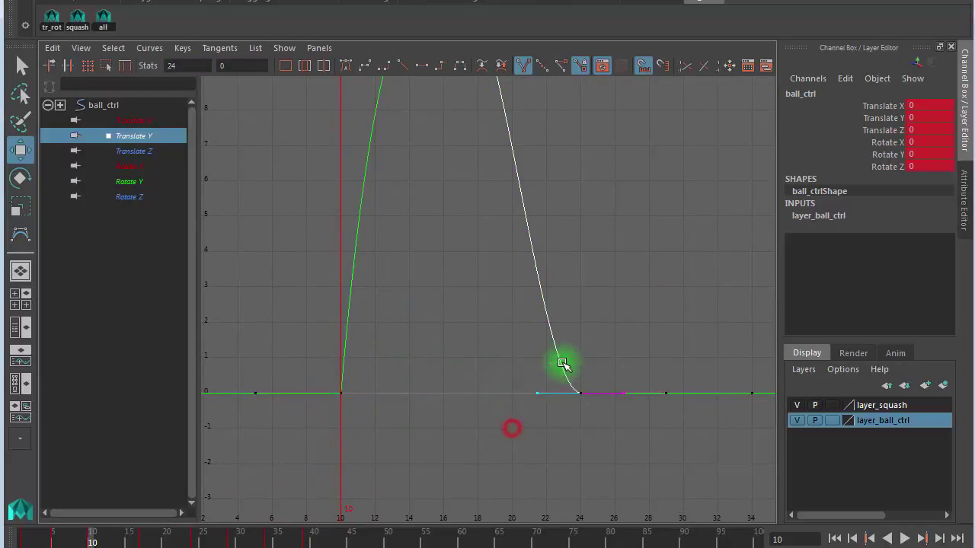
Step: Reframe the whole bounce curve and select the frame 17 peak key
key("a")
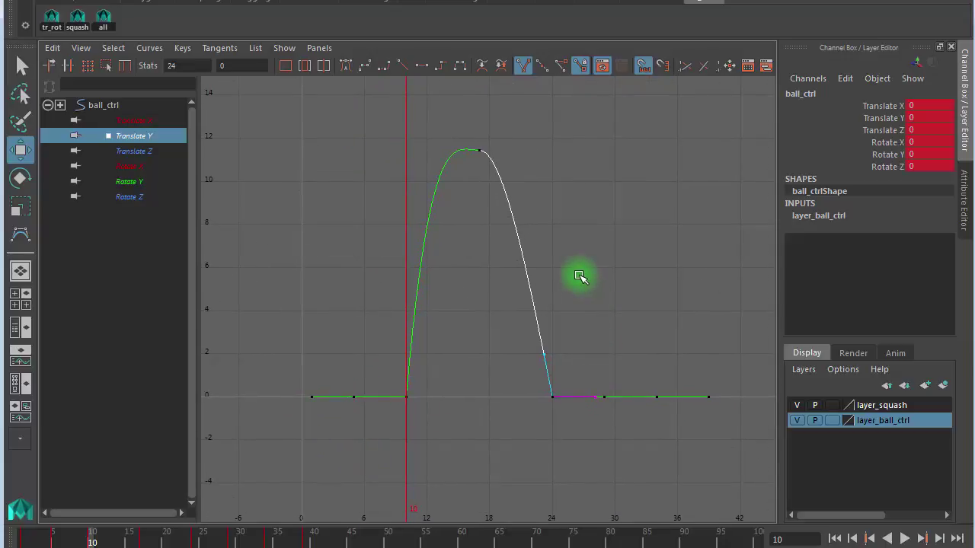
right_click_drag(561, 306, 584, 285, "alt")
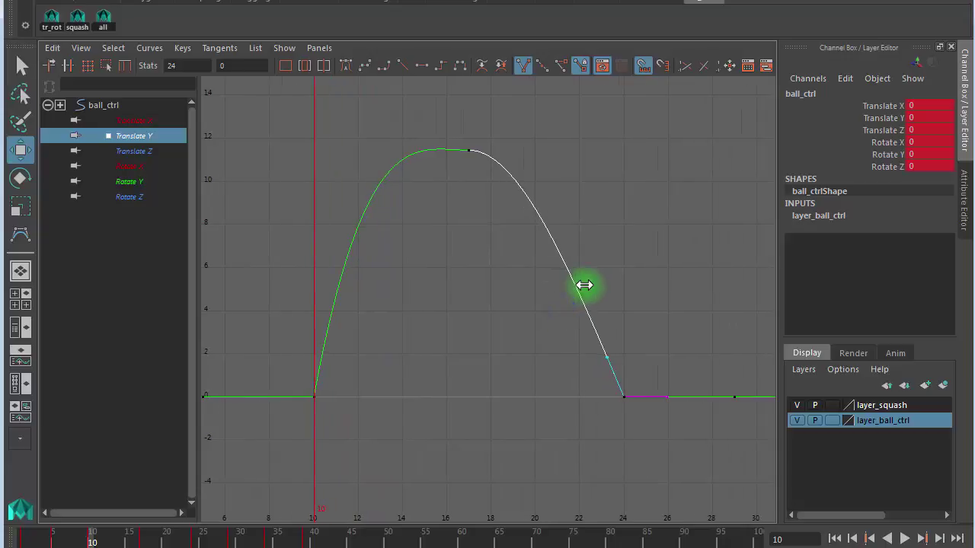
key("f")
left_click(583, 287)
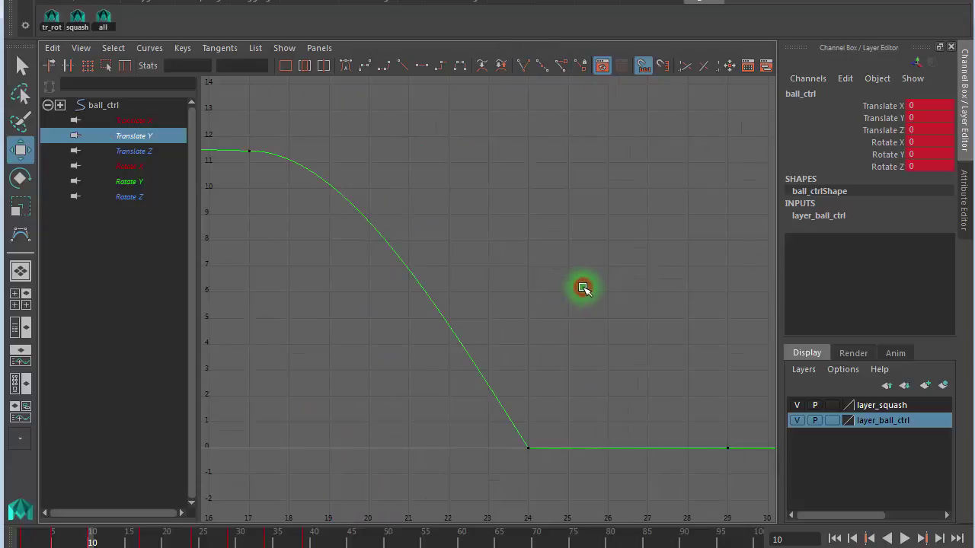
key("a")
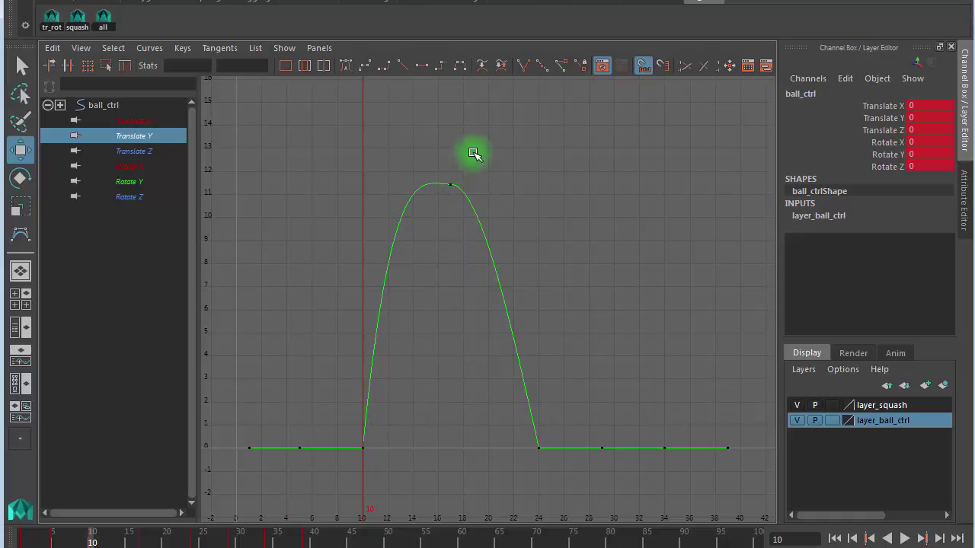
left_click_drag(472, 153, 448, 247)
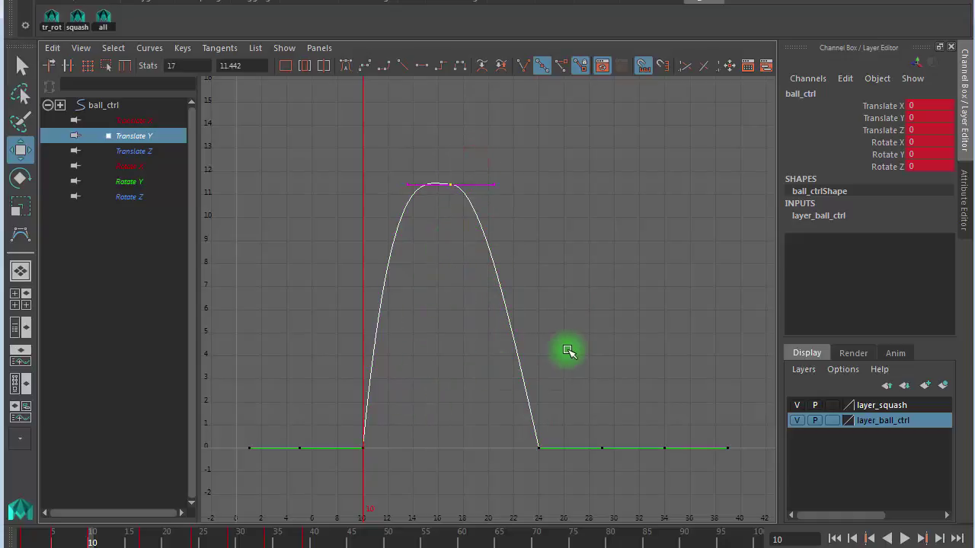
right_click_drag(567, 350, 592, 324, "alt")
Step: Reshape the frame 10 tangent into a gradual rise, then check the frame 24 and peak keys
mouse_move(277, 453)
left_mouse_down()
mouse_move(339, 342)
mouse_move(314, 374)
left_mouse_up()
middle_click_drag(355, 342, 364, 334)
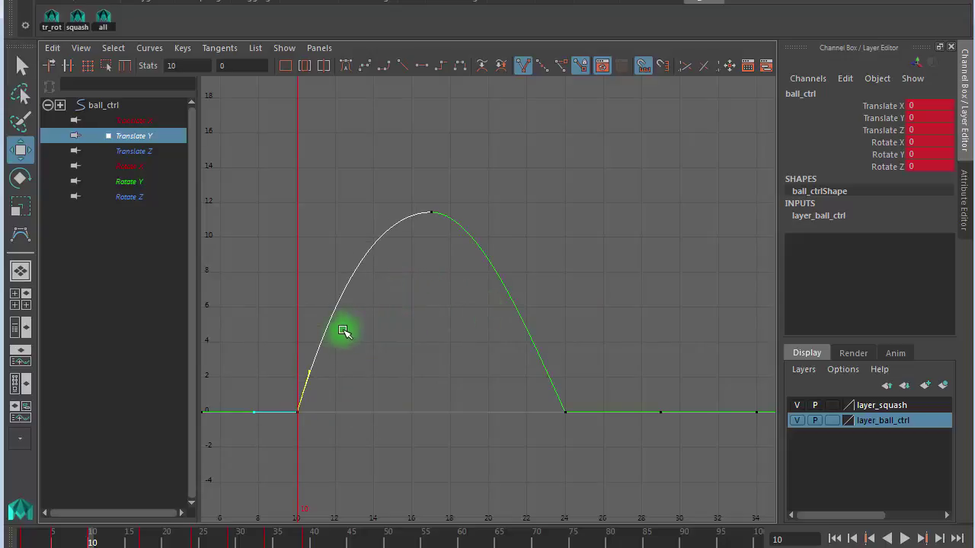
left_click_drag(301, 409, 340, 411)
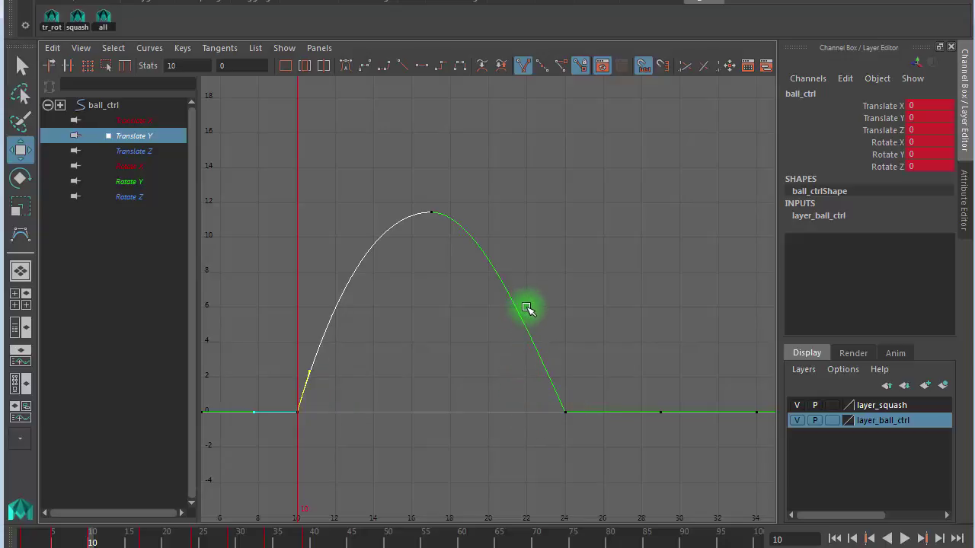
mouse_move(546, 434)
left_mouse_down()
mouse_move(572, 393)
mouse_move(568, 363)
left_mouse_up()
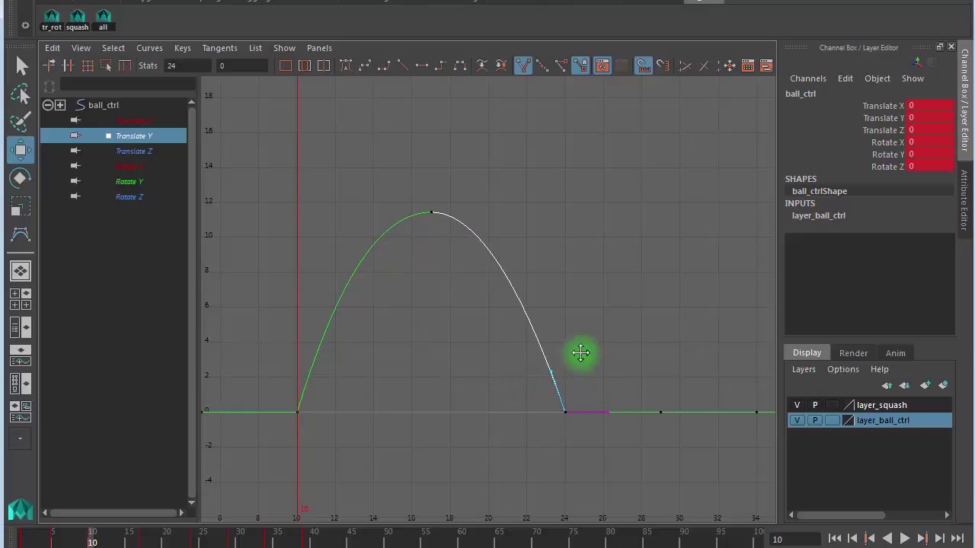
left_click(572, 251)
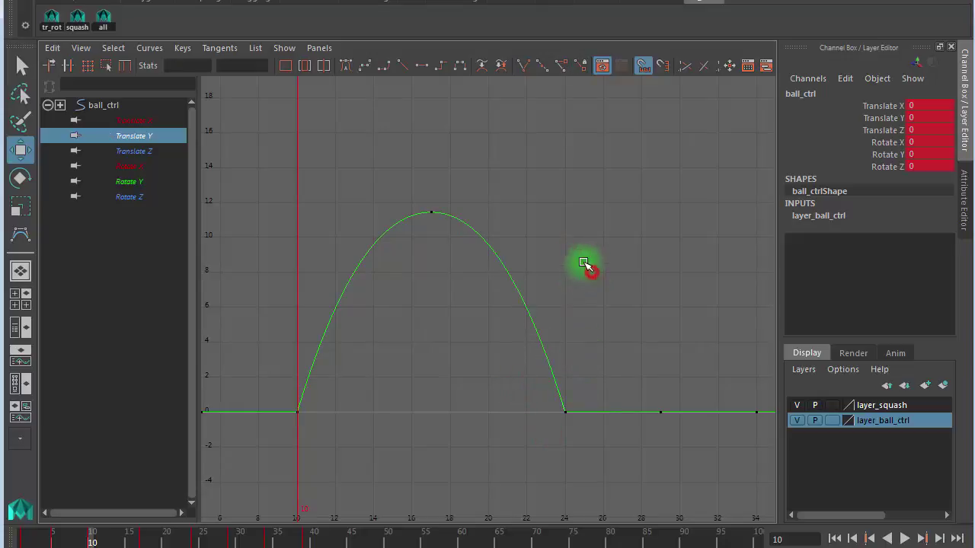
left_click_drag(352, 264, 461, 184)
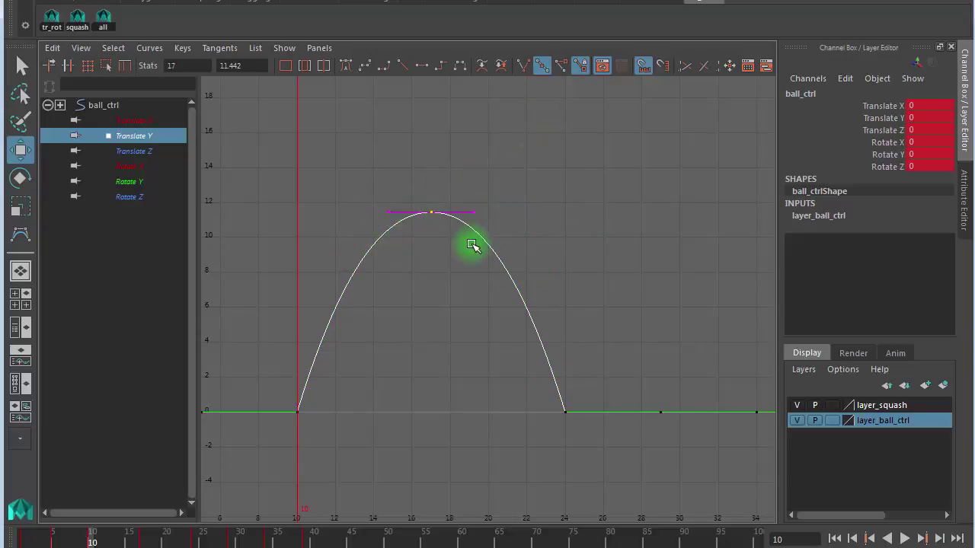
key("space")
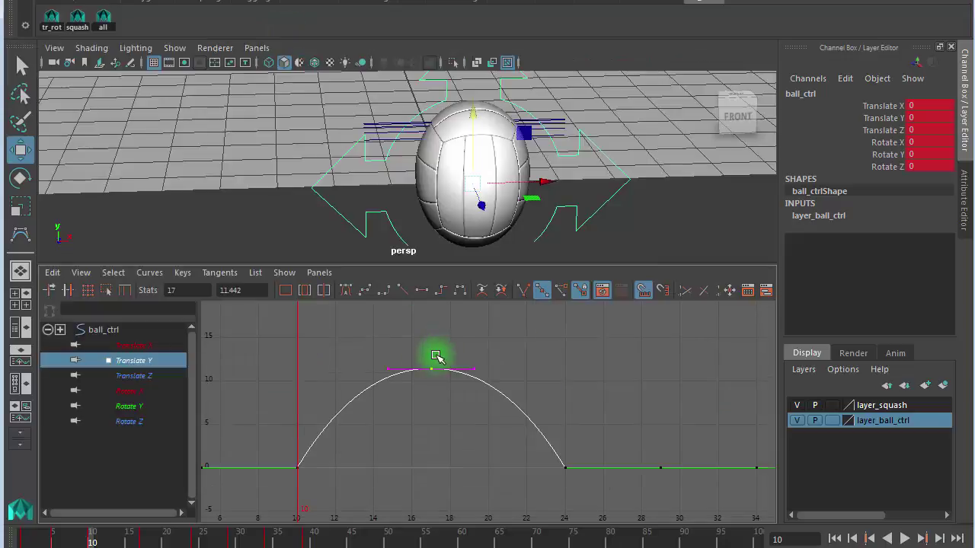
Step: In the front view at frame 11, raise curve2 to Translate Y 0.995
left_click(25, 303)
key("space")
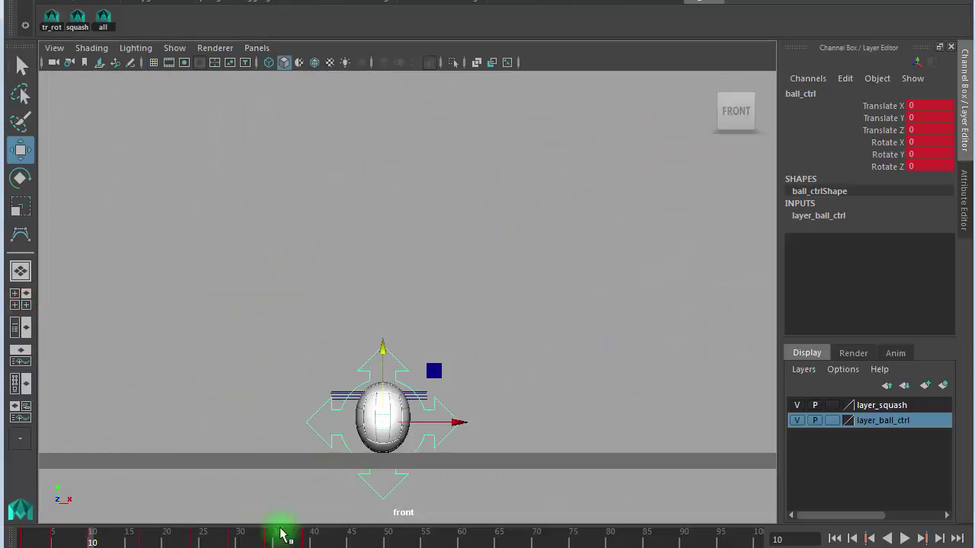
left_click(97, 542)
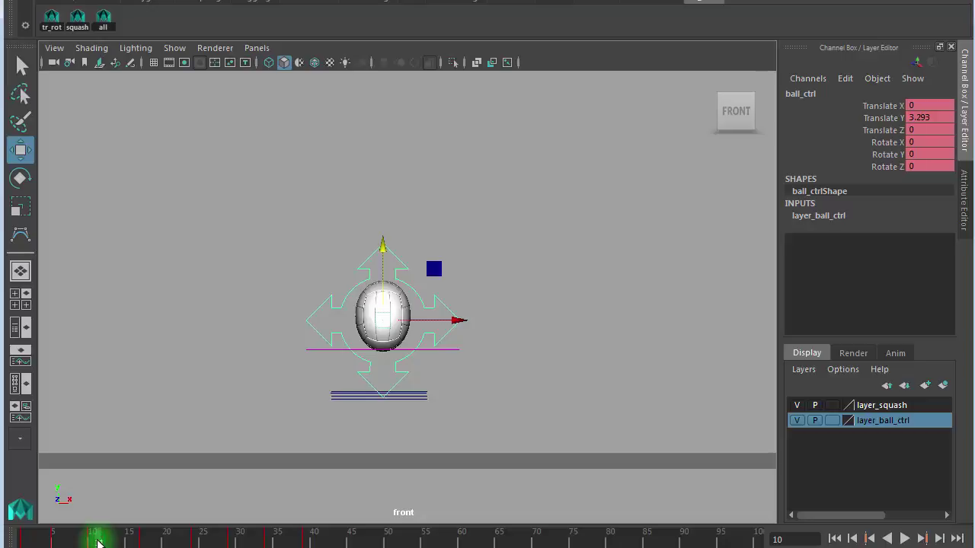
left_click_drag(97, 542, 91, 542)
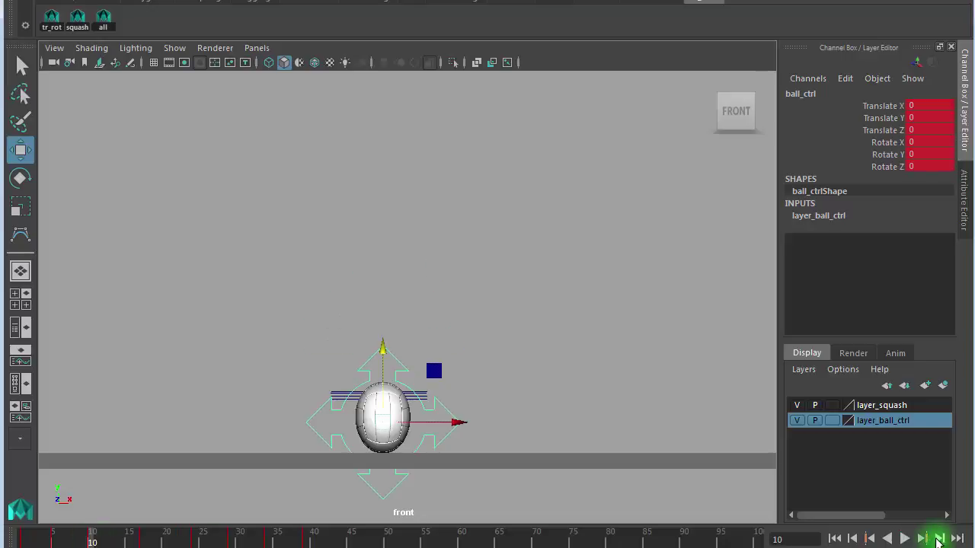
left_click(939, 540)
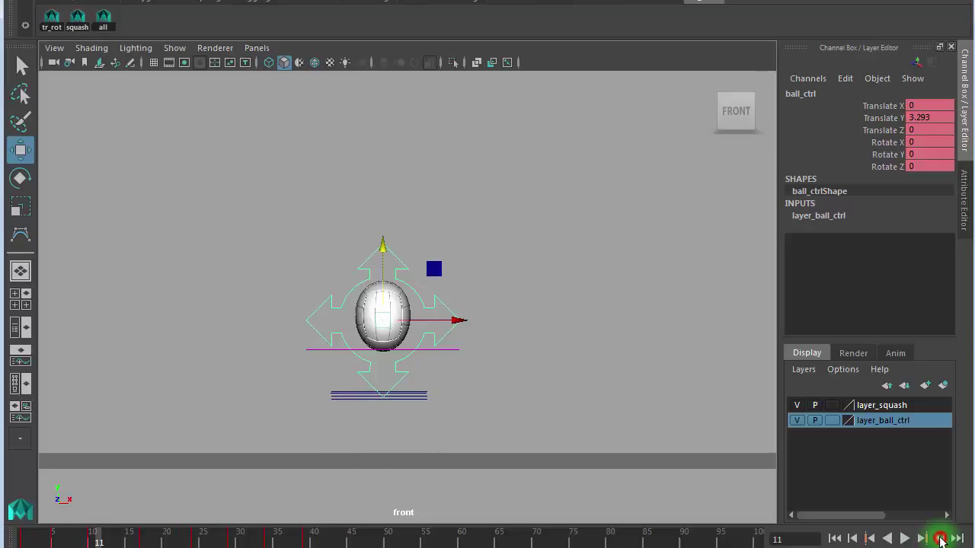
left_click(425, 402)
left_click(424, 401)
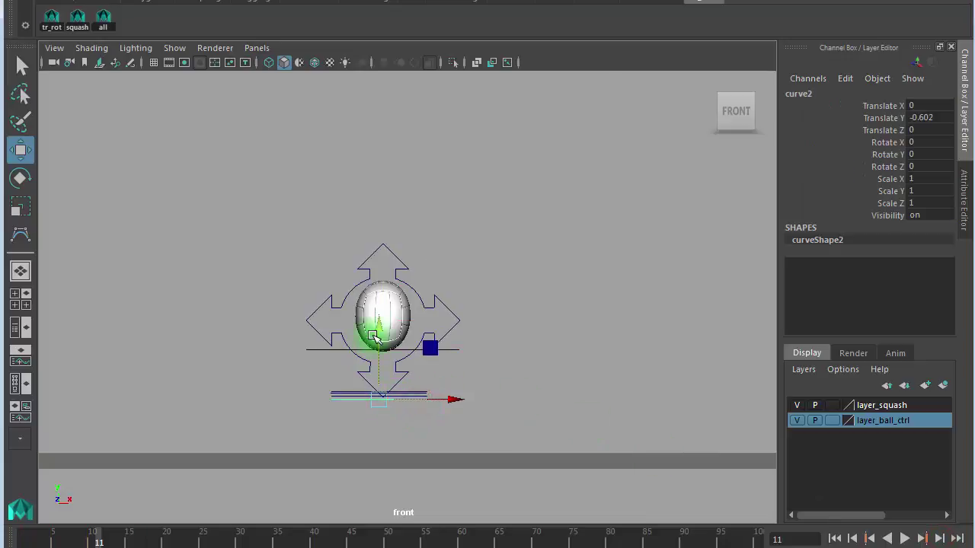
left_click_drag(373, 336, 390, 281)
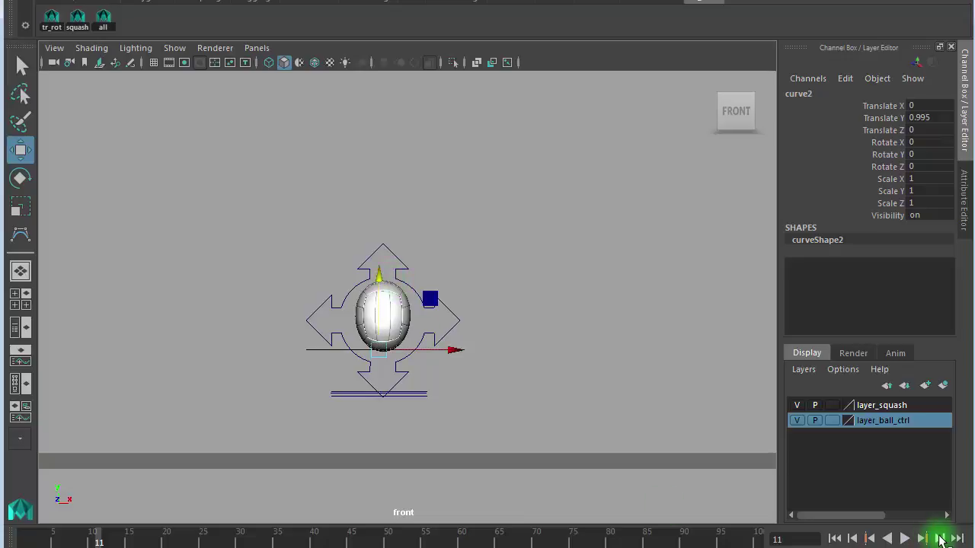
Step: Step through frames 10 to 12 to review the ball's stretch
left_click(941, 539)
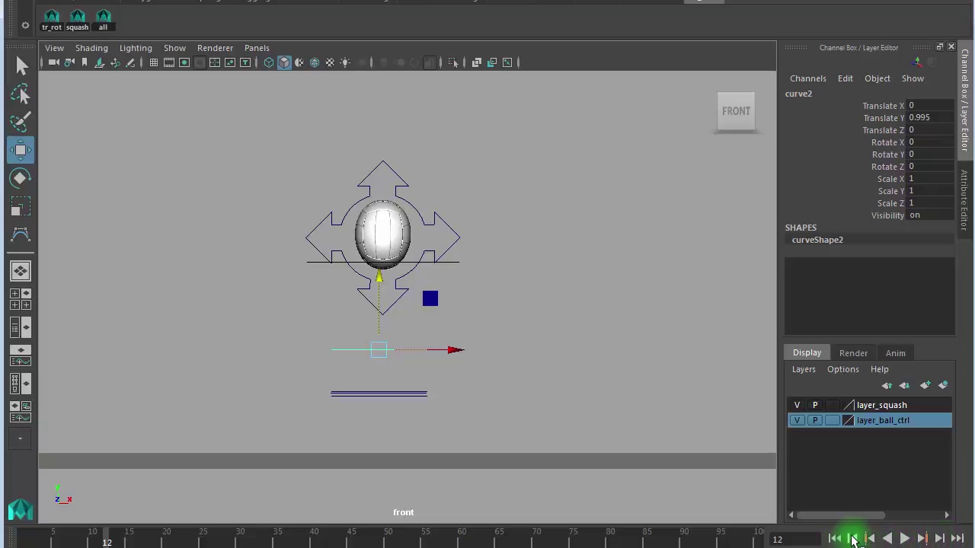
left_click(852, 539)
left_click(852, 539)
left_click(936, 538)
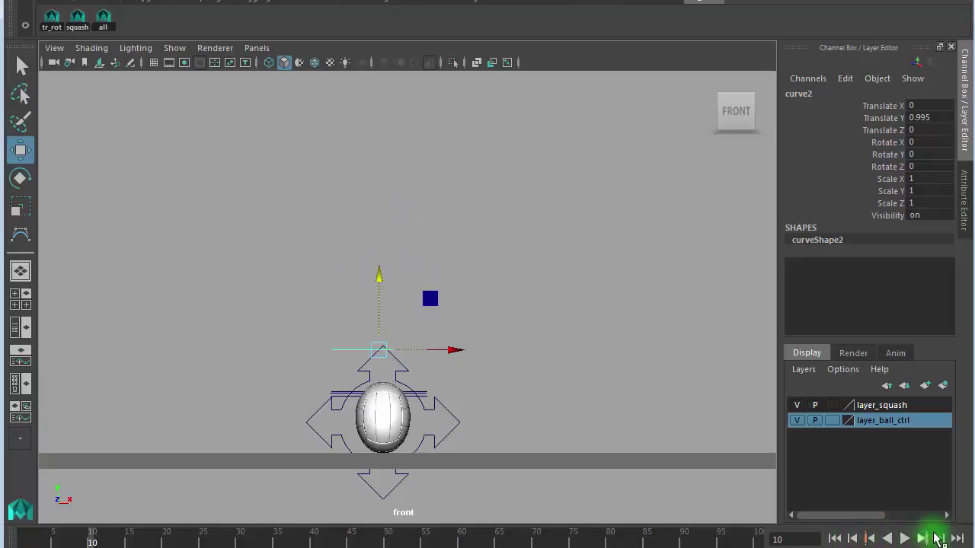
left_click(939, 537)
left_click(938, 537)
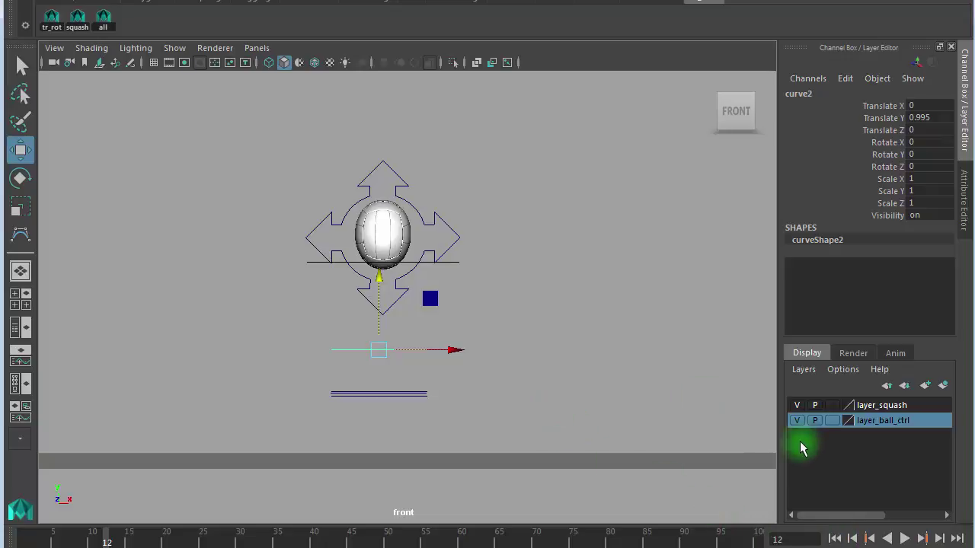
Step: Hide layer_squash, raise curve6 to Translate Y 3.574 at frame 12, then show the layer again
left_click(813, 418)
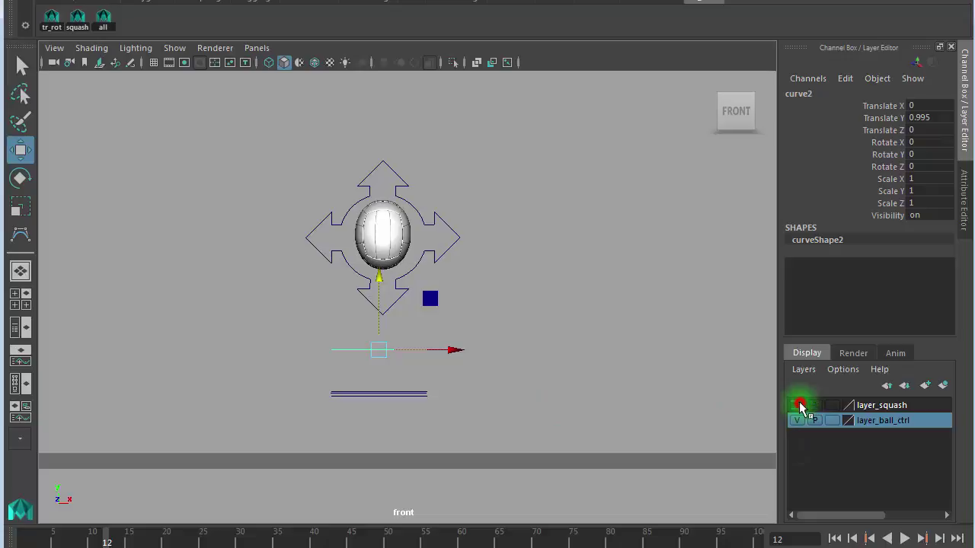
left_click(797, 405)
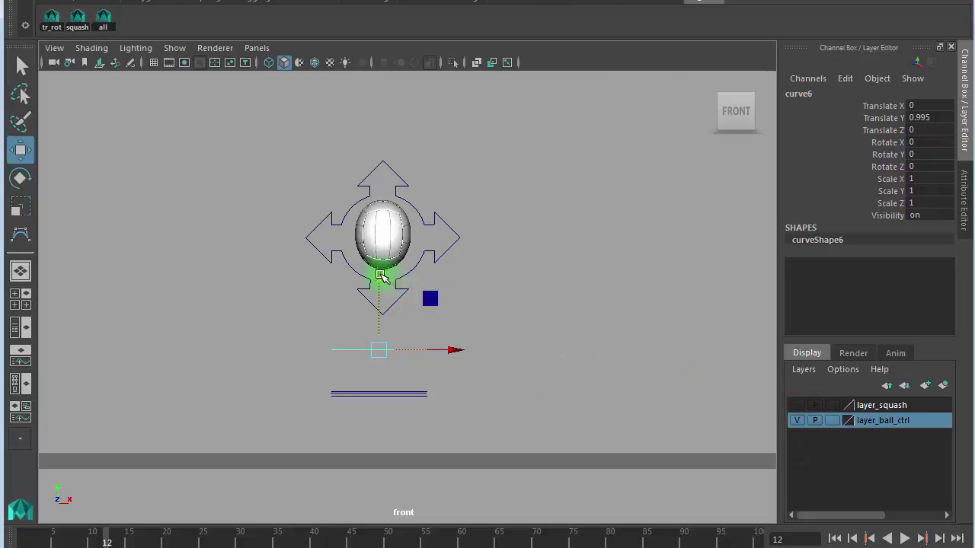
left_click_drag(379, 276, 390, 198)
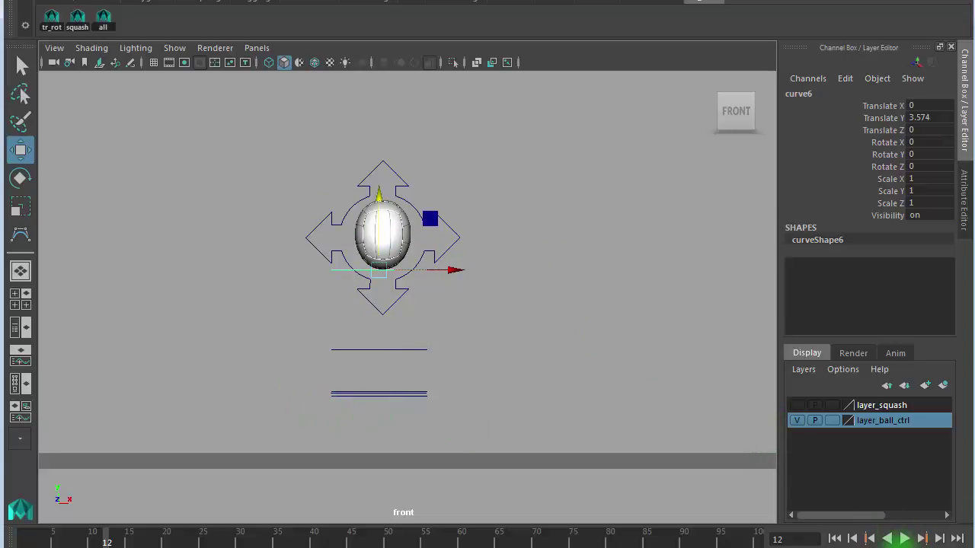
left_click(794, 405)
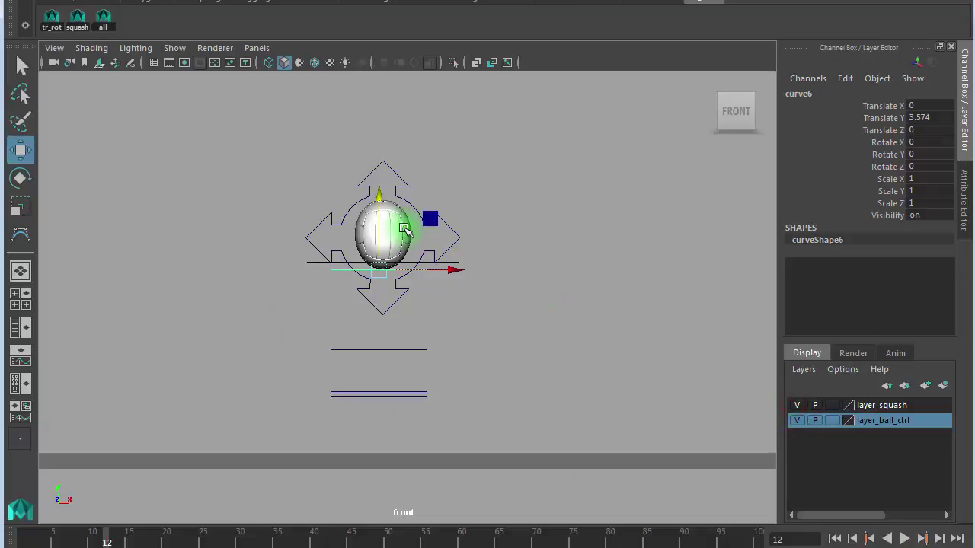
Step: Select the squash control and raise it at frame 11 so the ball stretches off the floor
left_click(81, 27)
mouse_move(384, 189)
left_mouse_down()
mouse_move(383, 135)
mouse_move(383, 272)
mouse_move(385, 115)
mouse_move(381, 196)
mouse_move(392, 148)
mouse_move(421, 169)
left_mouse_up()
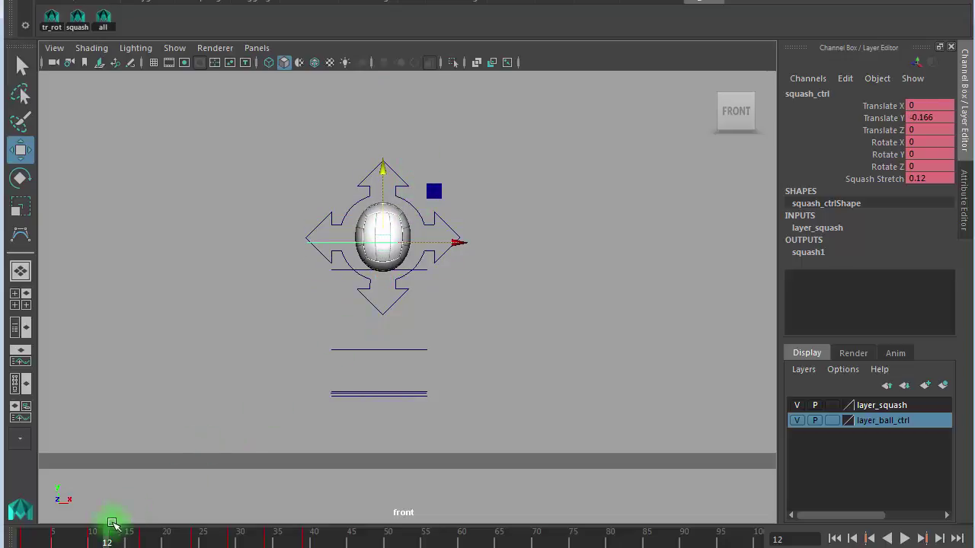
left_click_drag(112, 524, 91, 536)
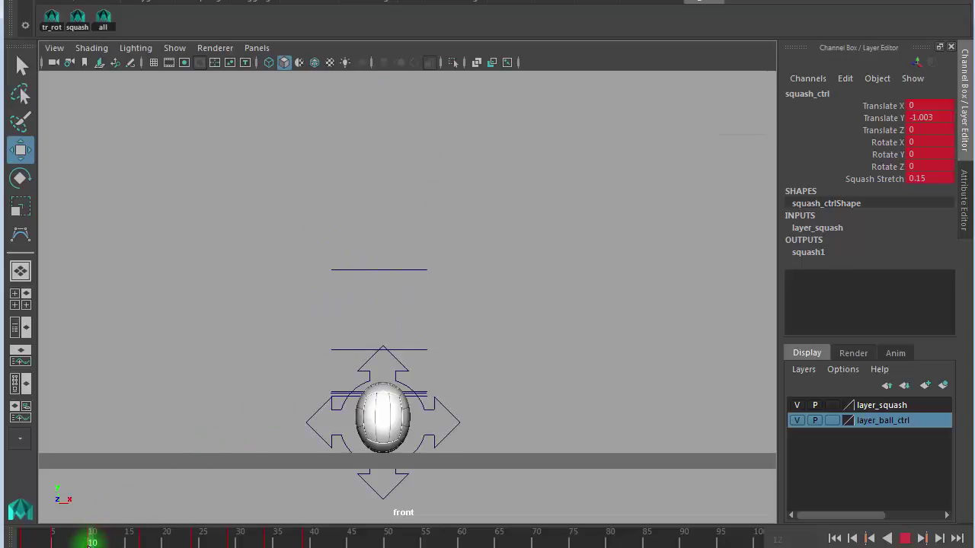
left_click_drag(92, 537, 144, 537)
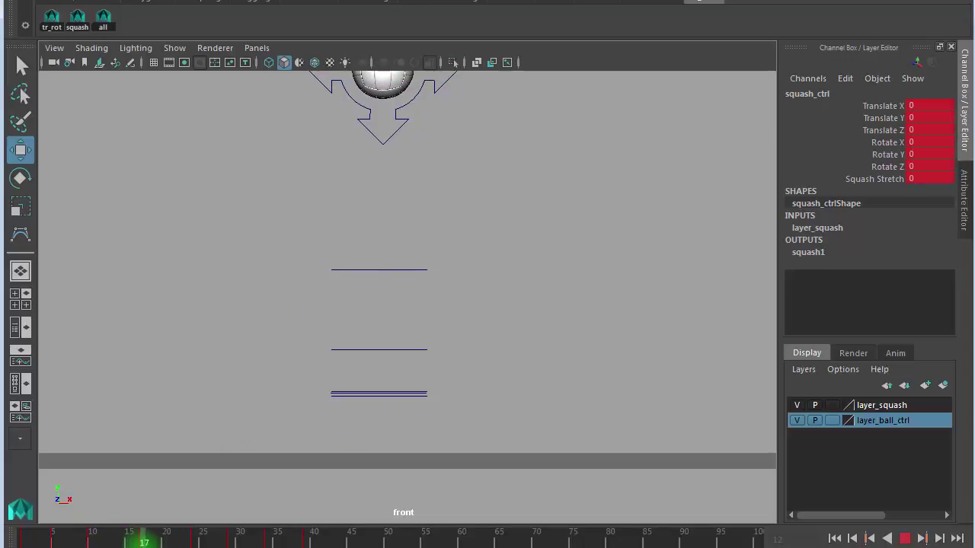
right_click_drag(502, 344, 346, 302, "alt")
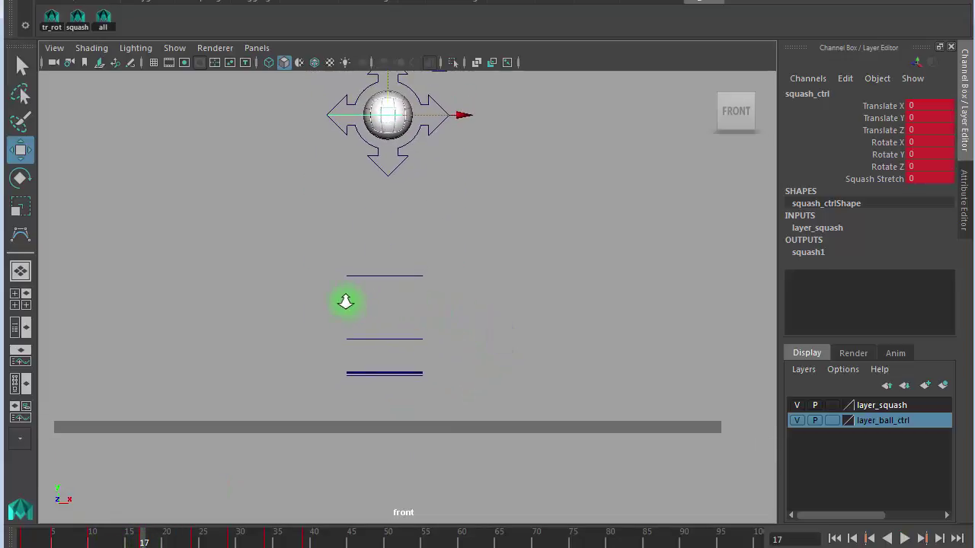
left_click(153, 540)
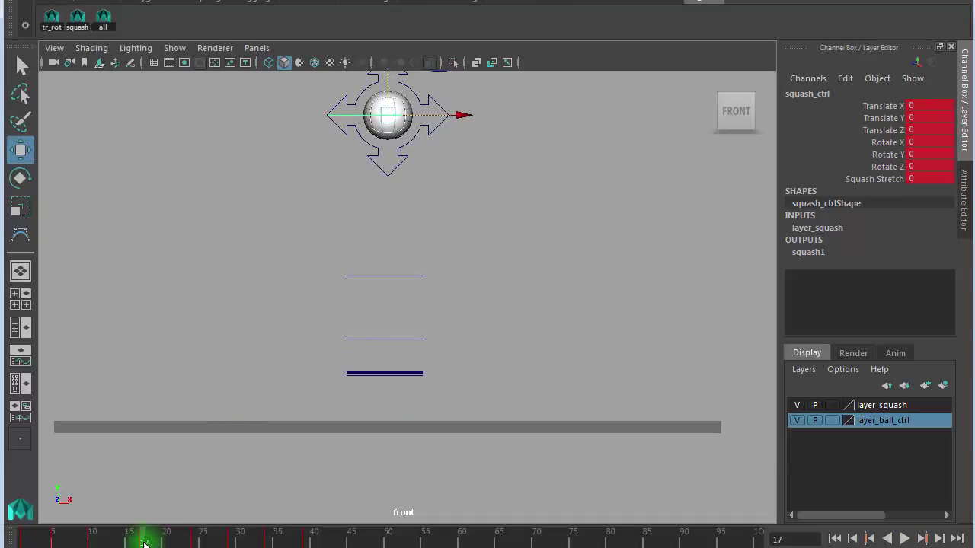
left_click_drag(144, 542, 91, 542)
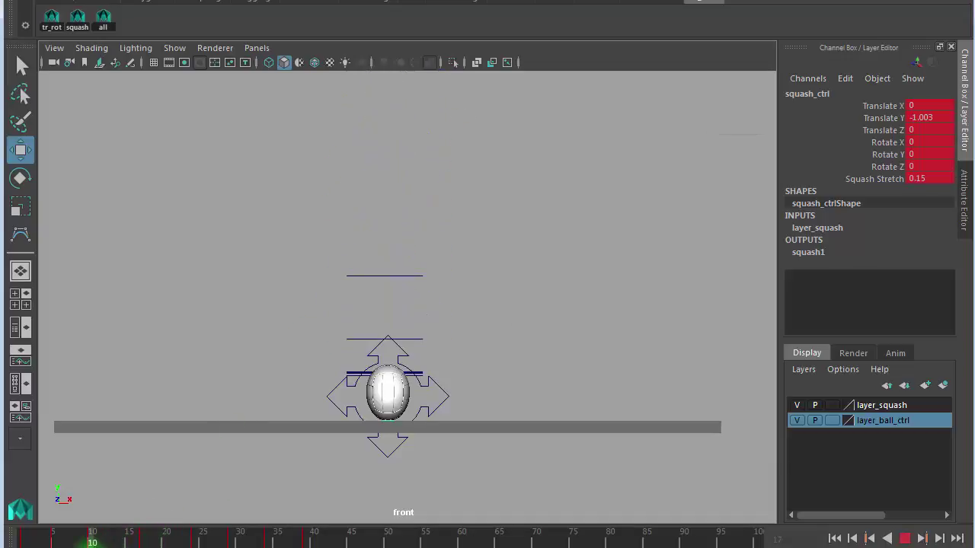
left_click(292, 433)
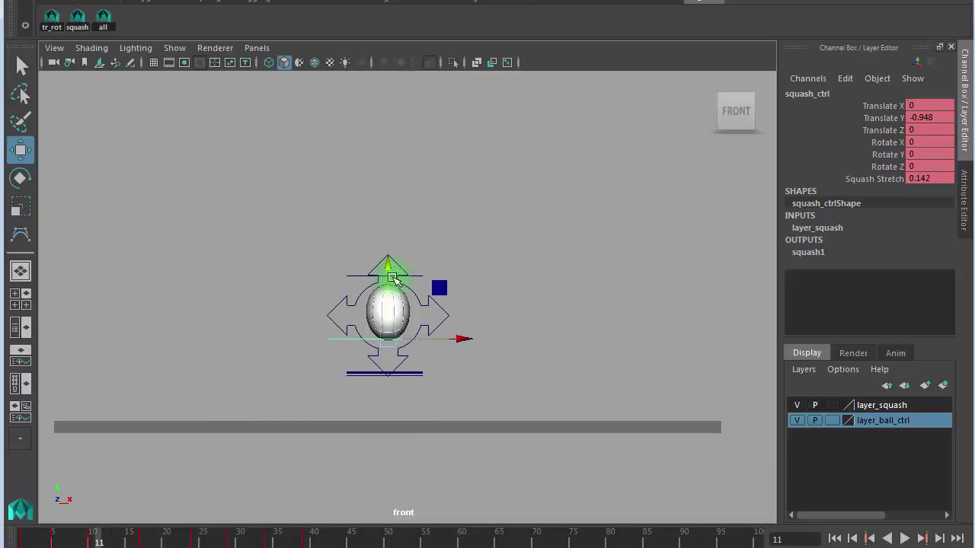
mouse_move(388, 263)
left_mouse_down()
mouse_move(392, 237)
mouse_move(395, 264)
left_mouse_up()
Step: Zoom in on the ball and play back the bounce, reviewing around frame 16
mouse_move(105, 542)
left_mouse_down()
mouse_move(115, 543)
mouse_move(91, 542)
mouse_move(136, 542)
left_mouse_up()
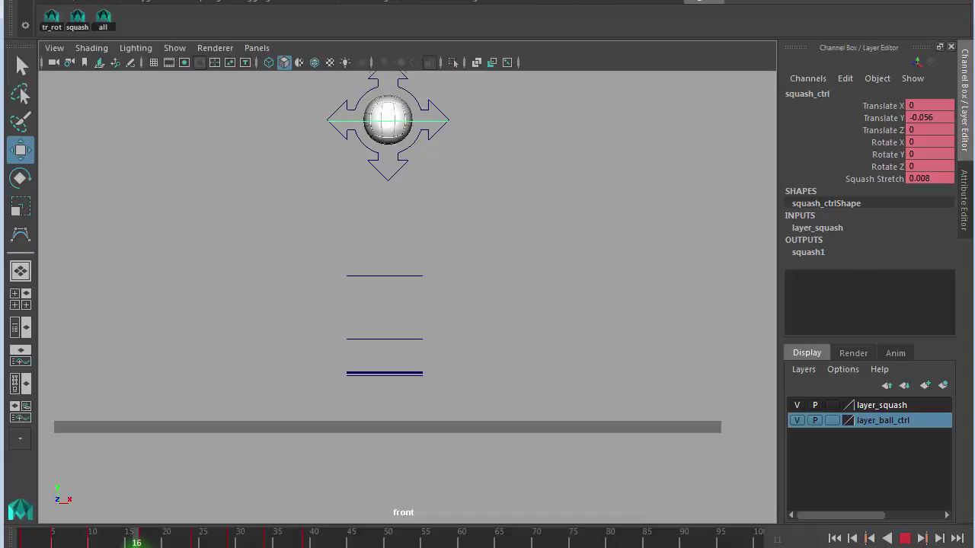
left_click(215, 465)
right_click_drag(421, 226, 598, 195, "alt")
middle_click_drag(598, 196, 511, 420, "alt")
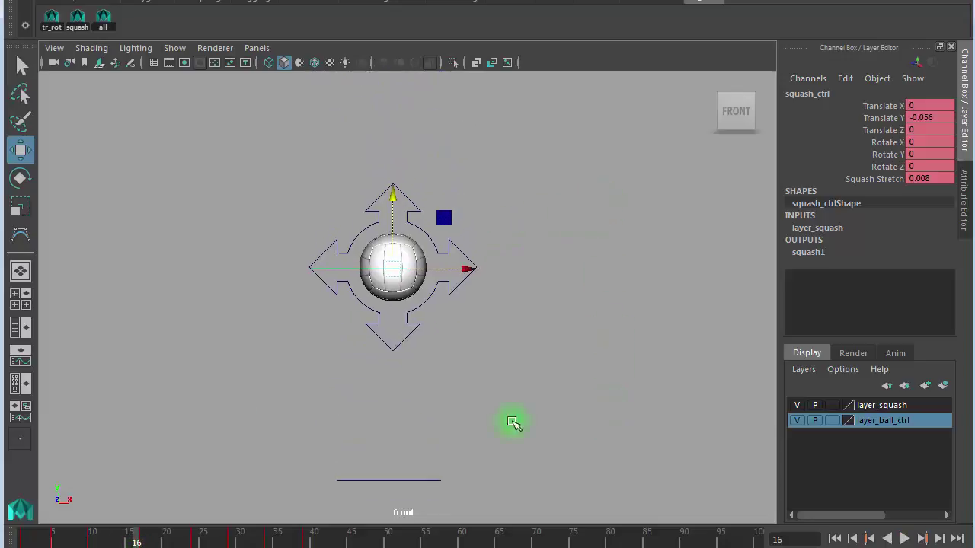
right_click_drag(510, 419, 627, 383, "alt")
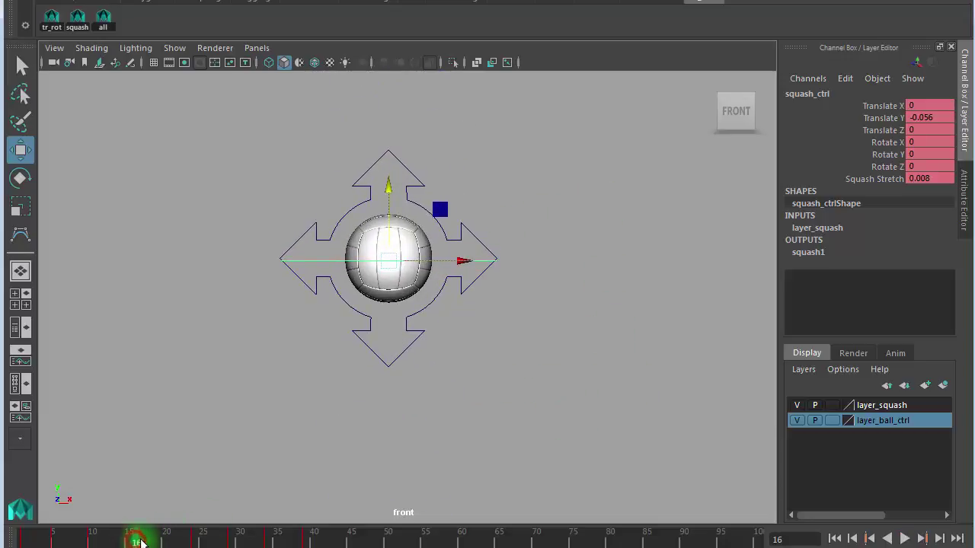
key("alt+v")
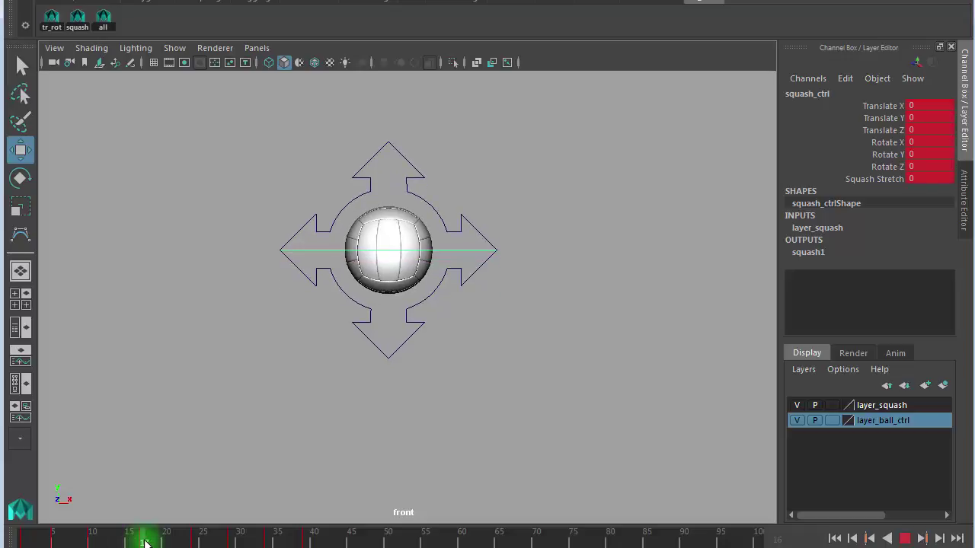
left_click_drag(145, 542, 137, 542)
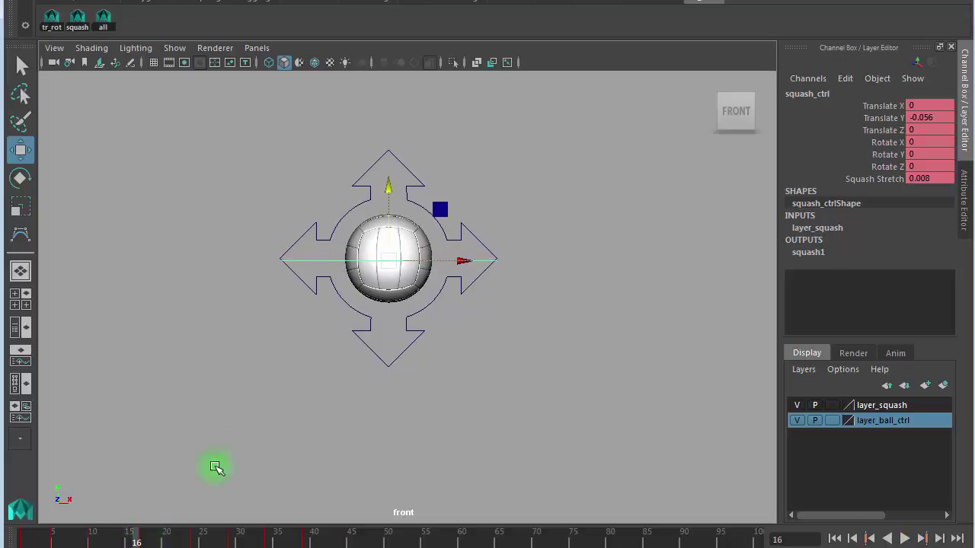
left_click_drag(411, 339, 300, 379)
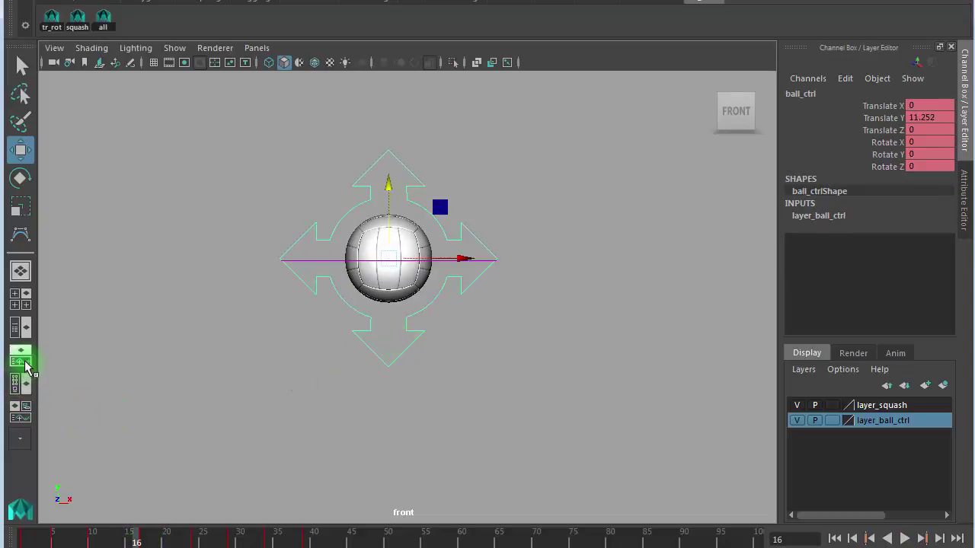
Step: Switch to the perspective plus Graph Editor layout and select the 11.442 Translate Y peak key at frame 17
left_click(21, 361)
left_click_drag(414, 392, 479, 344)
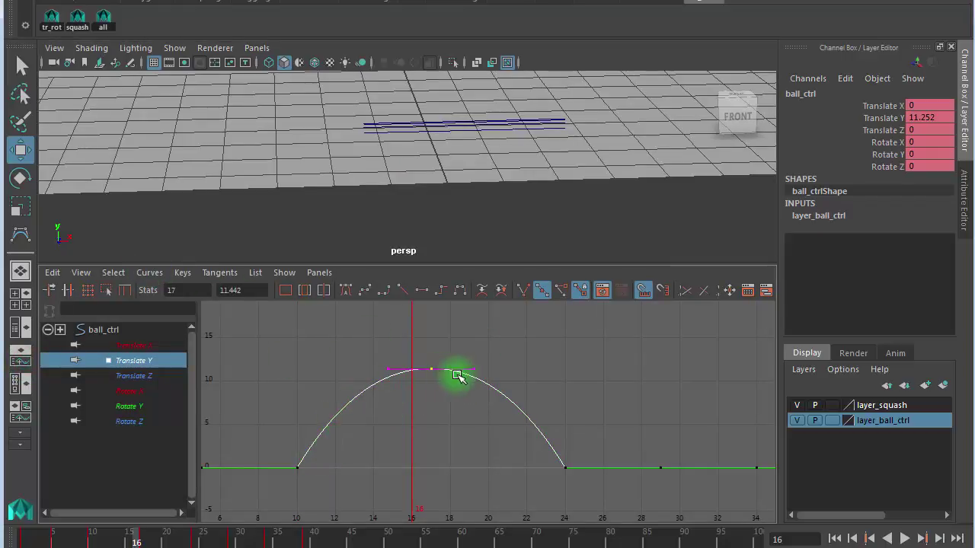
scroll(431, 405, "up", 2)
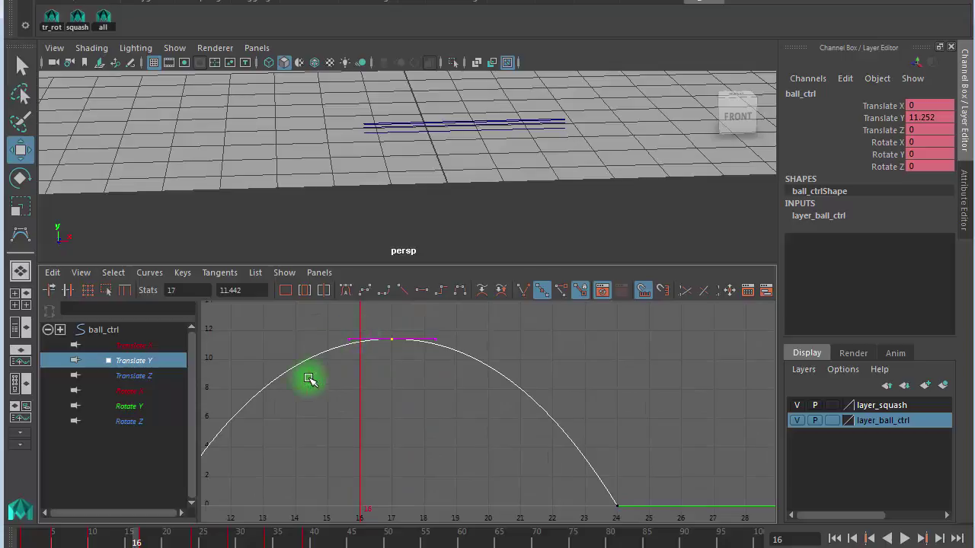
scroll(430, 392, "down", 2)
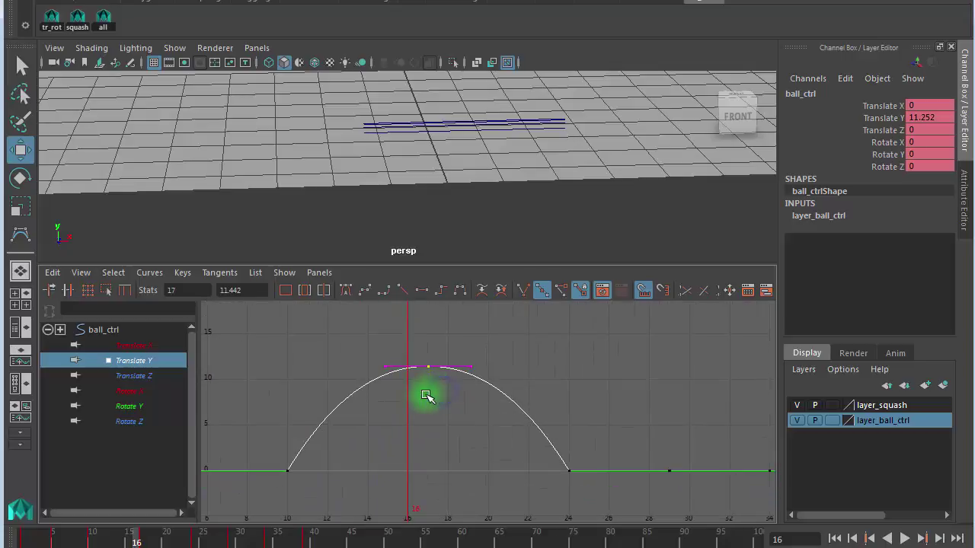
left_click(507, 347)
left_click(409, 387)
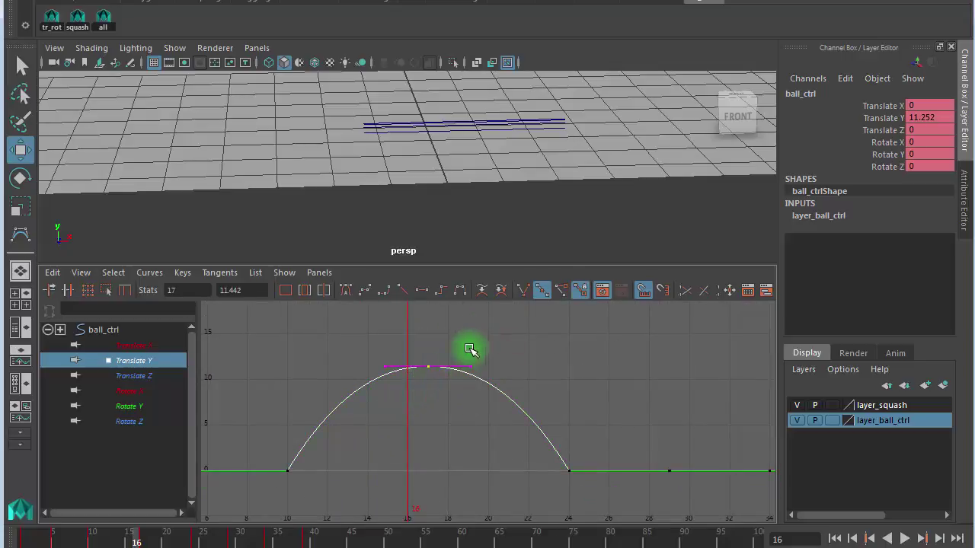
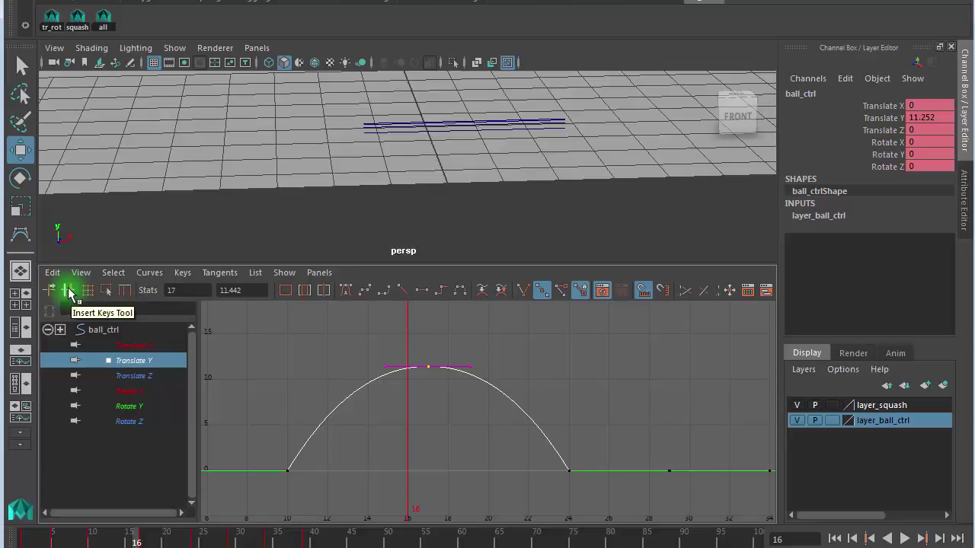
Step: Insert keys on the Translate Y curve at frame 16 and along the rising side
left_click(67, 292)
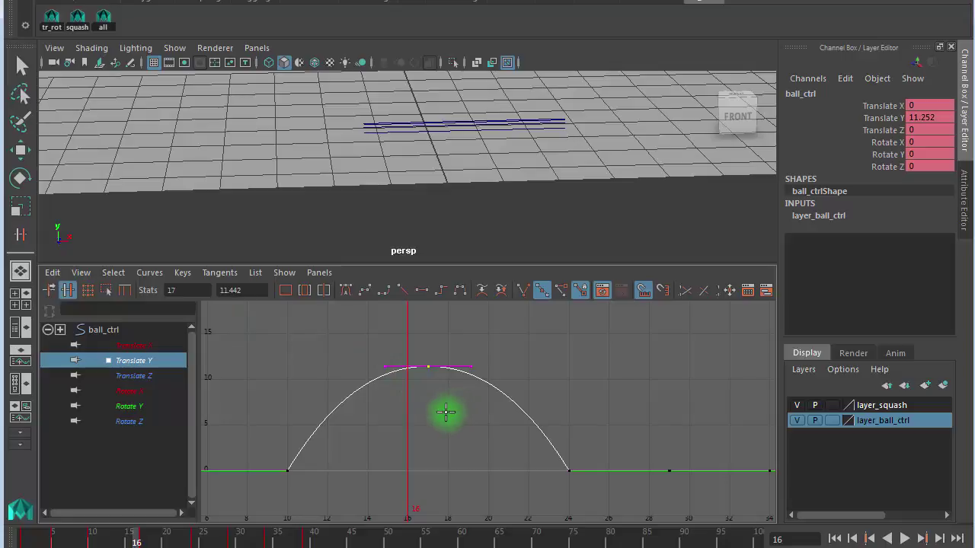
mouse_move(442, 413)
middle_mouse_down()
mouse_move(457, 432)
mouse_move(410, 432)
middle_mouse_up()
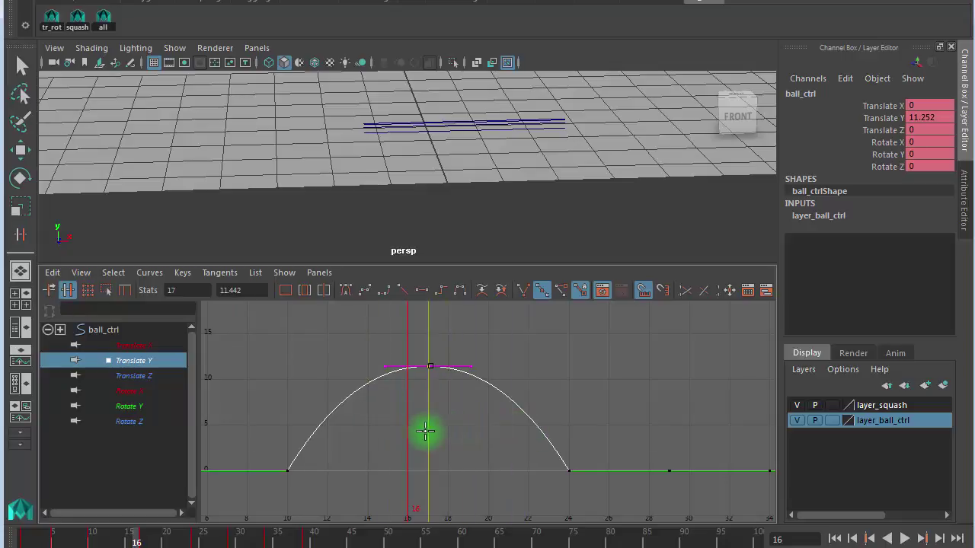
middle_click(410, 432)
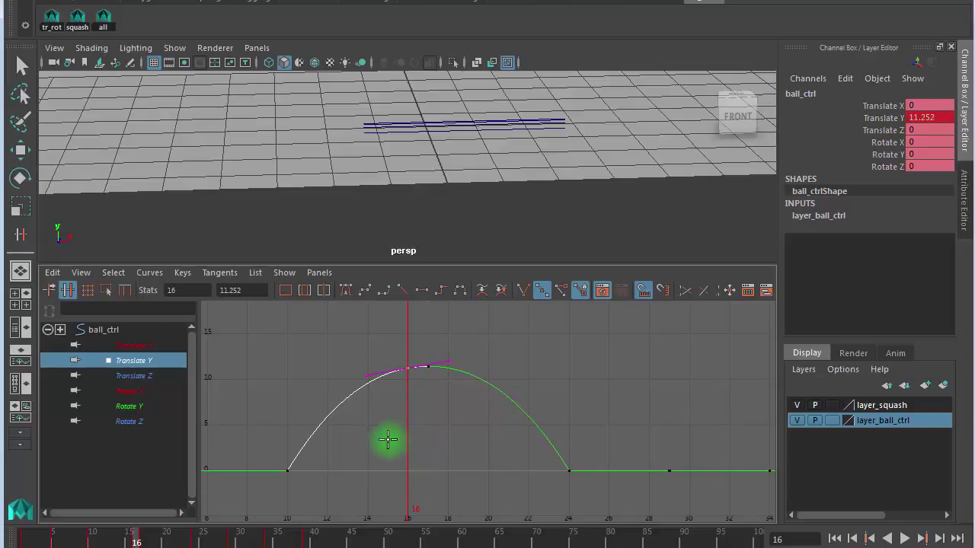
middle_click_drag(388, 439, 323, 461)
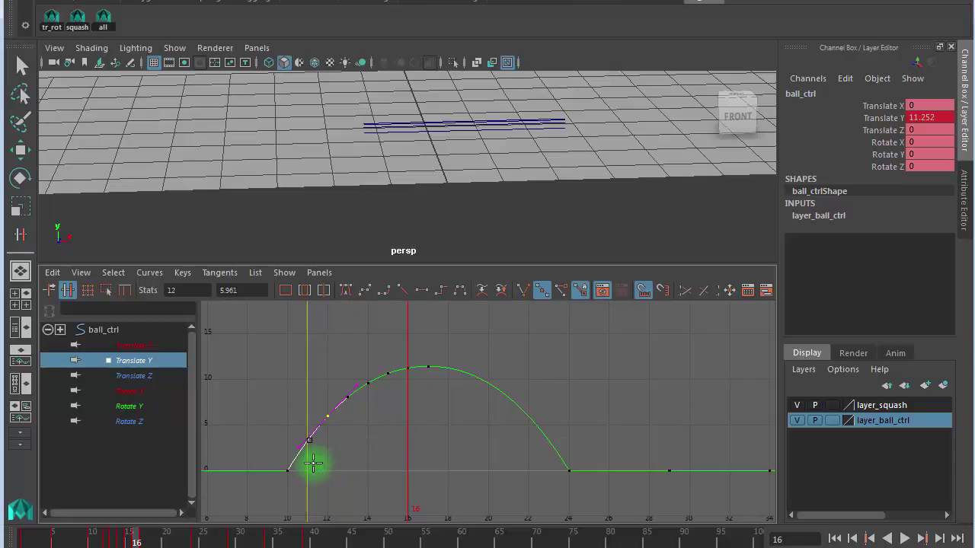
Step: Return to the move tool and reselect the peak key at frame 17
key("w")
left_click(339, 351)
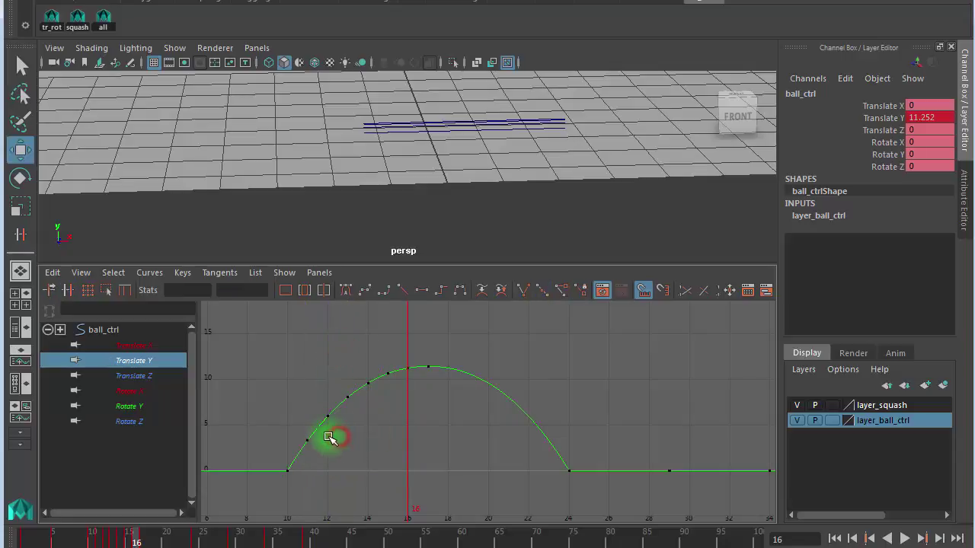
mouse_move(326, 437)
left_mouse_down()
mouse_move(395, 359)
mouse_move(394, 376)
mouse_move(439, 348)
left_mouse_up()
left_click(441, 383)
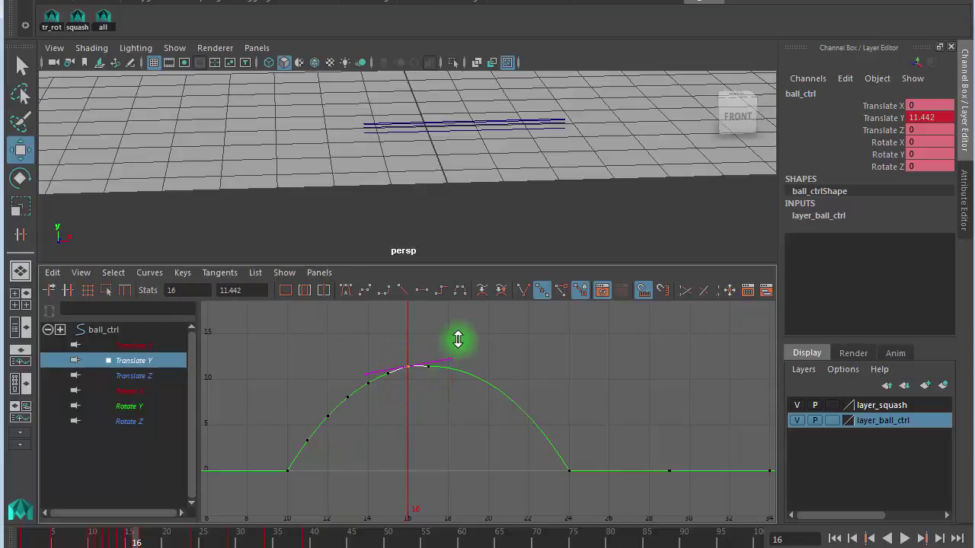
left_click_drag(352, 420, 380, 350)
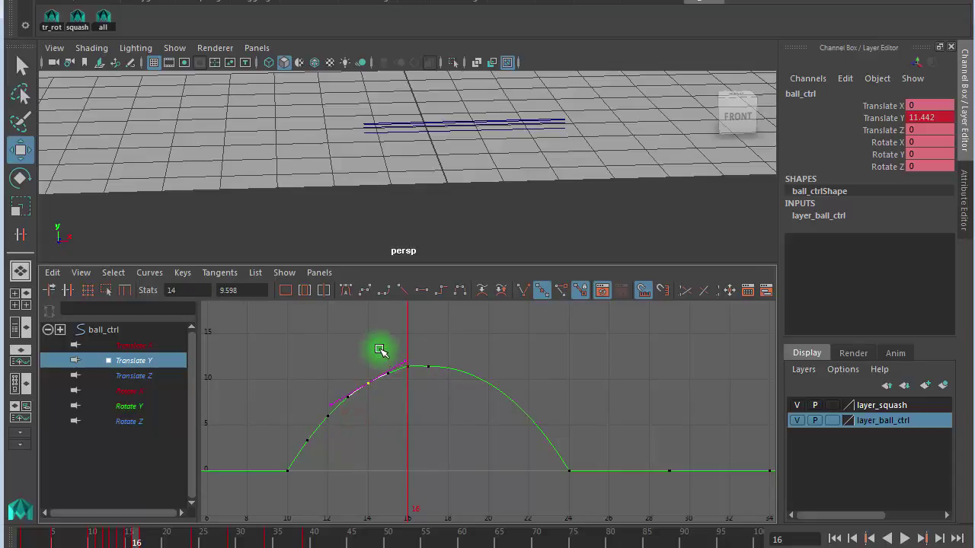
left_click_drag(380, 393, 396, 349)
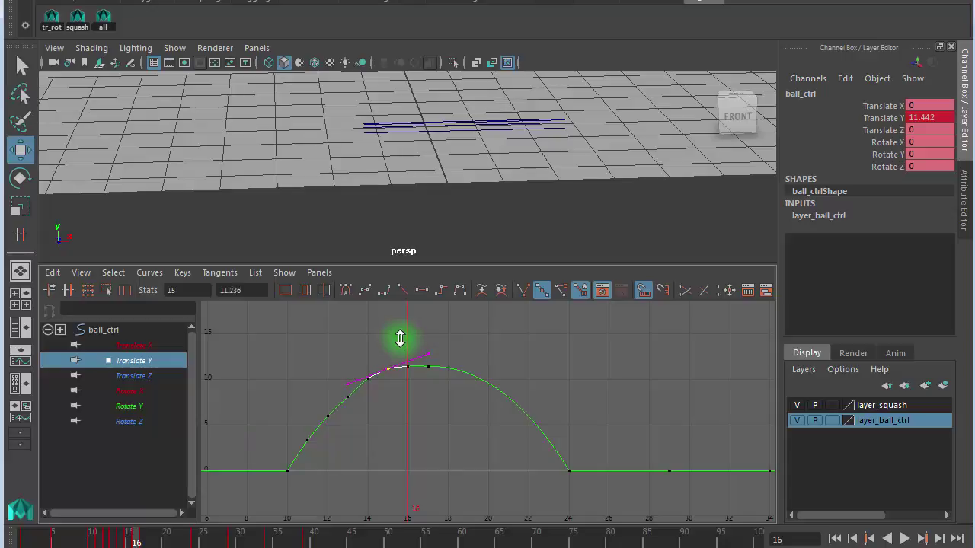
left_click(453, 421)
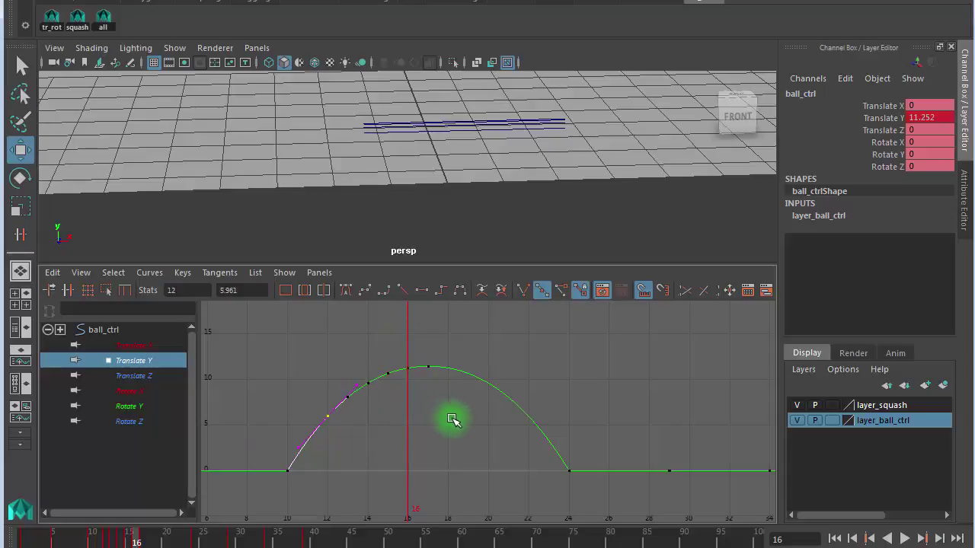
left_click(452, 420)
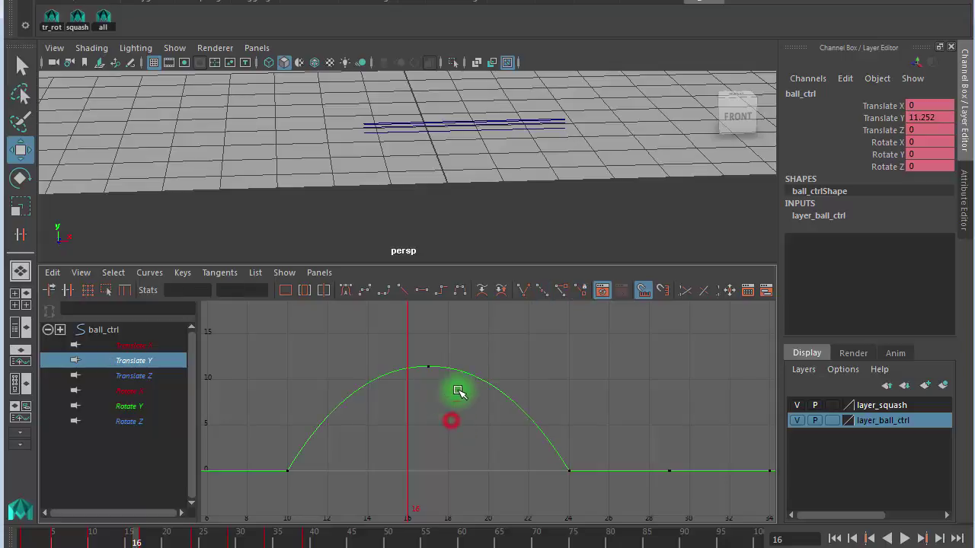
left_click_drag(500, 337, 402, 384)
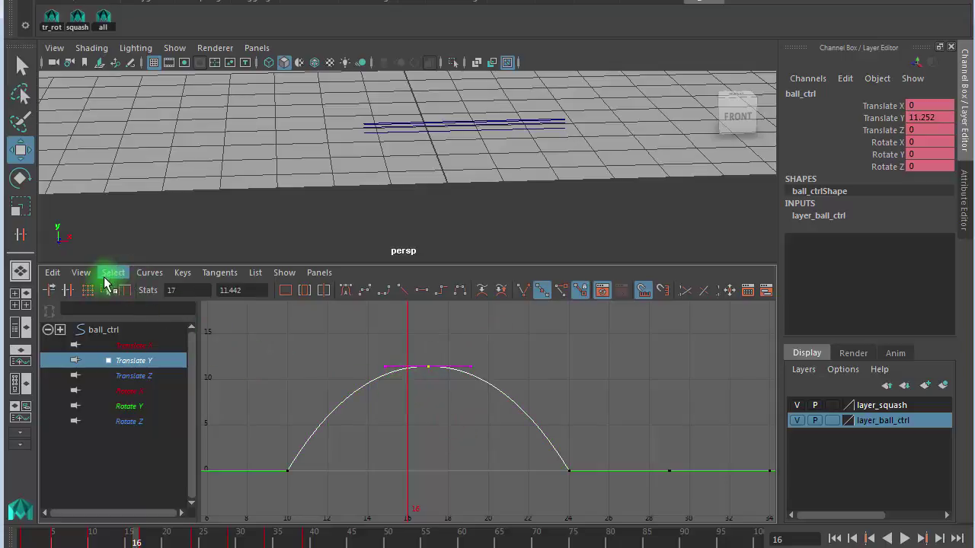
left_click(386, 373)
Step: Tear off the Curves menu as a floating panel placed above the graph
left_click(155, 273)
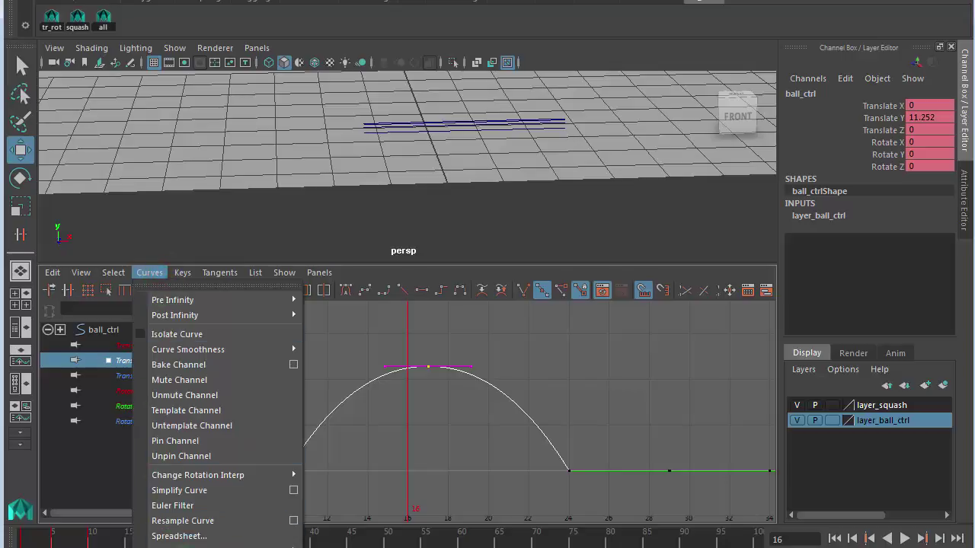
left_click(152, 274)
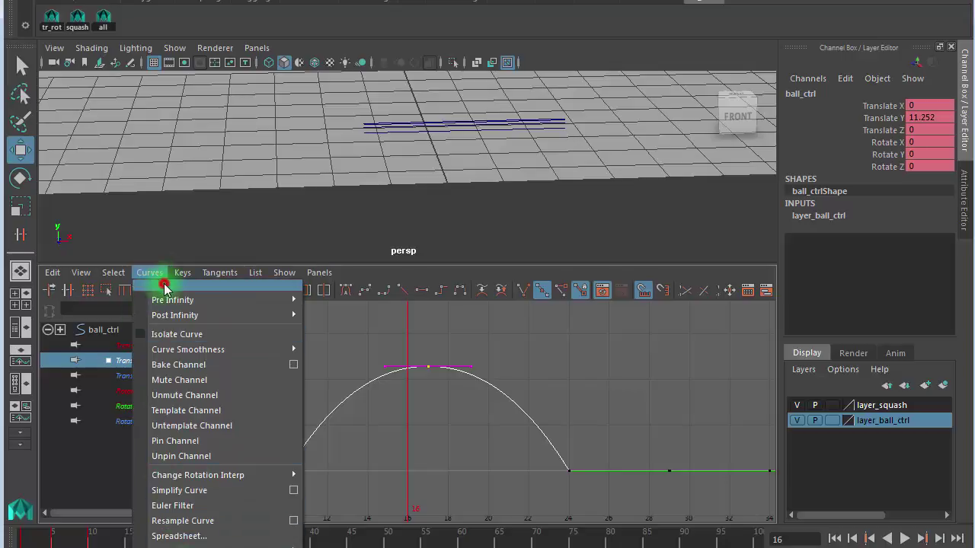
left_click(164, 286)
left_click_drag(233, 156, 239, 102)
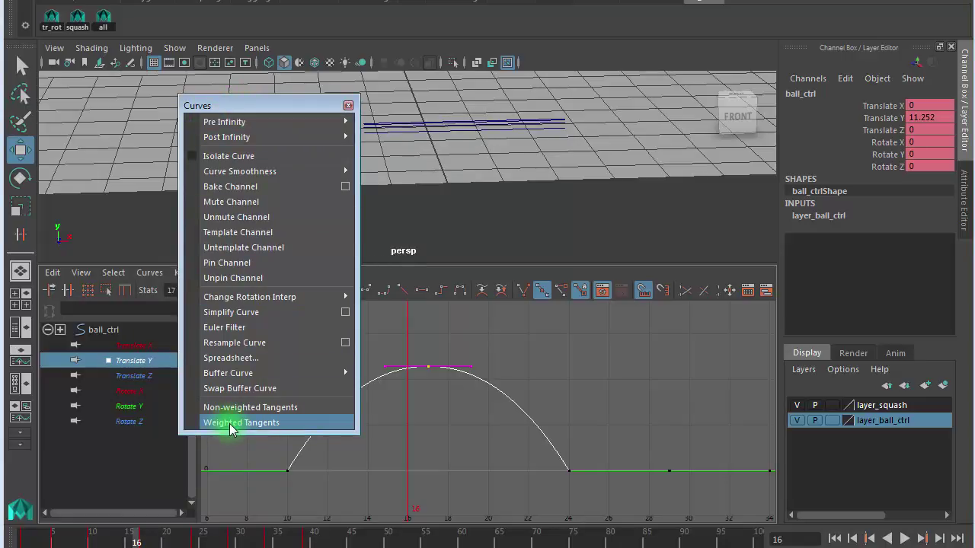
Step: Apply Weighted Tangents to the curve and fine-tune the peak key's tangent handles
left_click(385, 369)
mouse_move(384, 369)
left_mouse_down()
mouse_move(441, 363)
mouse_move(490, 374)
mouse_move(409, 374)
mouse_move(486, 366)
left_mouse_up()
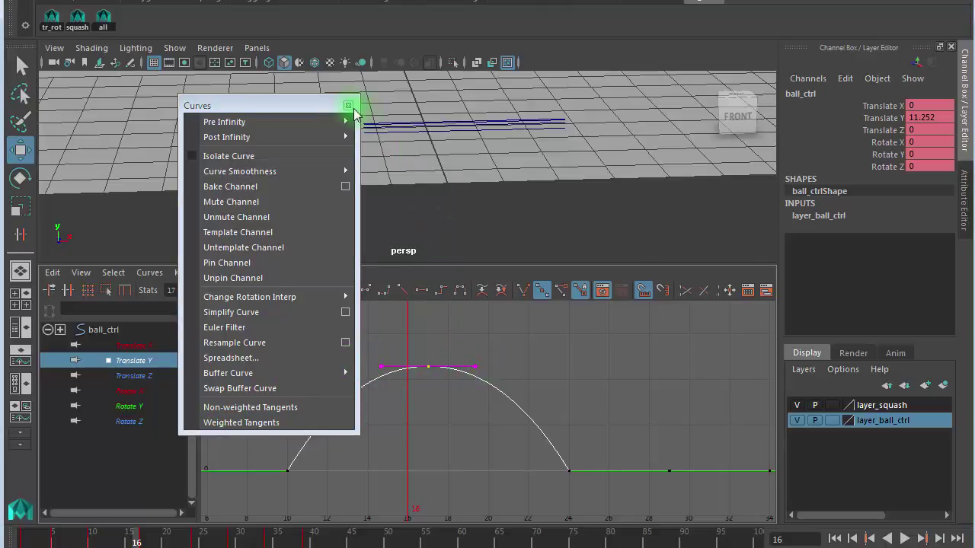
left_click(348, 107)
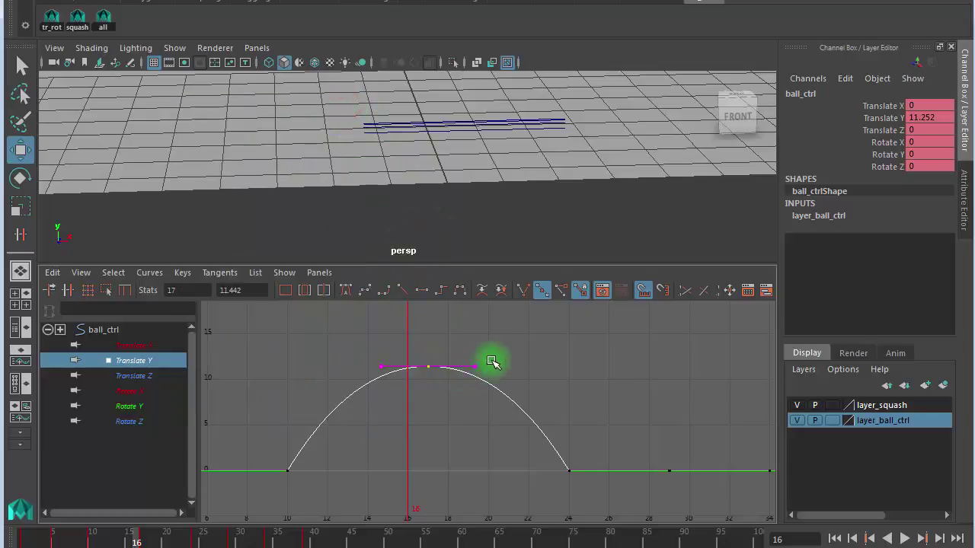
mouse_move(470, 368)
left_mouse_down()
mouse_move(433, 342)
mouse_move(425, 370)
left_mouse_up()
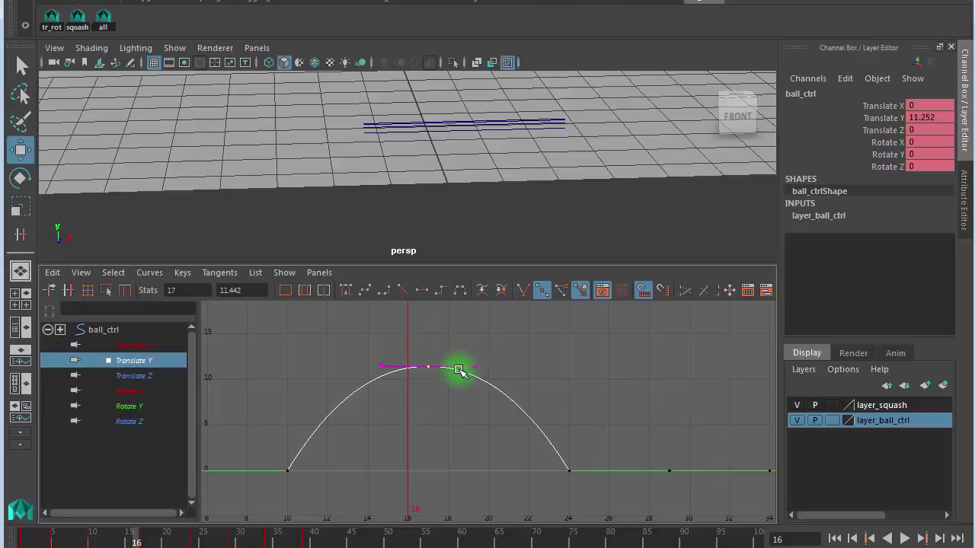
left_click(539, 292)
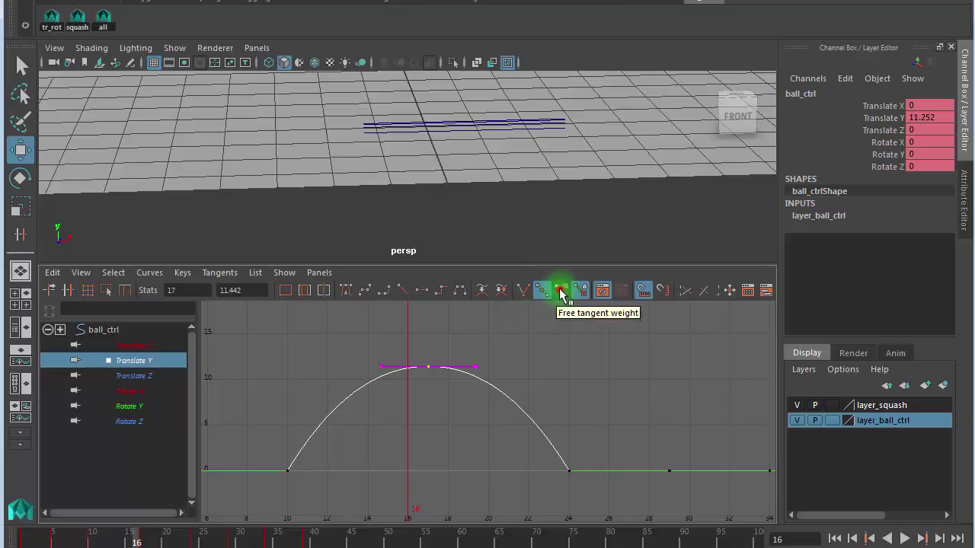
Step: Free the tangent weights and lengthen the peak key's right tangent handle
left_click(219, 276)
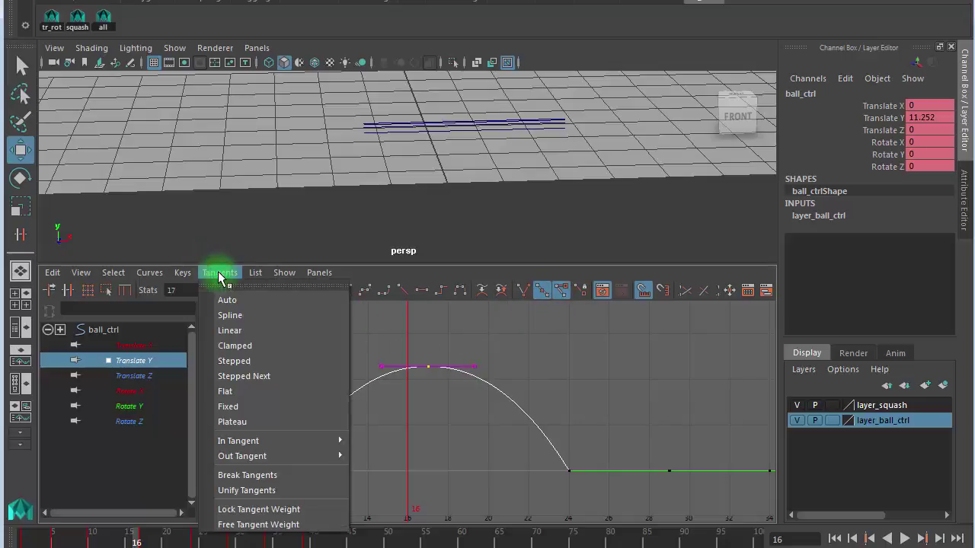
left_click(253, 524)
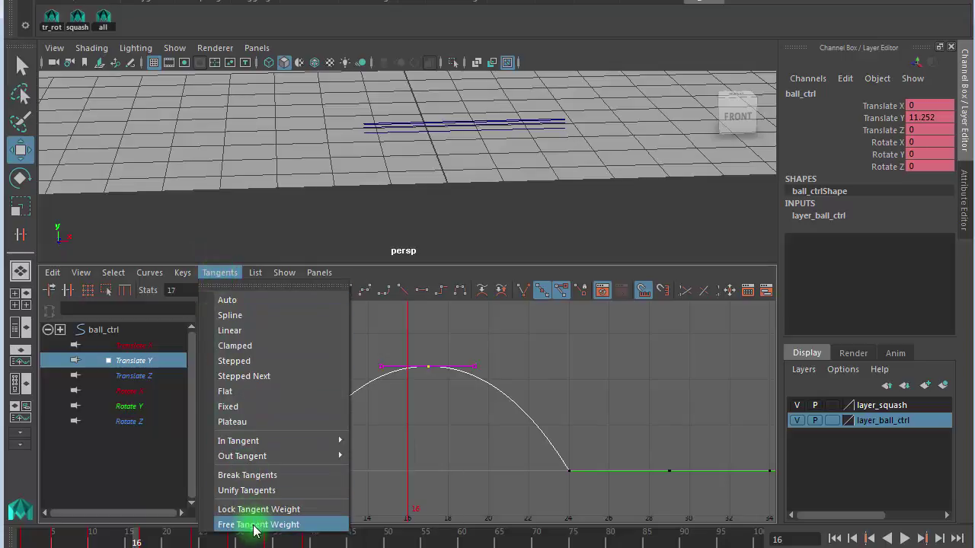
left_click(587, 370)
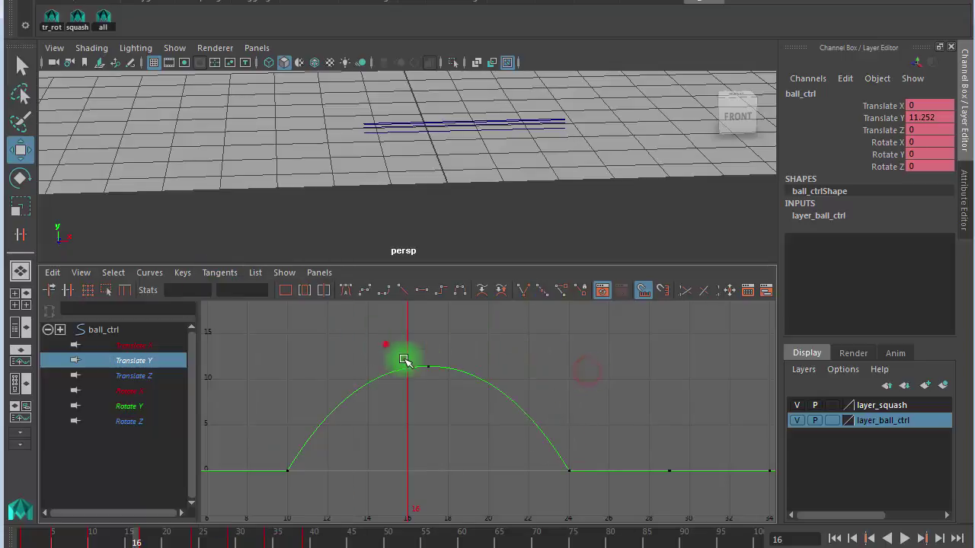
left_click_drag(386, 345, 442, 393)
left_click_drag(507, 337, 470, 394)
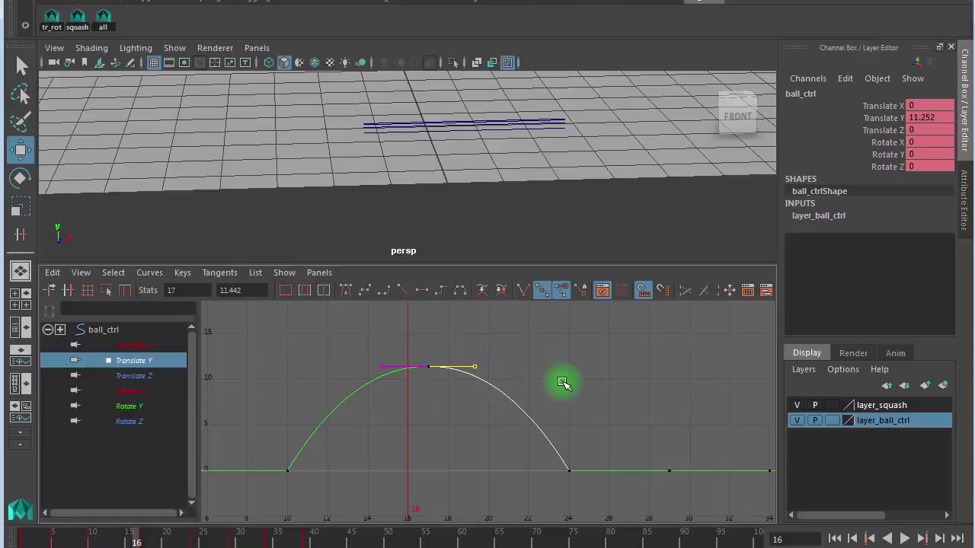
mouse_move(564, 380)
left_mouse_down()
mouse_move(617, 381)
mouse_move(541, 375)
mouse_move(626, 373)
mouse_move(518, 365)
mouse_move(632, 366)
mouse_move(541, 364)
mouse_move(576, 363)
left_mouse_up()
Step: Frame the whole Translate Y curve and reselect the peak key to show its tangents
key("a")
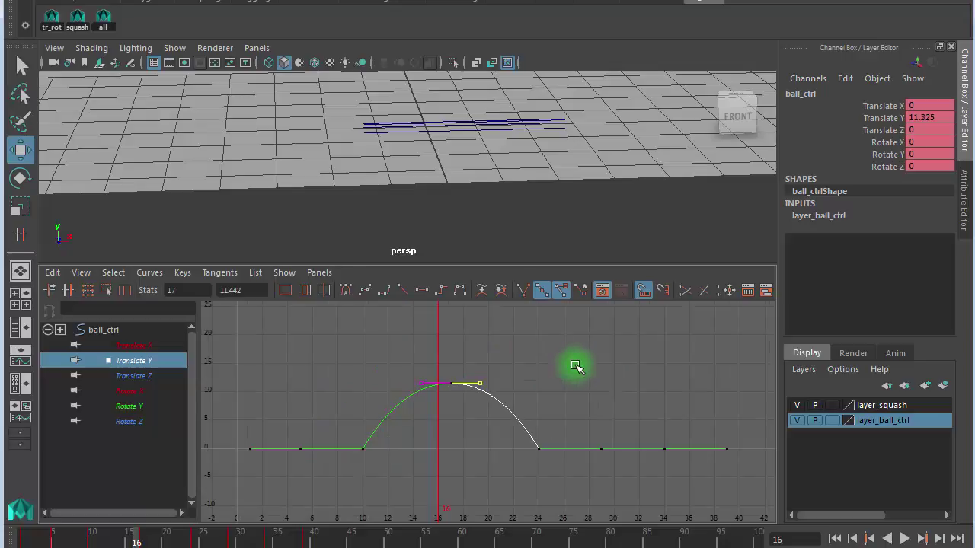
left_click(574, 364)
key("ctrl+z")
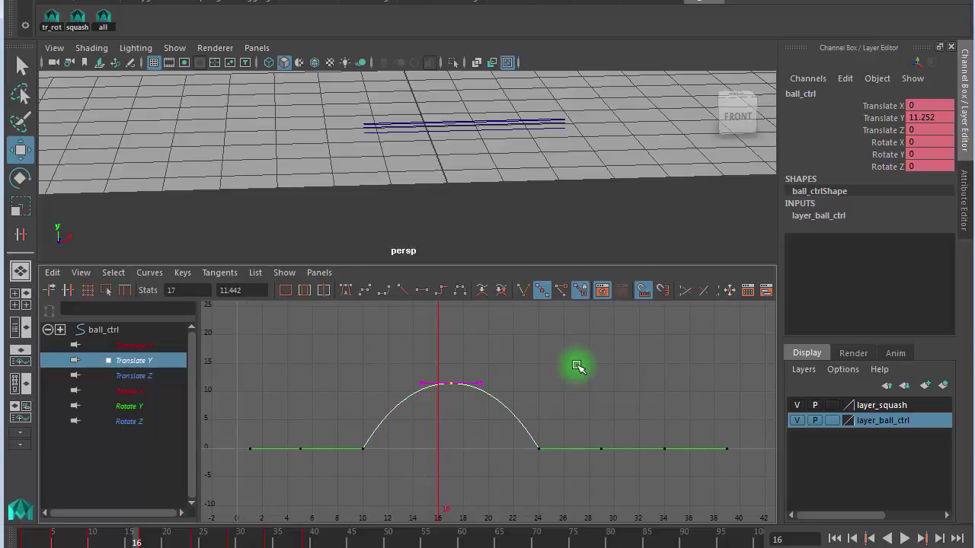
left_click(576, 366)
left_click_drag(370, 352, 537, 422)
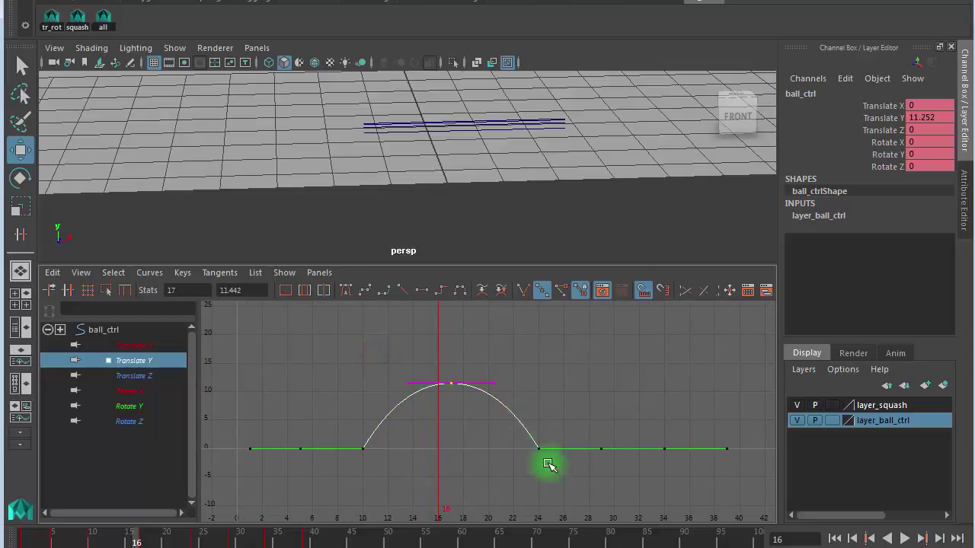
Step: Maximize the front view at frame 22 and dolly out to show ball_ctrl and the ground
left_click(17, 303)
left_click_drag(205, 537, 182, 542)
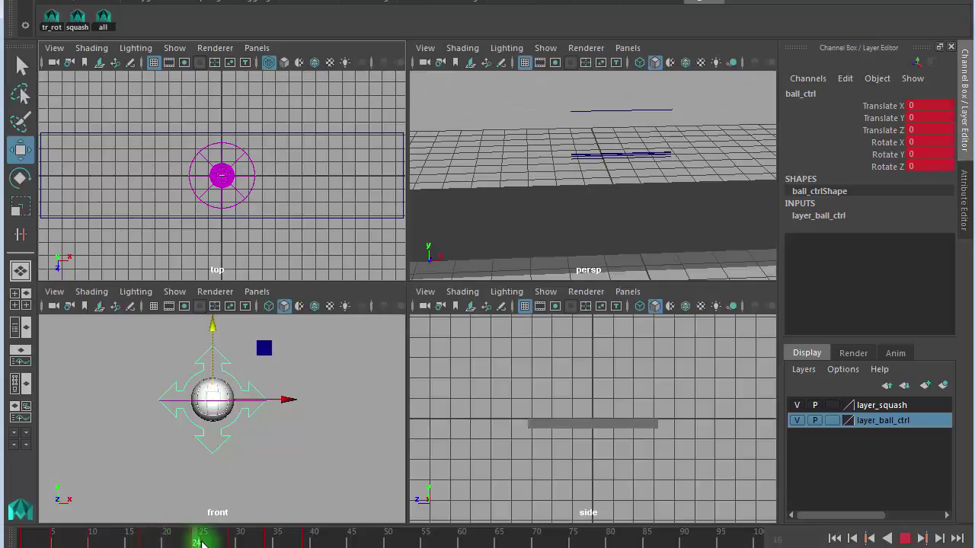
middle_click_drag(147, 380, 147, 496, "alt")
left_click(127, 449)
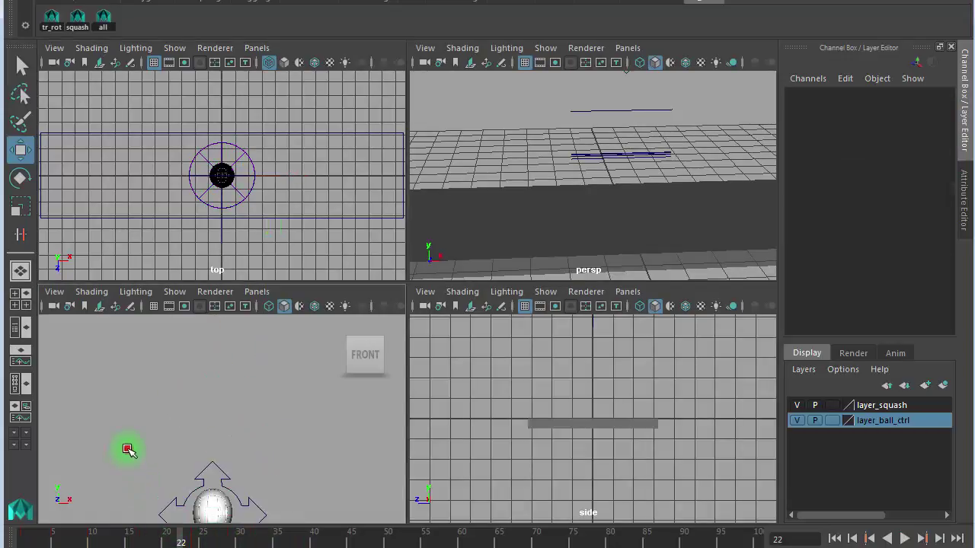
key("space")
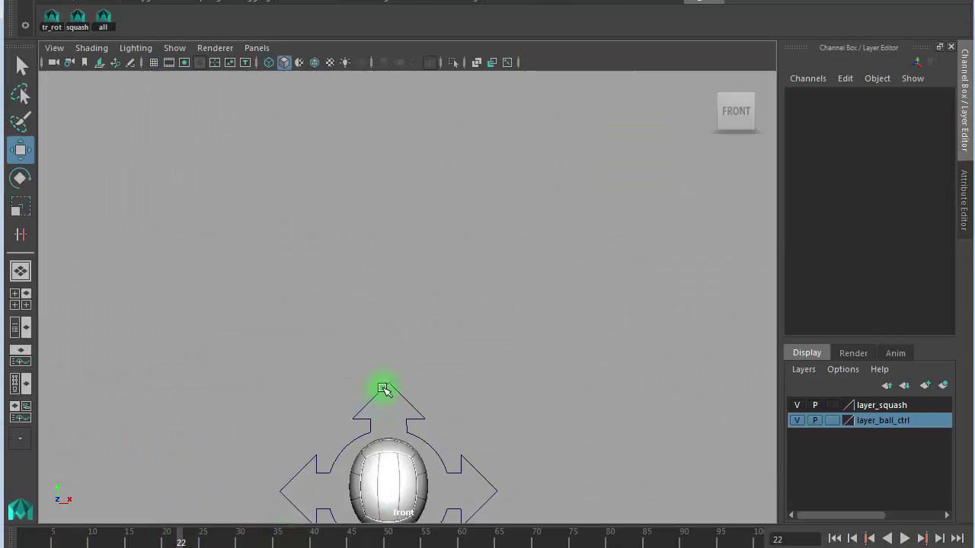
left_click(384, 386)
scroll(483, 352, "down", 1)
scroll(457, 356, "down", 2)
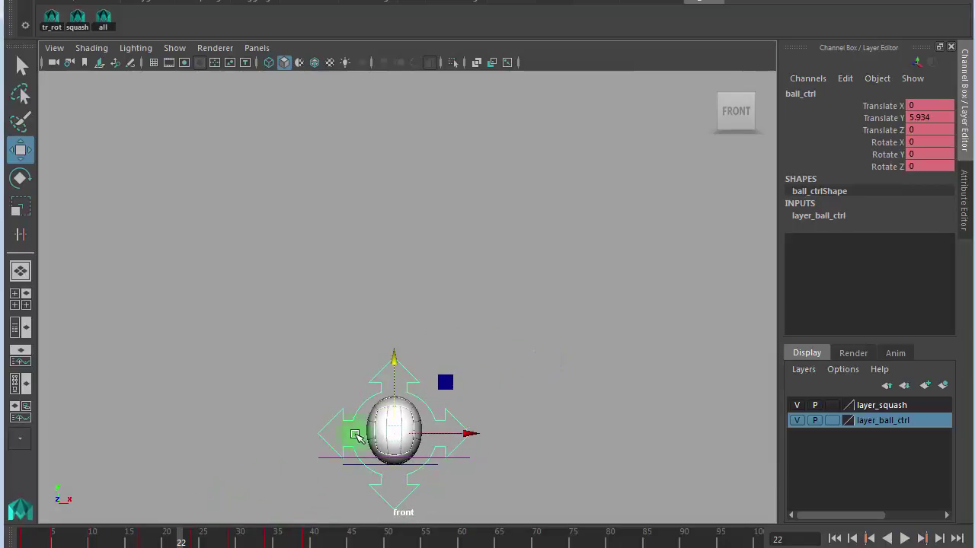
scroll(348, 327, "down", 2)
scroll(146, 311, "down", 1)
middle_click_drag(296, 360, 286, 311, "alt")
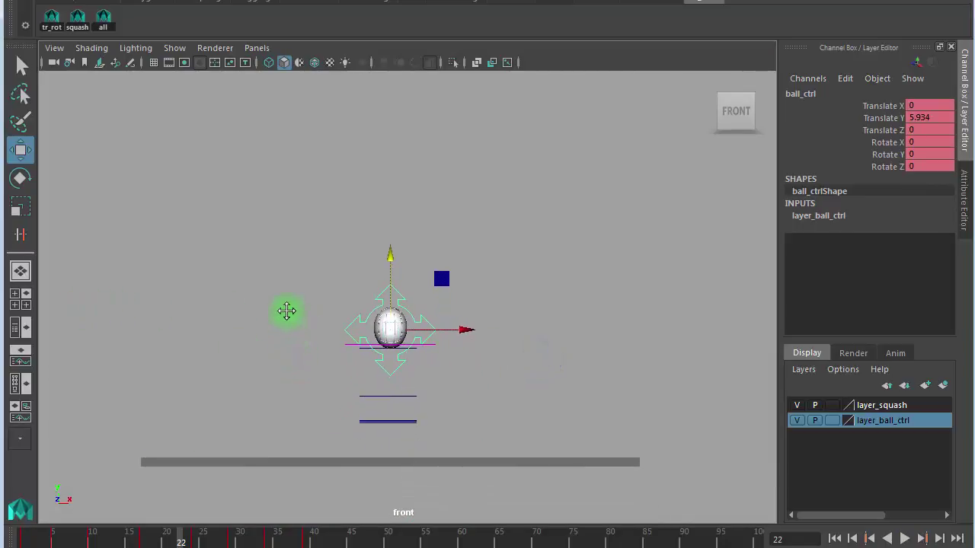
Step: Play the bounce and scrub through the contact frames to frame 24
key("alt+v")
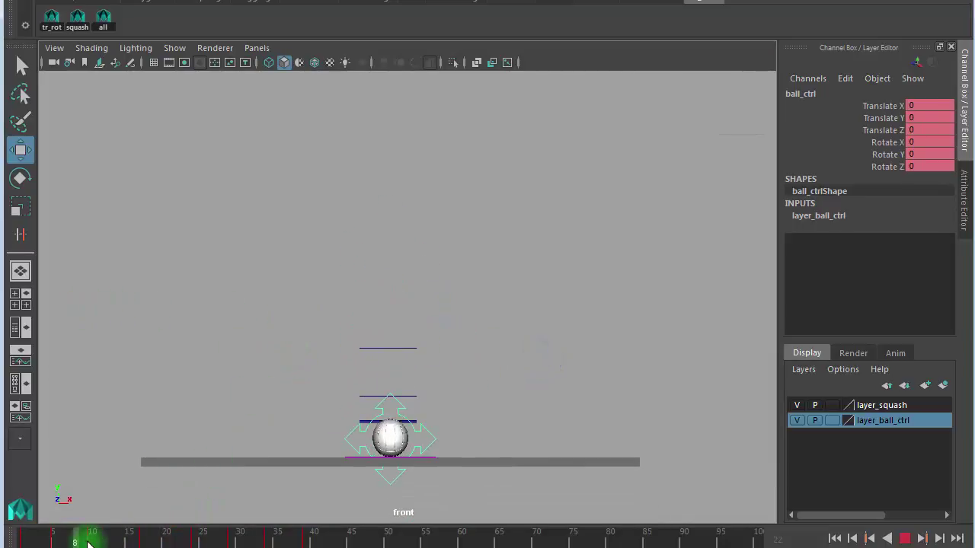
mouse_move(118, 544)
left_mouse_down()
mouse_move(239, 542)
mouse_move(196, 542)
left_mouse_up()
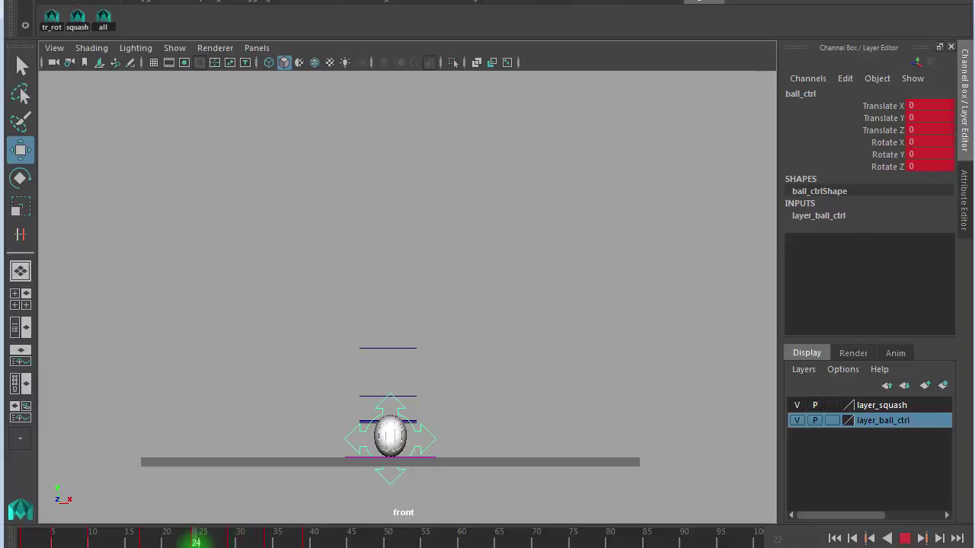
mouse_move(195, 543)
left_mouse_down()
mouse_move(231, 542)
mouse_move(188, 542)
left_mouse_up()
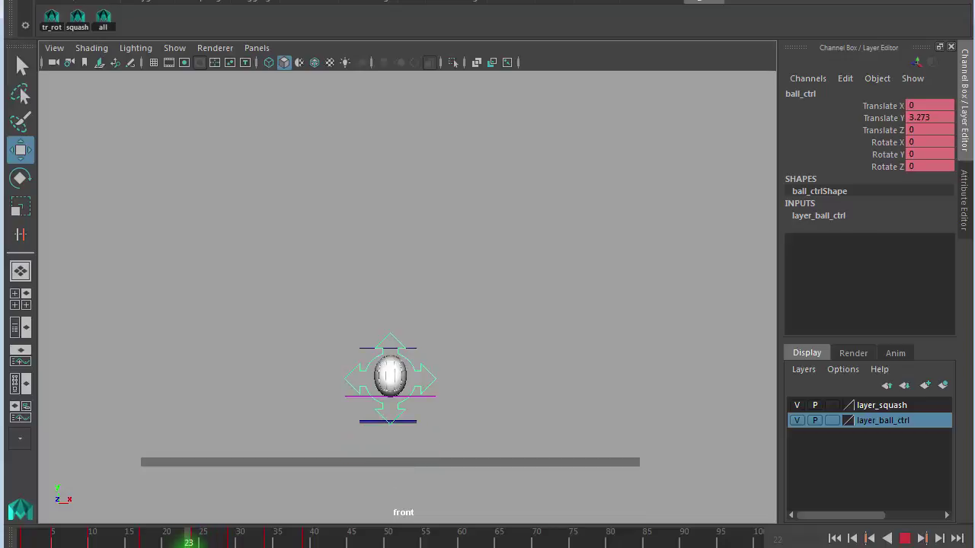
key("period")
left_click(195, 542)
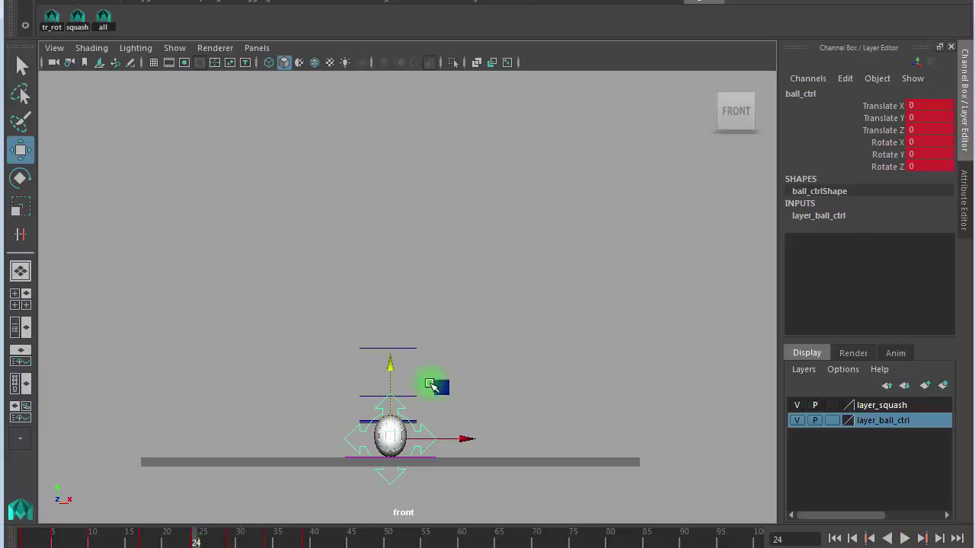
left_click(89, 21)
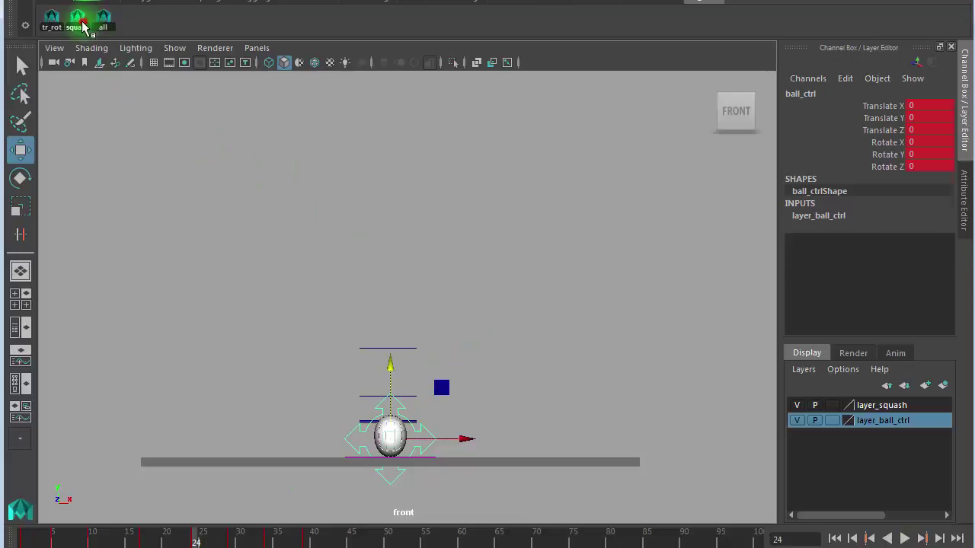
Step: Select squash_ctrl and frame its Squash Stretch curve in the Persp/Graph layout
left_click(82, 27)
left_click(20, 361)
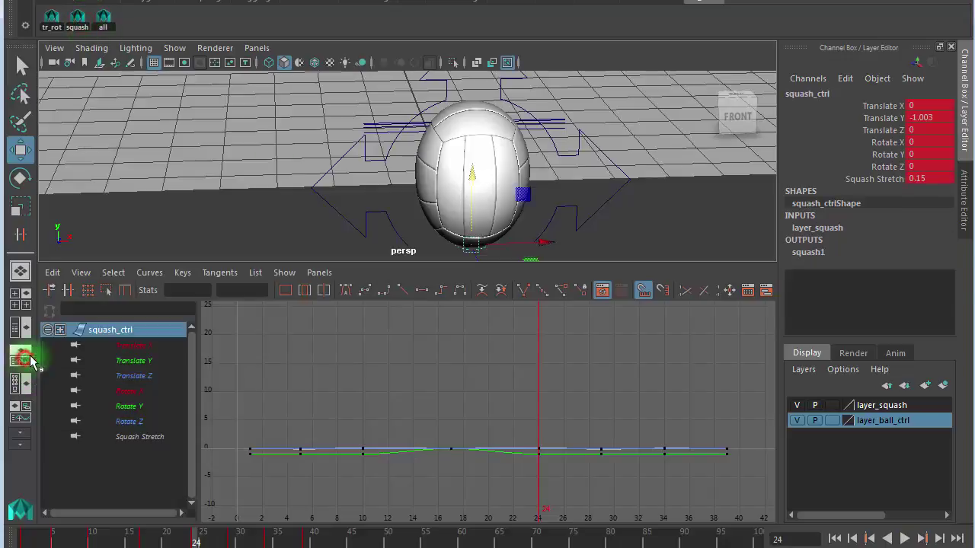
left_click(145, 435)
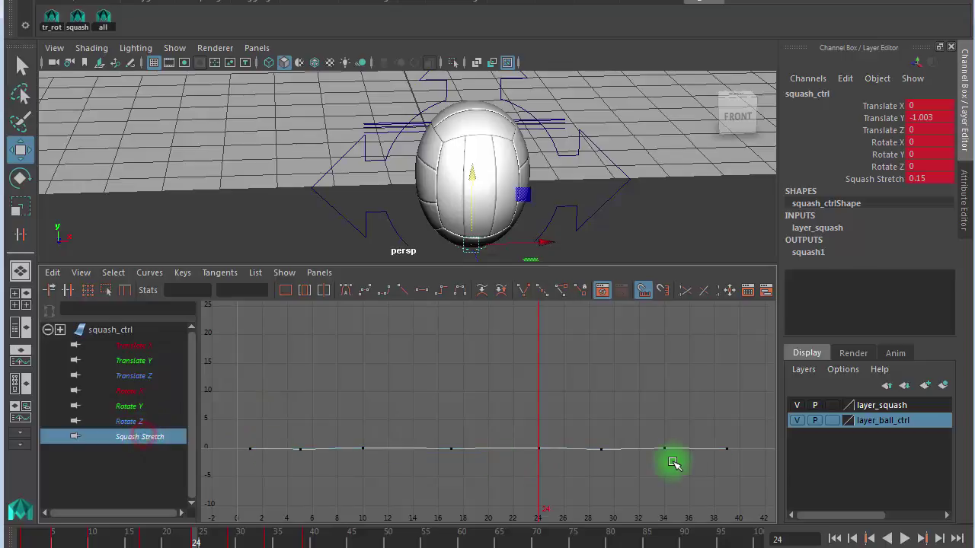
key("f")
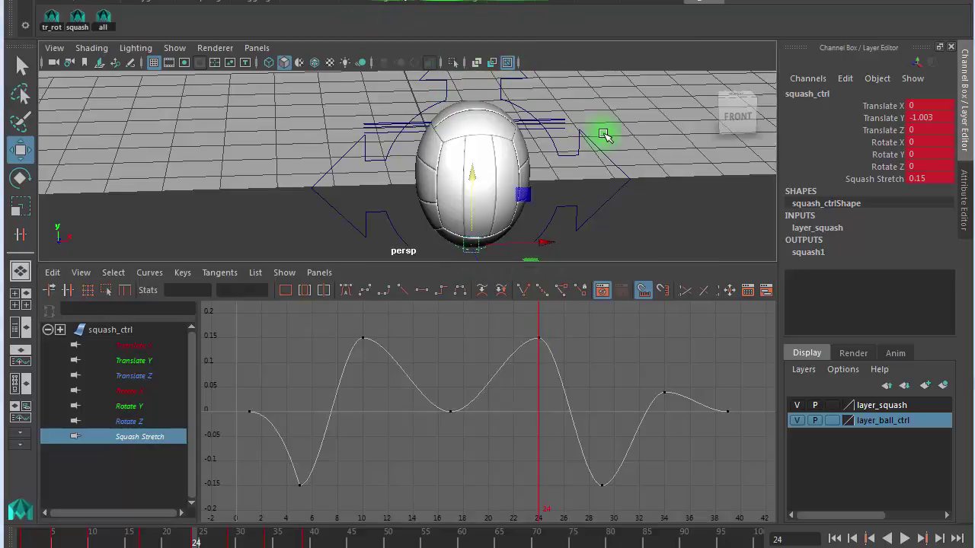
Step: Set the upper panel to a gridless front view zoomed on the ball
key("space")
left_click_drag(604, 136, 602, 176)
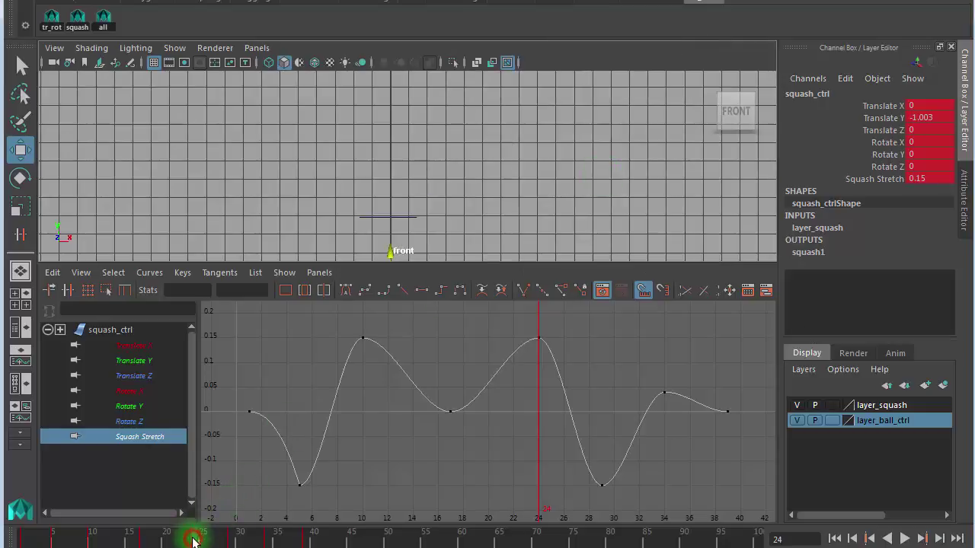
key("alt+v")
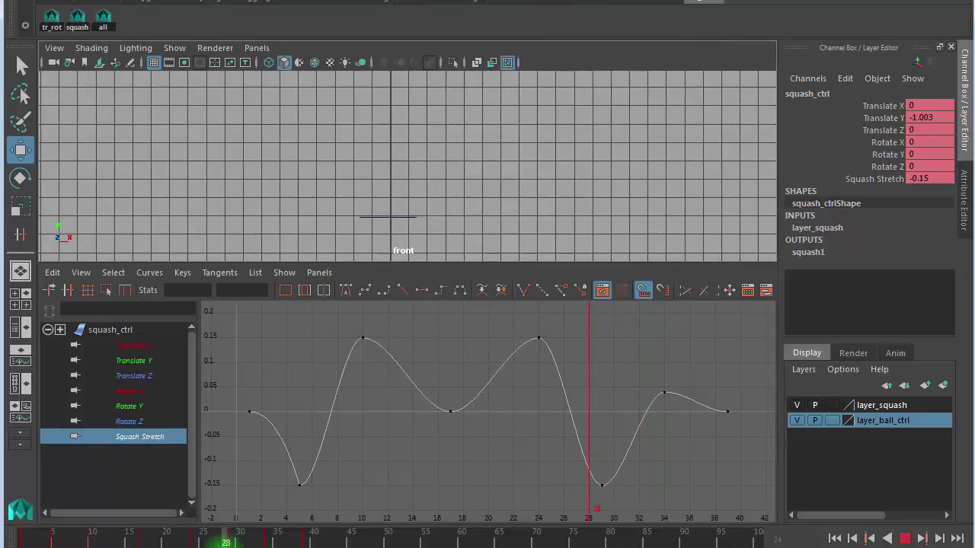
key("alt+v")
key("f")
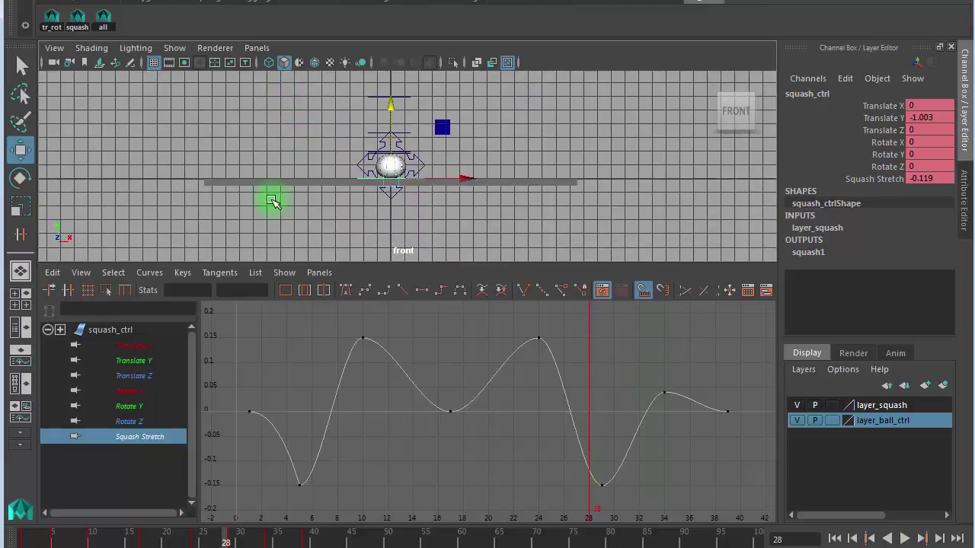
right_click_drag(272, 200, 406, 202, "alt")
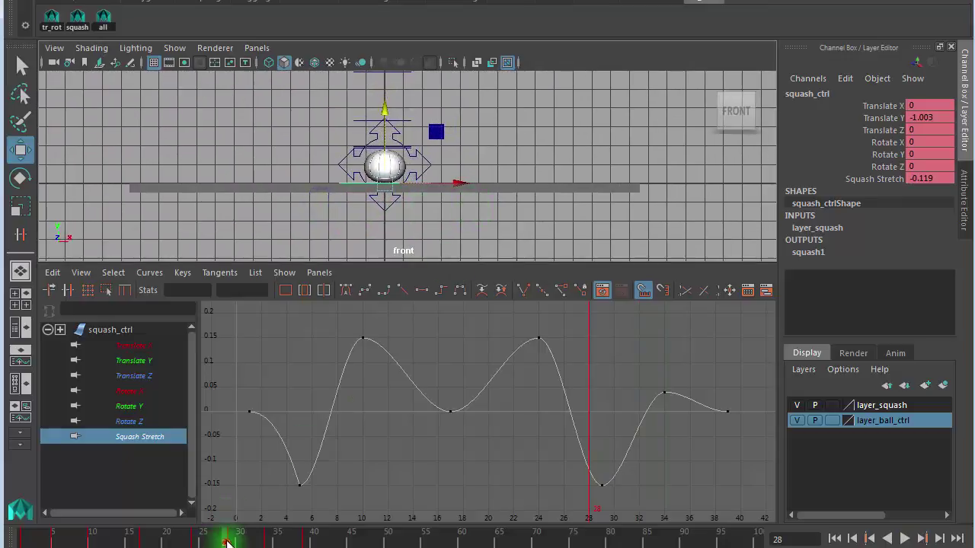
left_click_drag(226, 541, 166, 542)
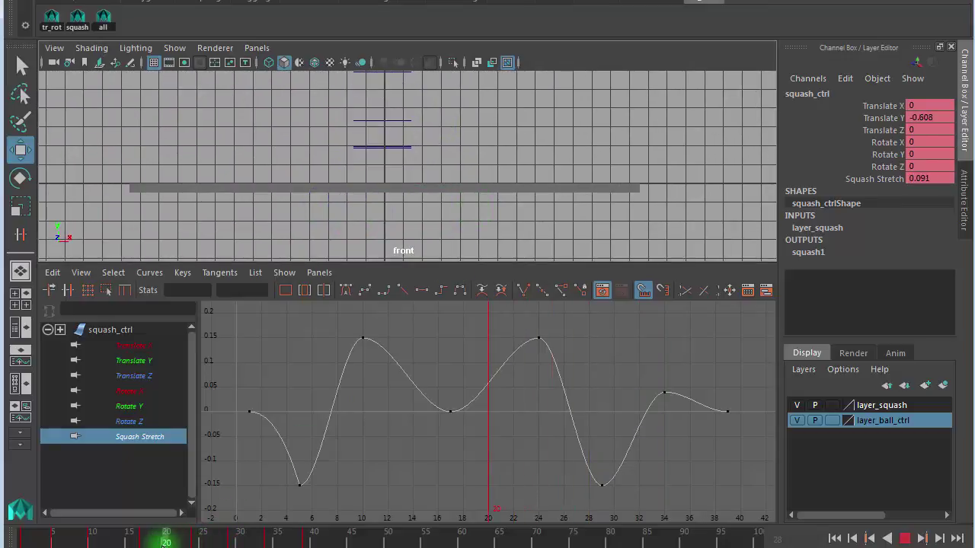
middle_click_drag(374, 251, 472, 202, "alt")
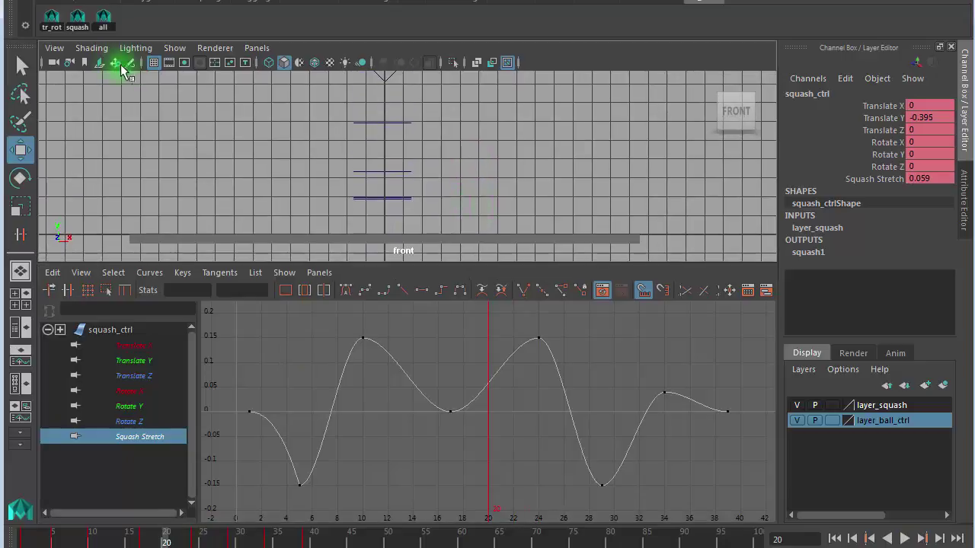
left_click(153, 63)
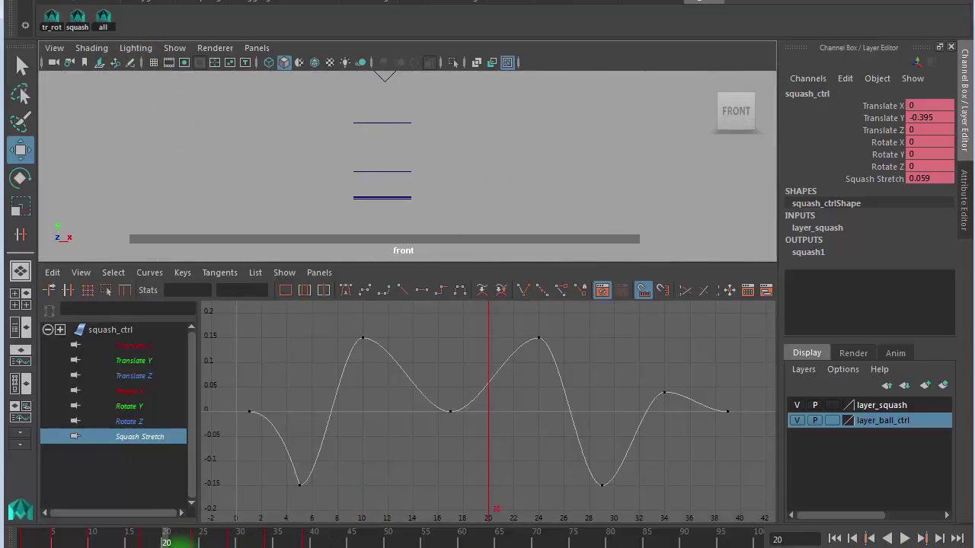
Step: Scrub from frame 21 to frame 28 to review the squash
left_click(169, 542)
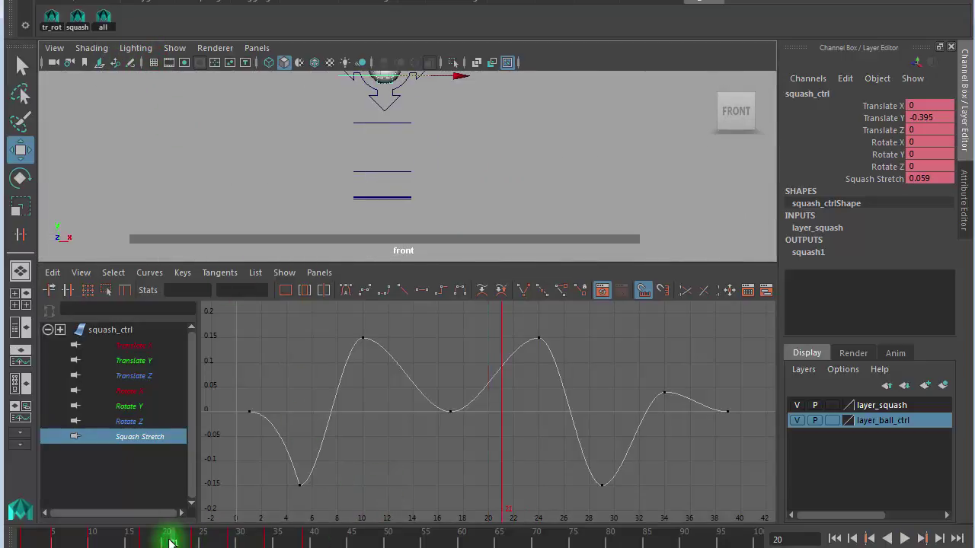
left_click_drag(172, 542, 187, 543)
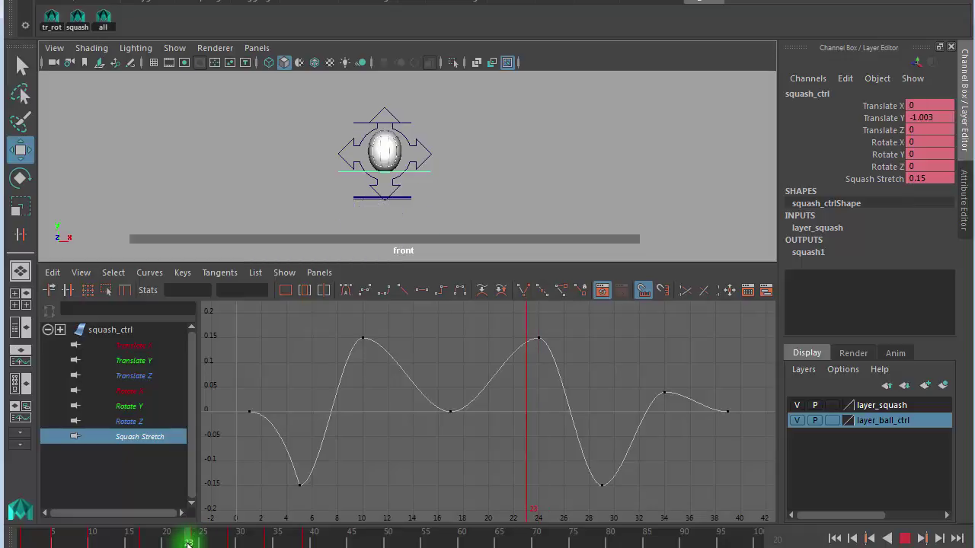
left_click_drag(189, 542, 193, 542)
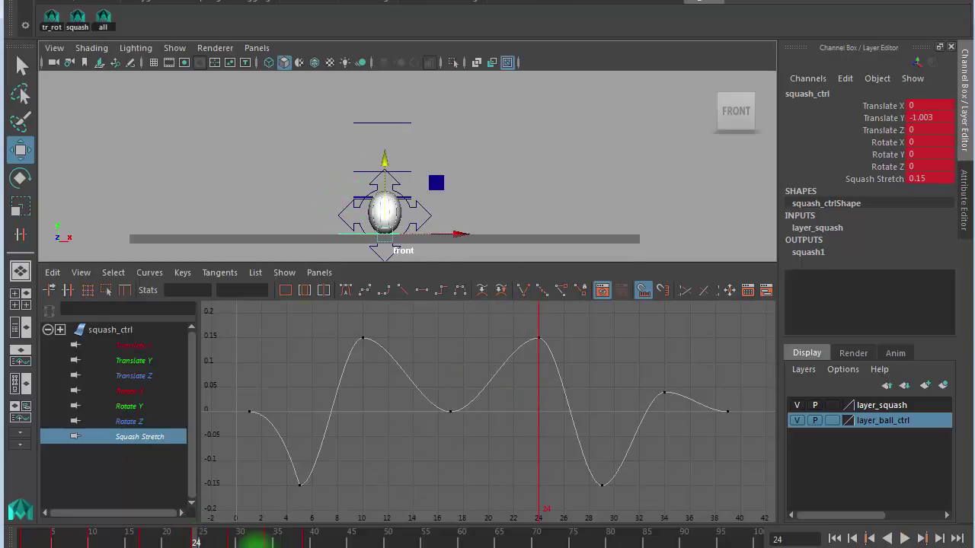
left_click(198, 541)
left_click_drag(198, 541, 225, 541)
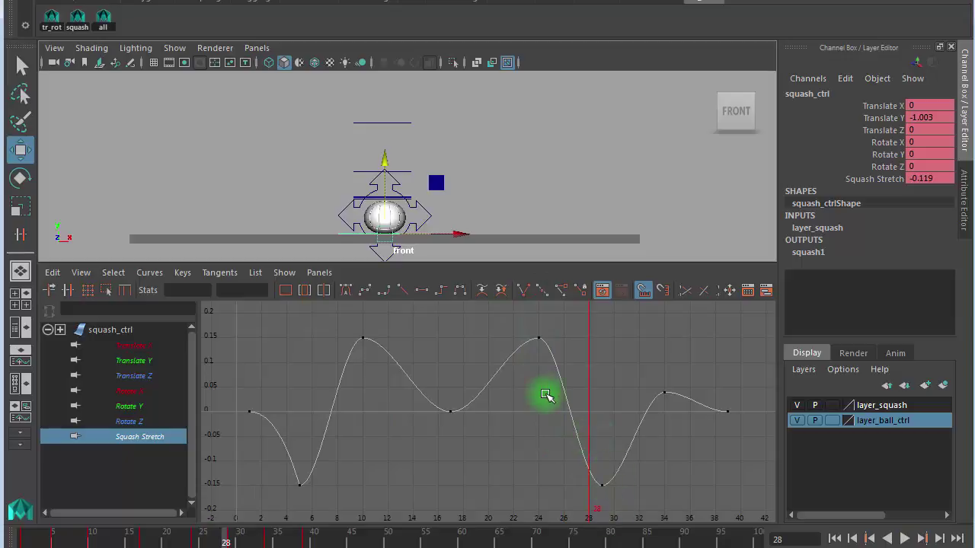
Step: Break tangents on the frame 24 Squash Stretch key and drag its out-tangent down
left_click_drag(525, 361, 562, 328)
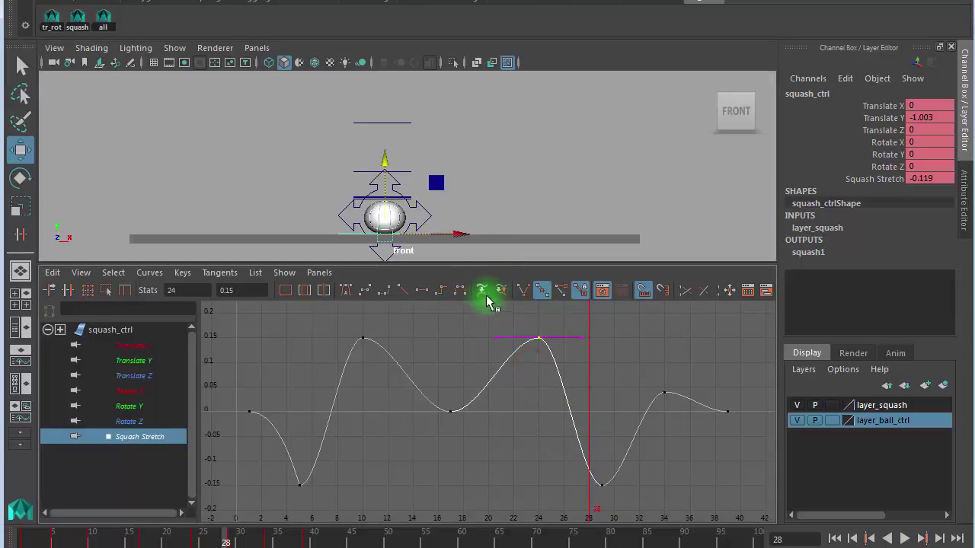
left_click(523, 293)
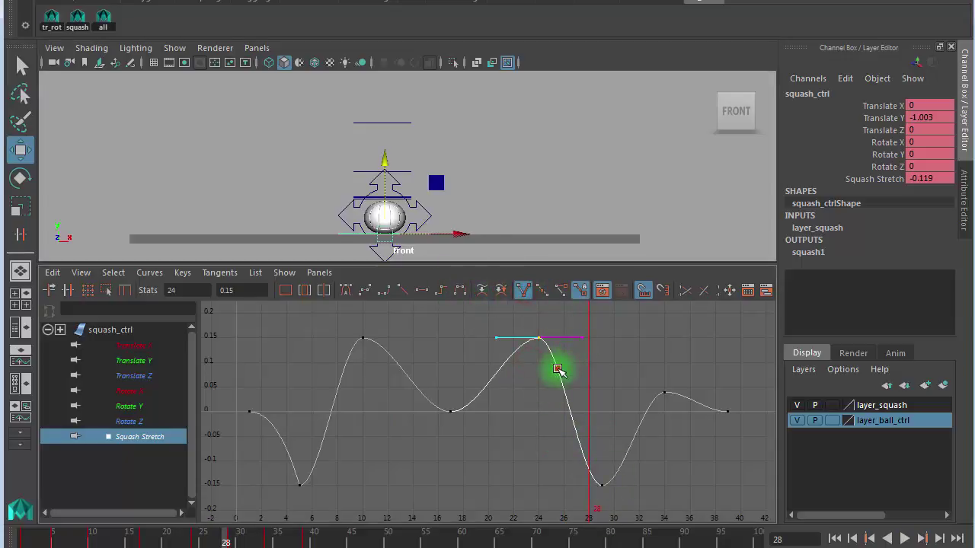
left_click(558, 370)
left_click(619, 327)
left_click_drag(565, 313, 524, 359)
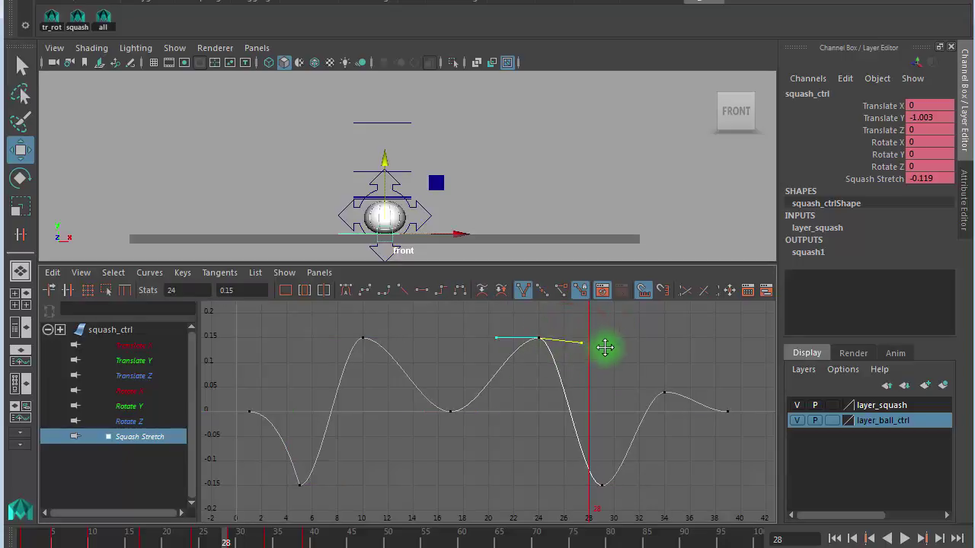
left_click_drag(605, 347, 586, 396)
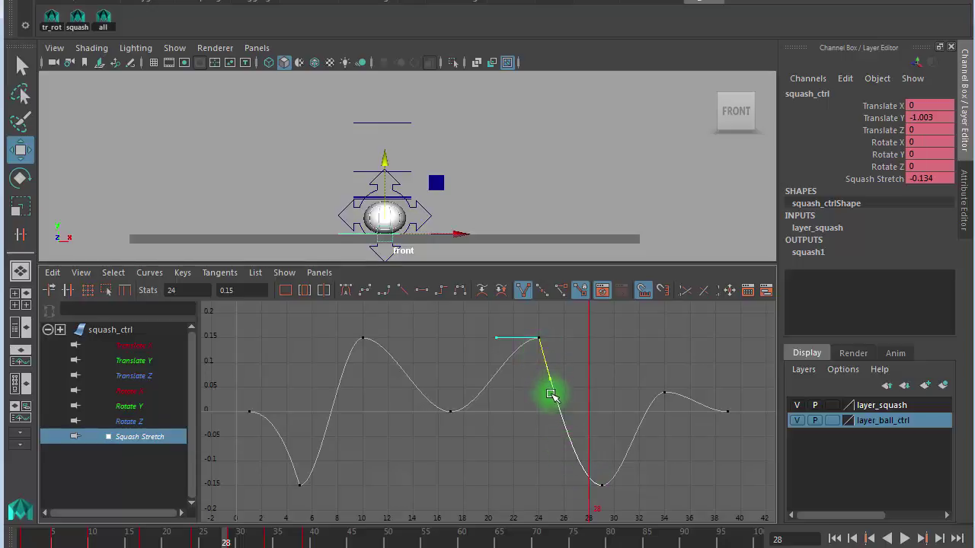
Step: Scrub frames 29–30 to check the faster drop into the squash
left_click(233, 540)
left_click_drag(236, 543, 232, 542)
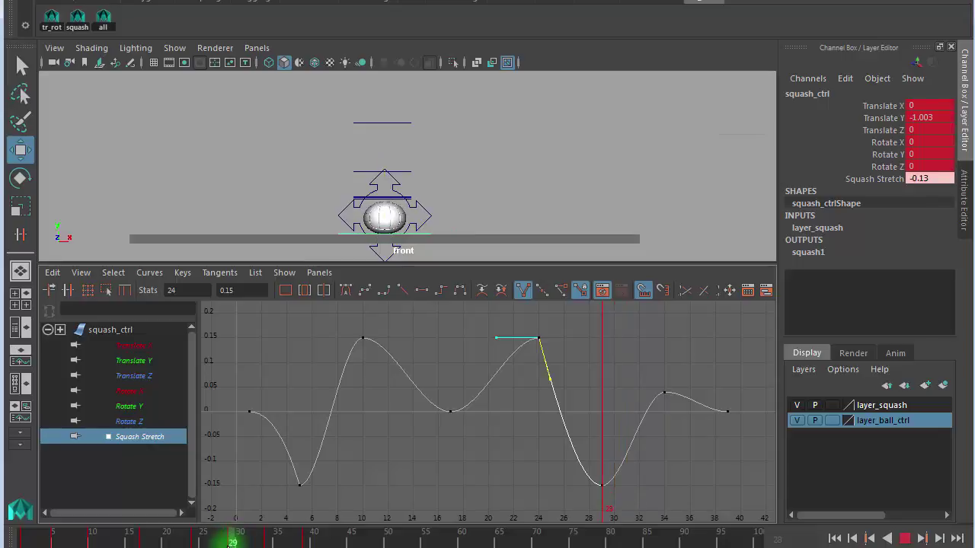
mouse_move(233, 543)
left_mouse_down()
mouse_move(320, 542)
mouse_move(18, 506)
left_mouse_up()
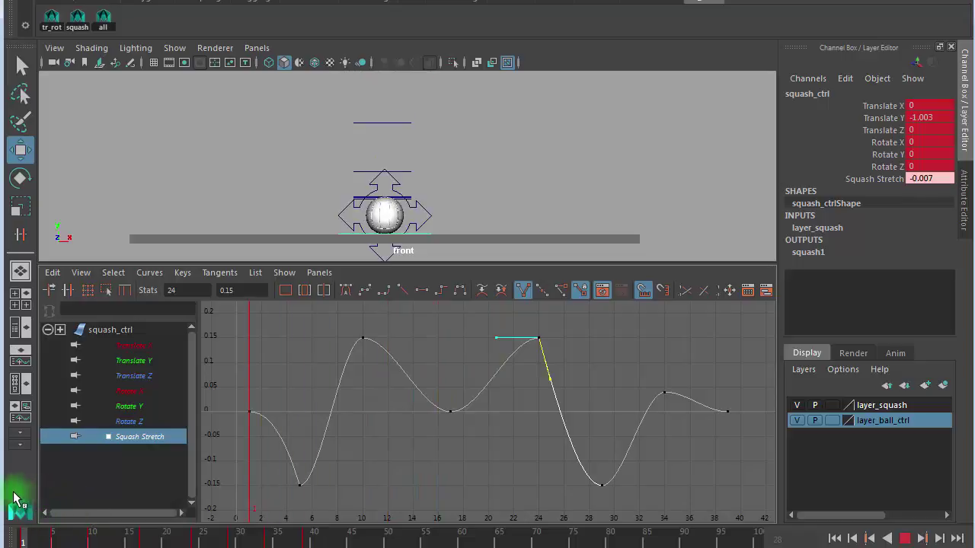
Step: Replace the Graph Editor layout with a maximized front view zoomed onto the ball
left_click(21, 304)
left_click(348, 392)
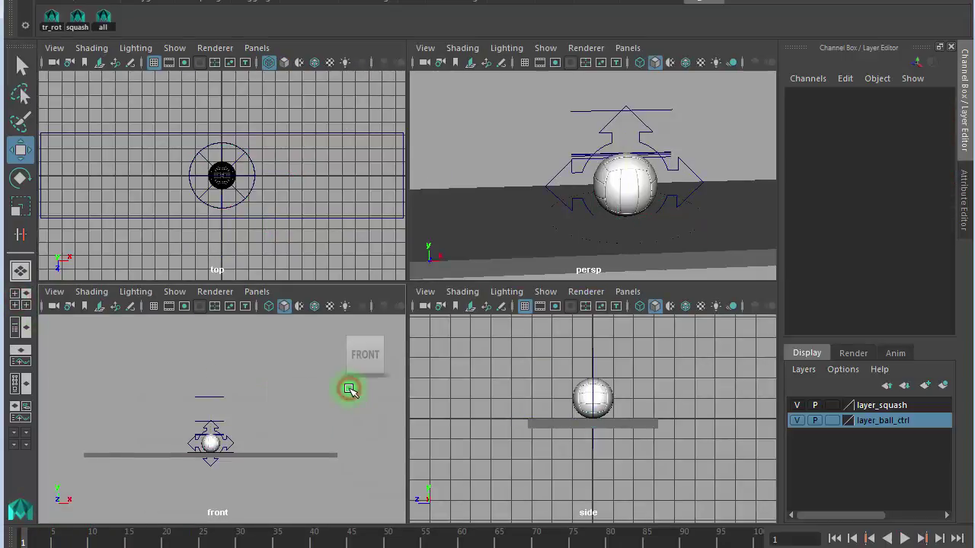
key("space")
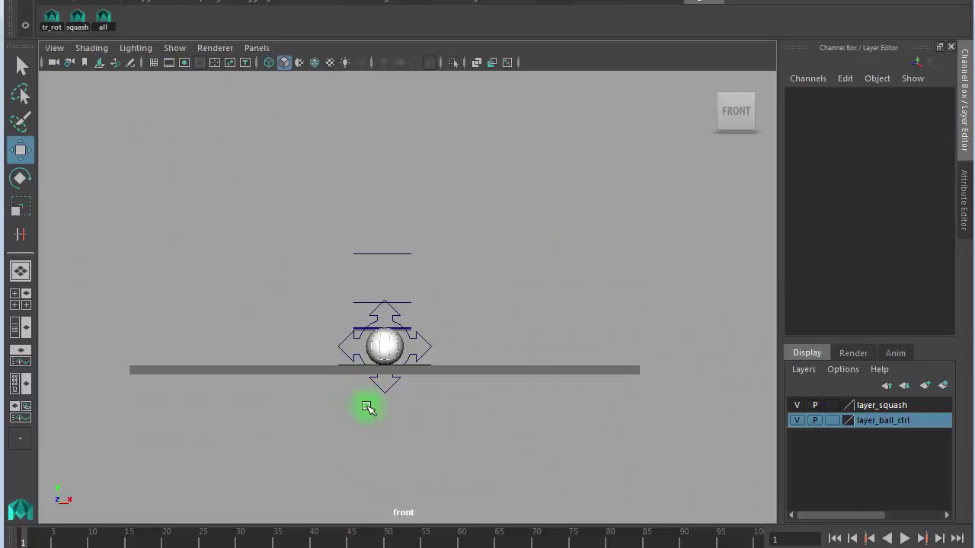
right_click_drag(277, 462, 557, 291, "alt")
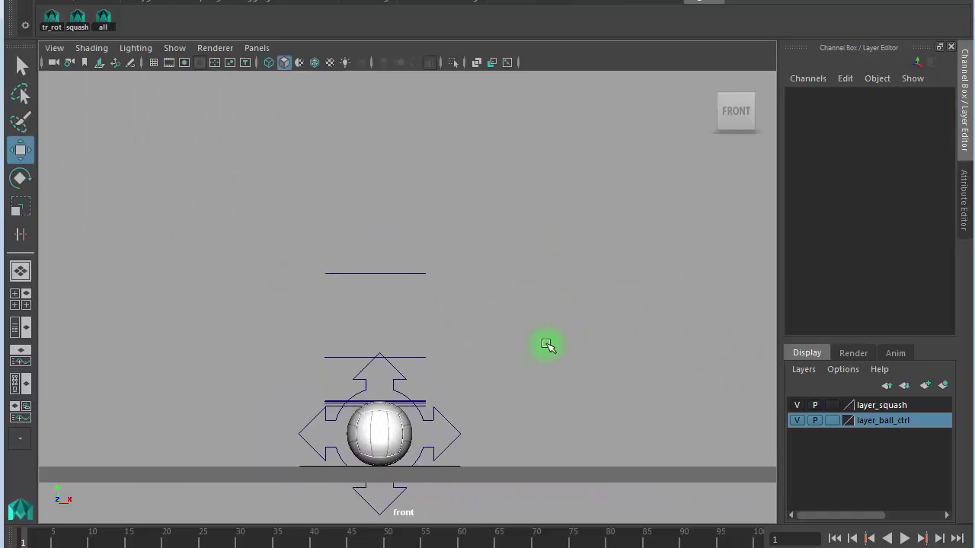
middle_click_drag(556, 291, 529, 345, "alt")
Step: Play and stop the bounce, select the ball control, and scrub to frame 41
left_click(198, 541)
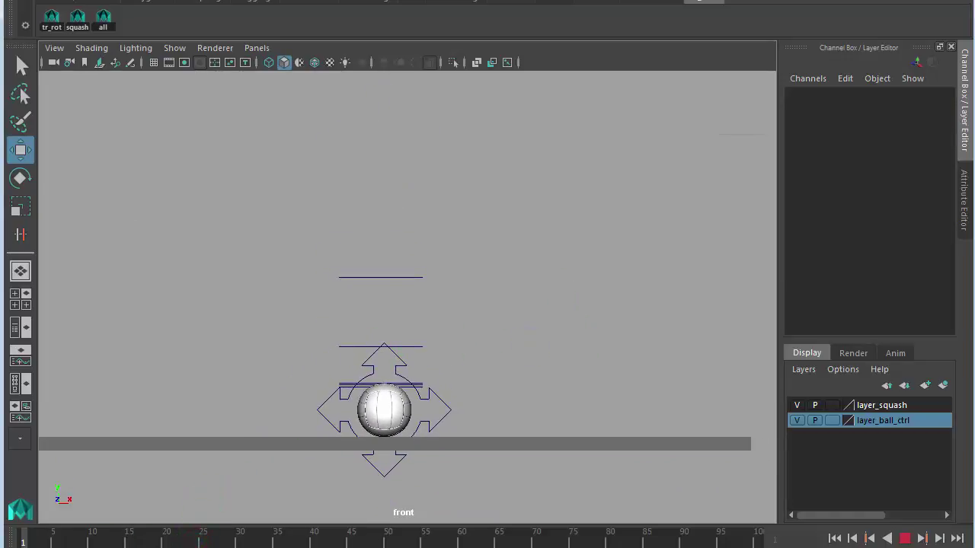
key("Escape")
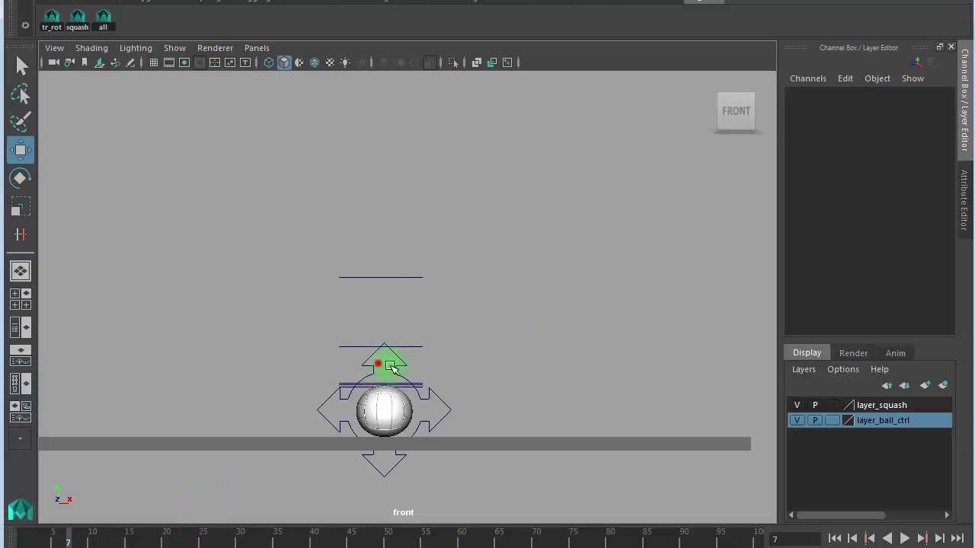
left_click_drag(390, 367, 313, 499)
left_click_drag(234, 542, 328, 541)
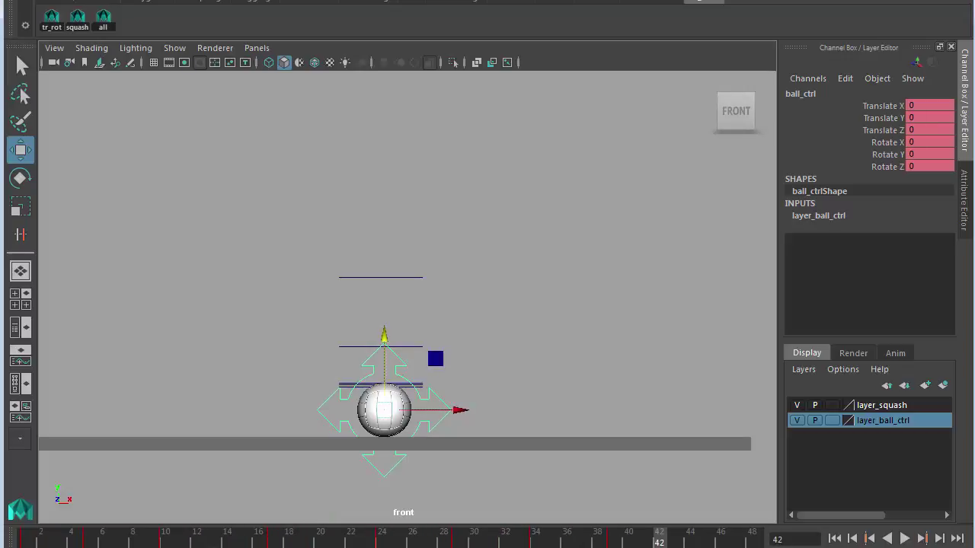
Step: Stop at frame 17, tighten the front view on the ball, and dock the time slider on top
key("alt+v")
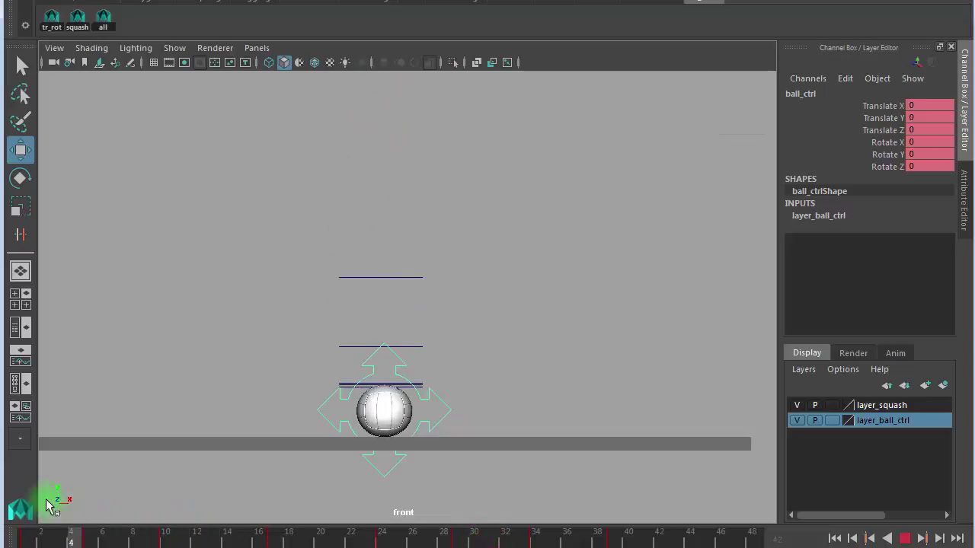
key("alt+v")
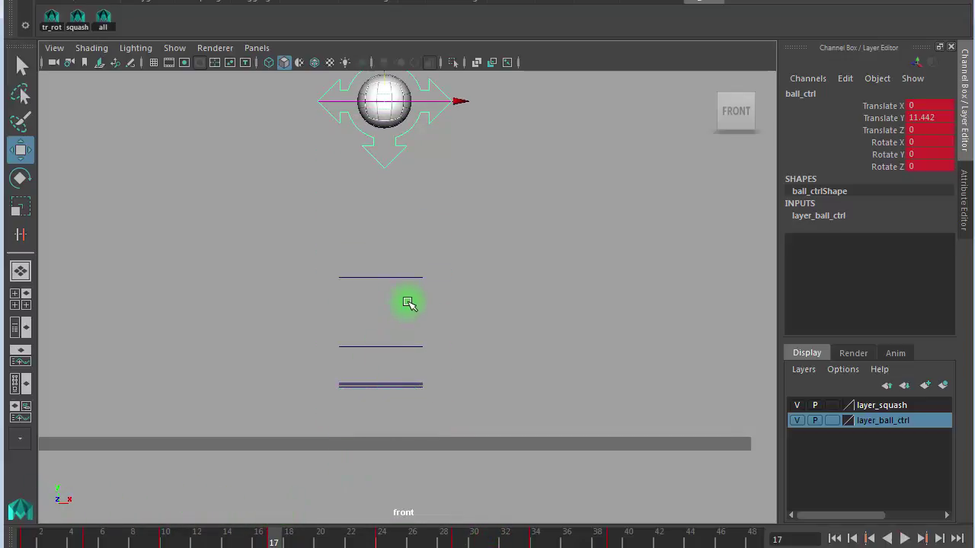
middle_click_drag(408, 300, 409, 335, "alt")
right_click_drag(410, 335, 451, 347, "alt")
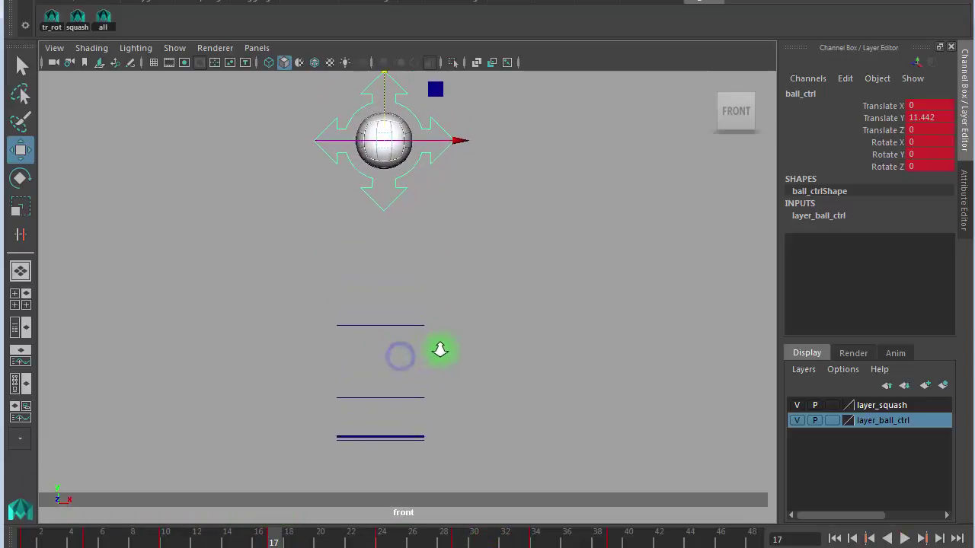
middle_click_drag(451, 347, 456, 335, "alt")
right_click_drag(447, 337, 477, 329, "alt")
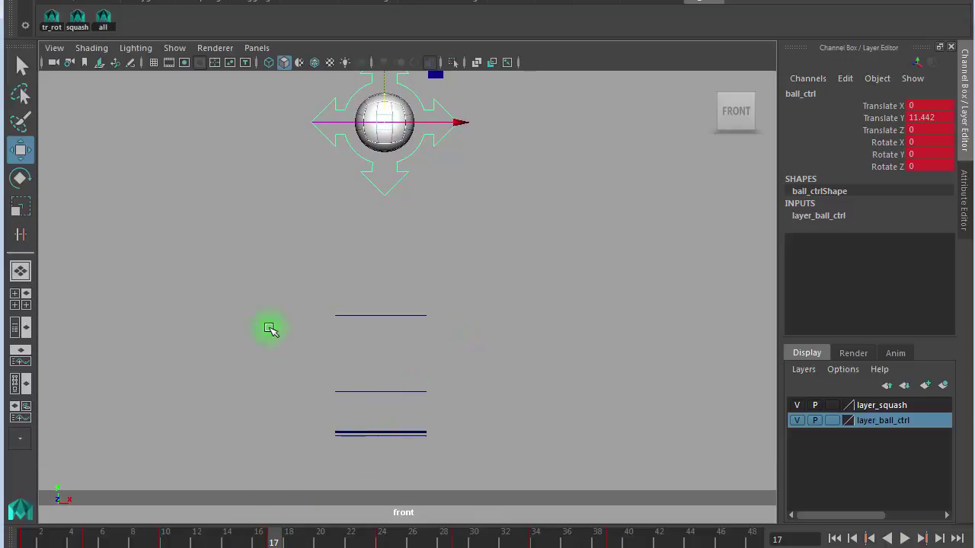
left_click(493, 362)
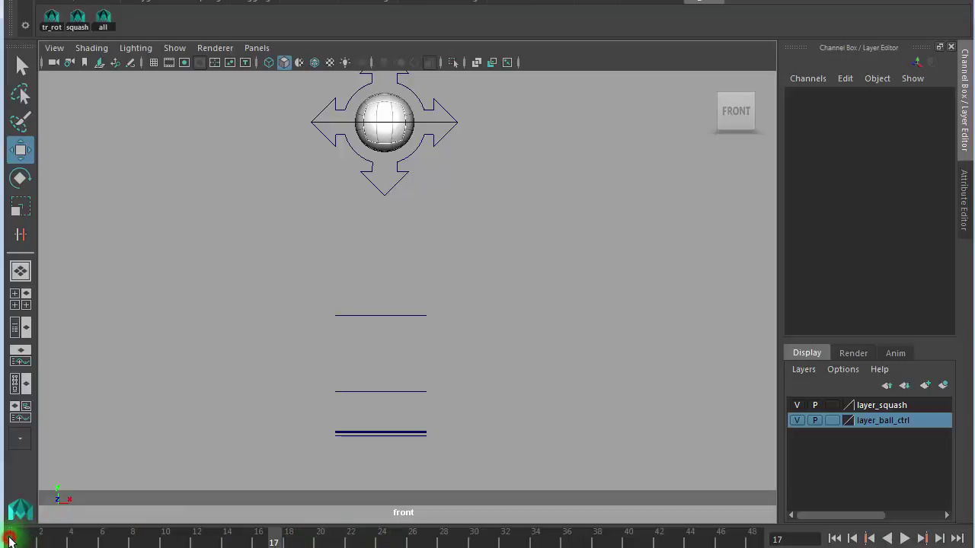
mouse_move(9, 541)
left_mouse_down()
mouse_move(29, 56)
mouse_move(21, 76)
mouse_move(22, 55)
mouse_move(6, 46)
mouse_move(61, 39)
mouse_move(83, 47)
left_mouse_up()
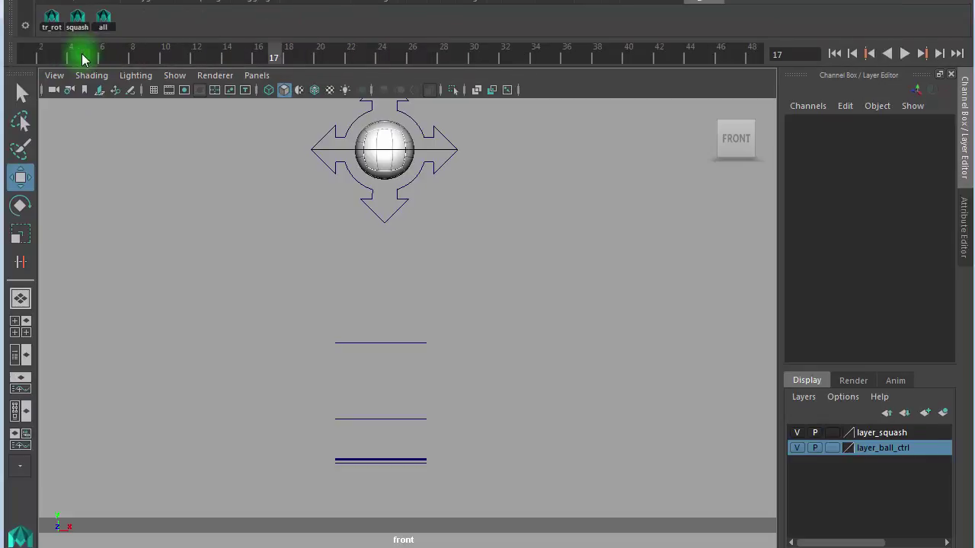
Step: Render a playblast at Scale 1.00 from the time slider's Playblast option box
right_click(278, 54)
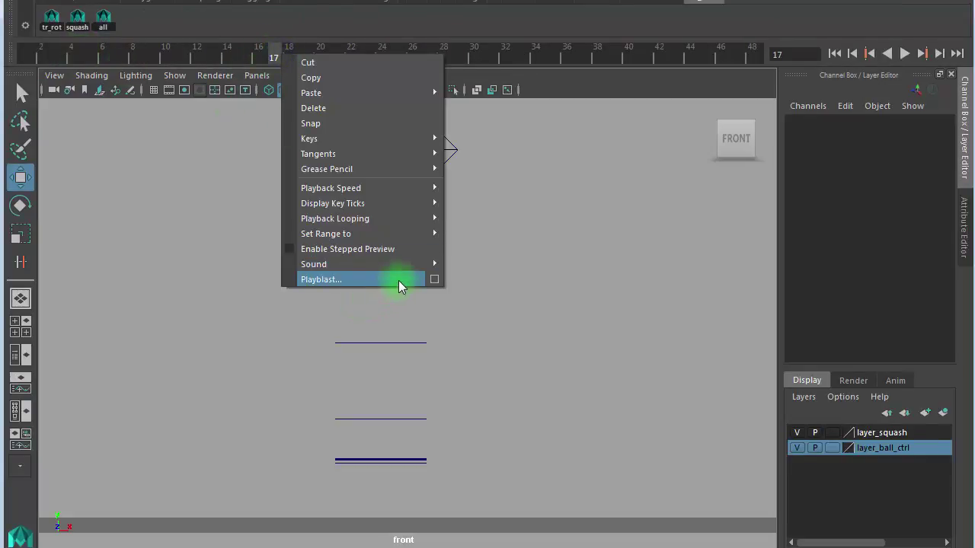
left_click(435, 279)
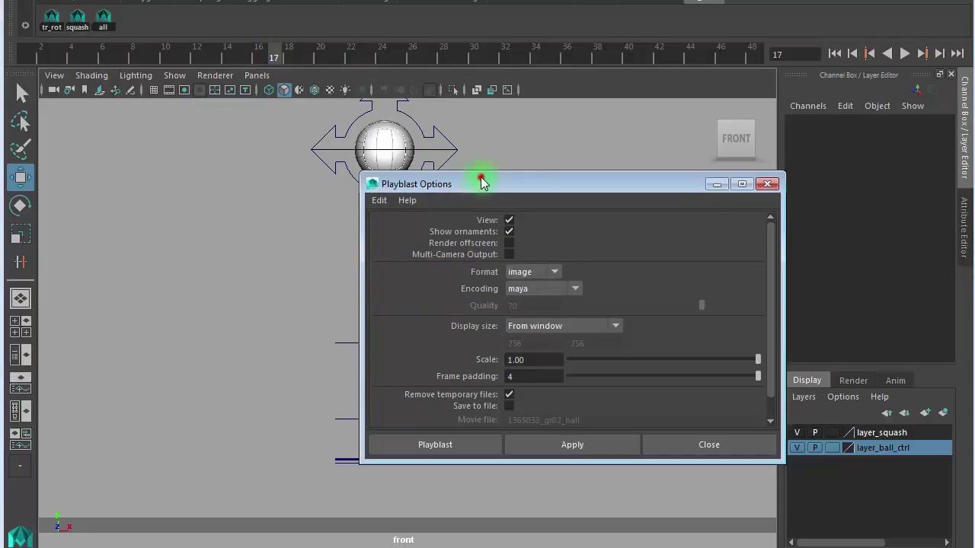
left_click_drag(480, 181, 237, 167)
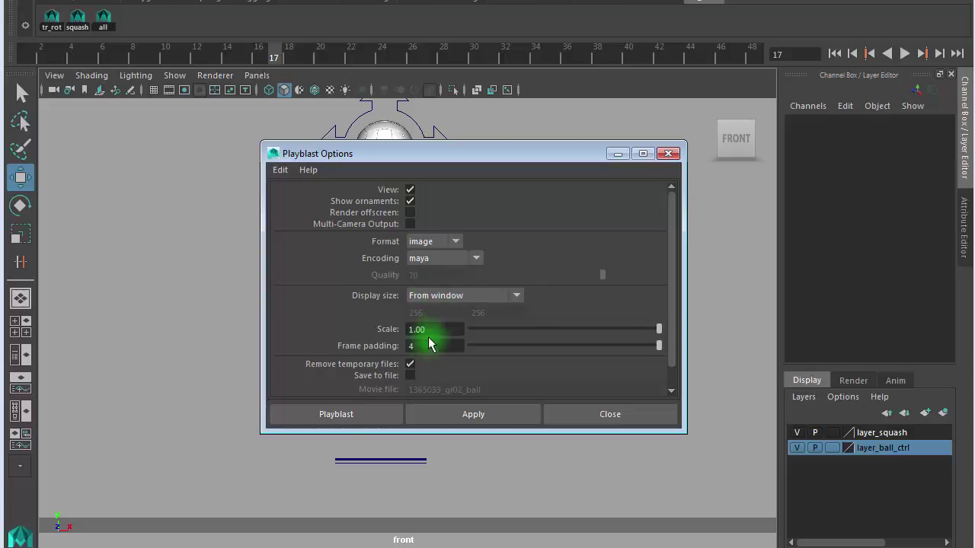
double_click(439, 329)
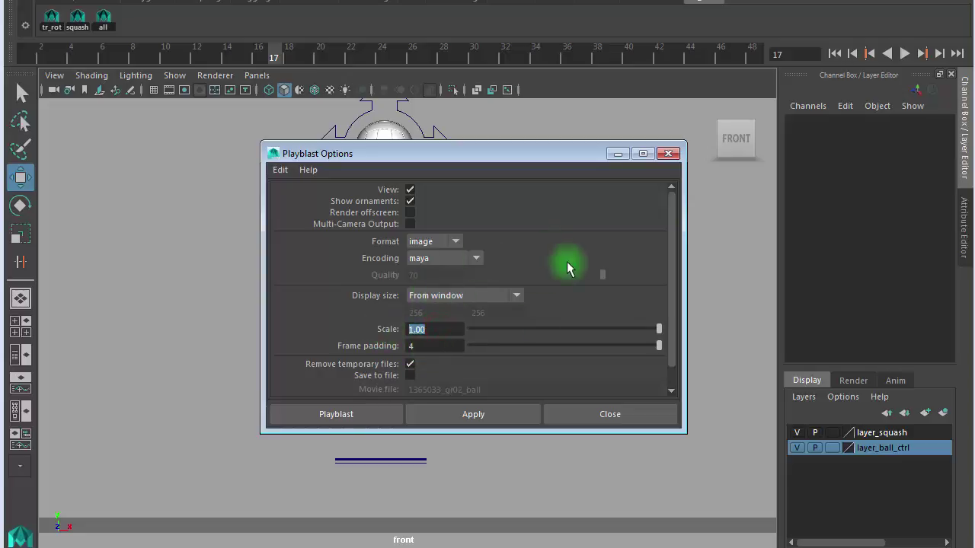
left_click(457, 415)
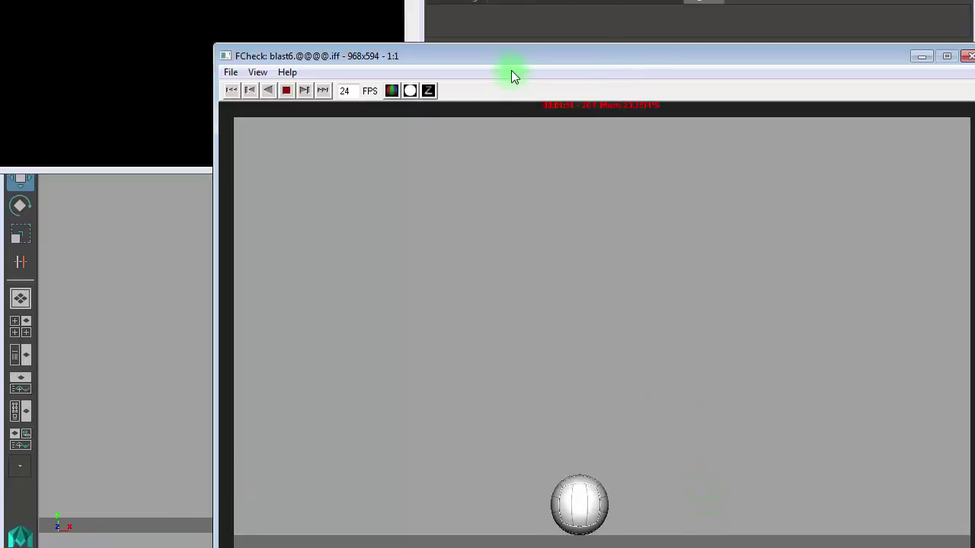
Step: Drag the FCheck window playing blast6 toward the upper-left of the screen
mouse_move(527, 64)
left_mouse_down()
mouse_move(348, 2)
mouse_move(323, 6)
left_mouse_up()
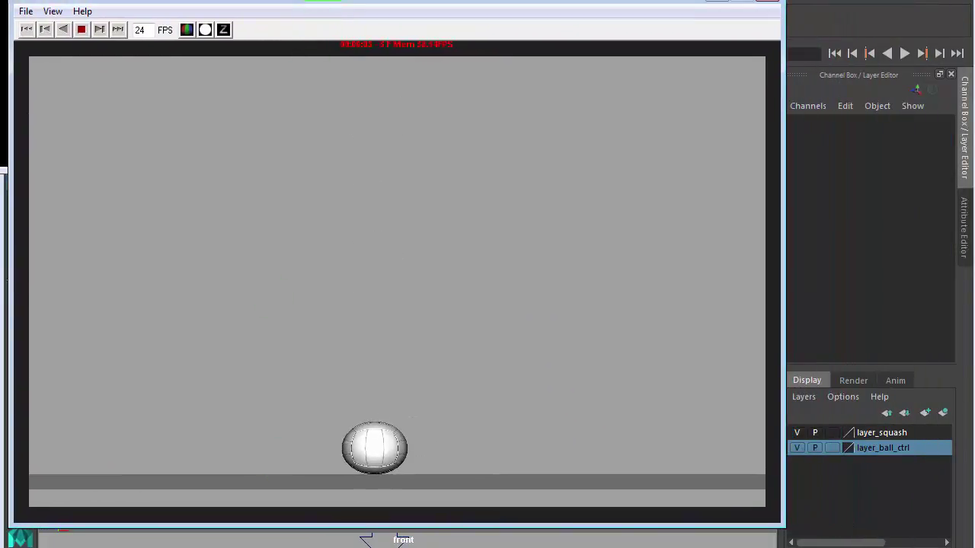